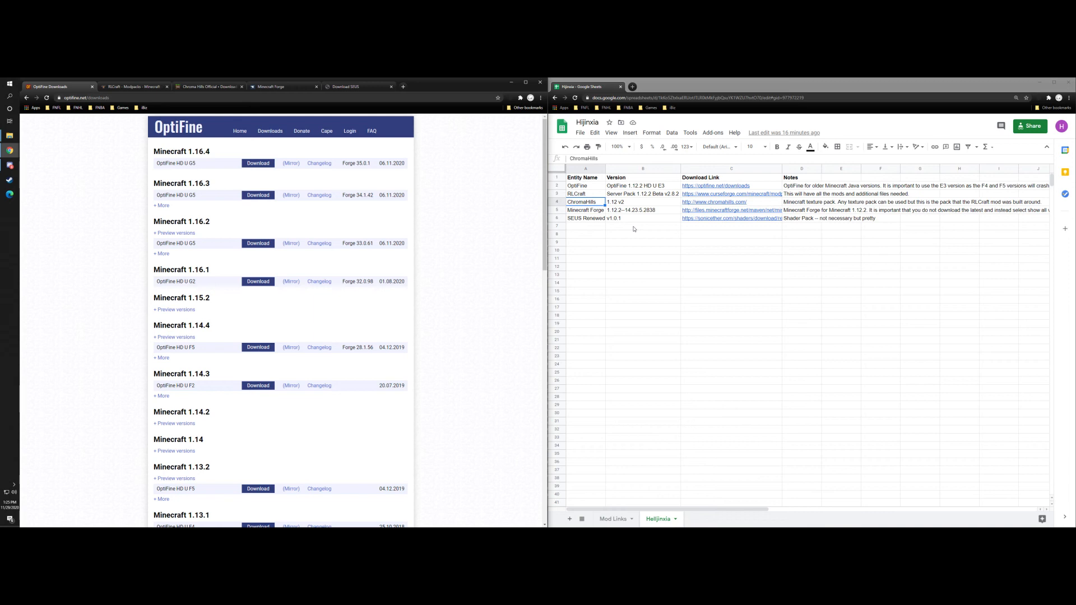
left_click(638, 197)
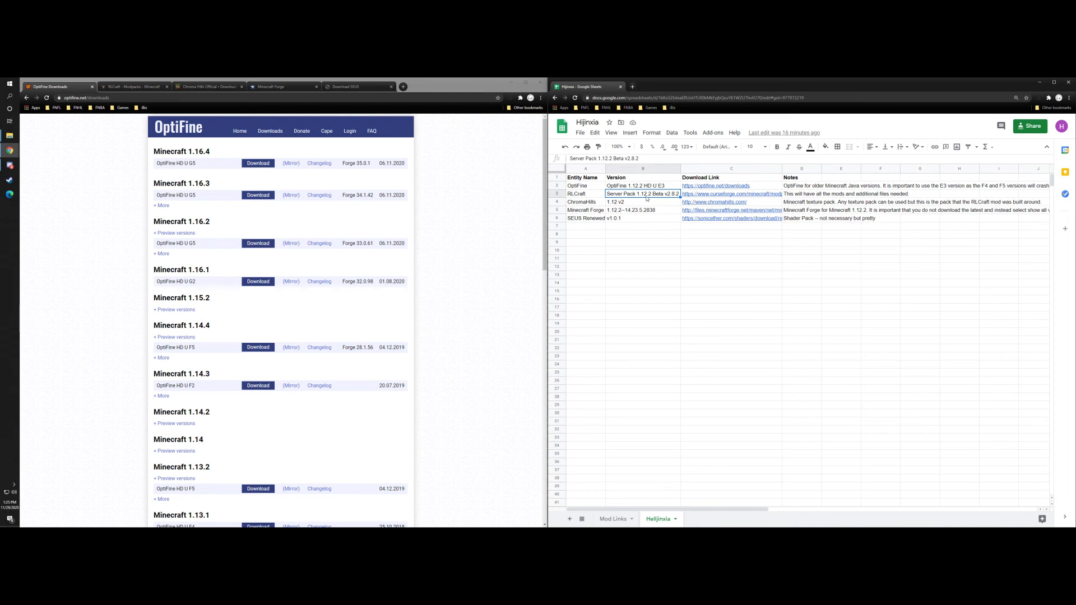
left_click(628, 212)
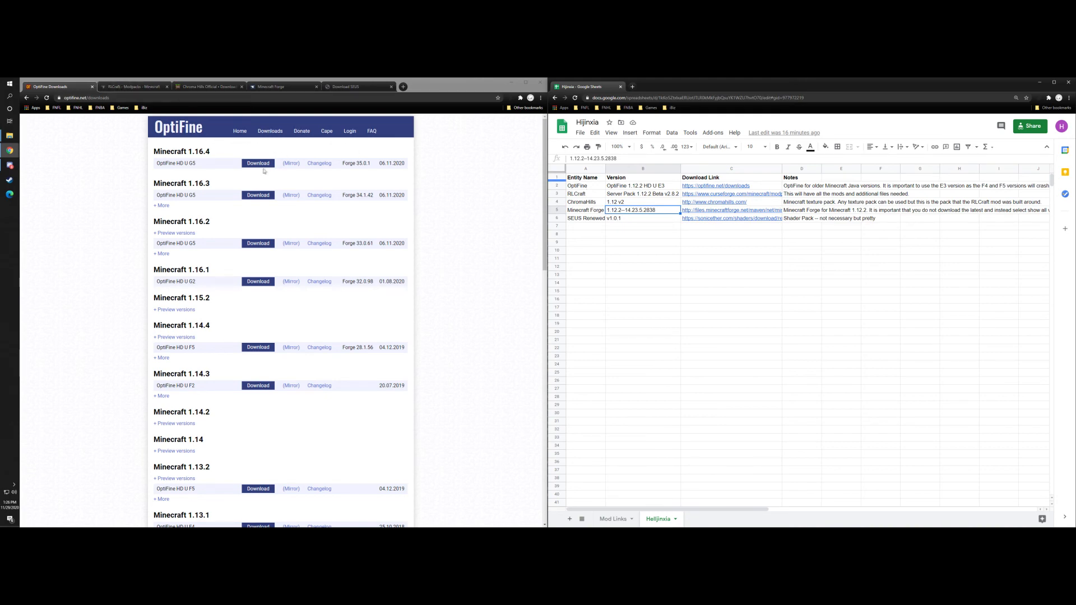
Step: Download OptiFine HD U E3 for Minecraft 1.12.2 from the OptiFine site, skipping the advertisement and keeping the .jar file
left_click(455, 268)
scroll(455, 269, "down", 1)
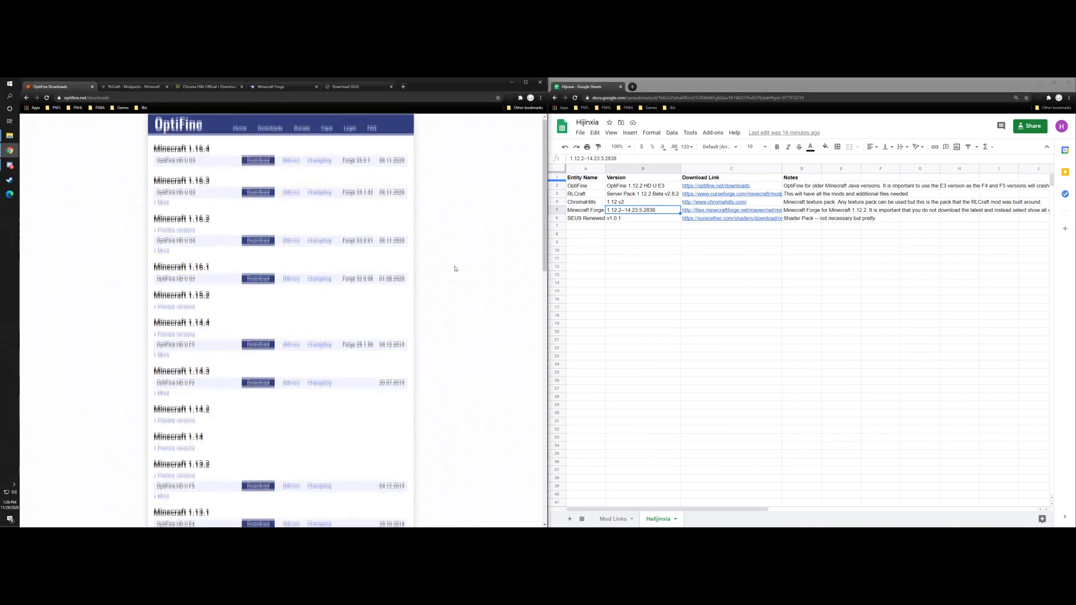
scroll(455, 269, "down", 5)
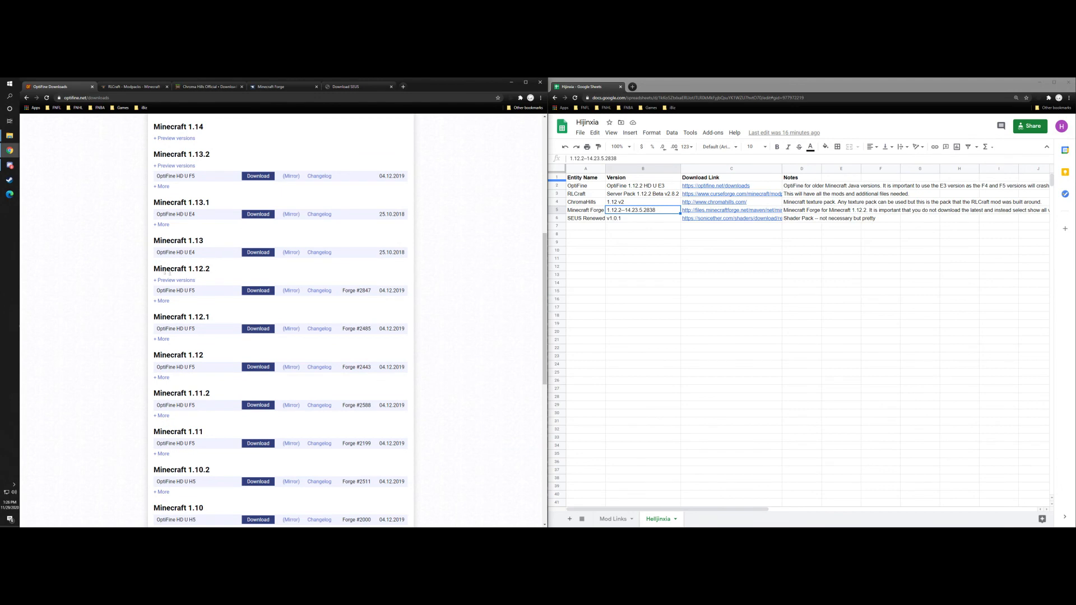
left_click(163, 301)
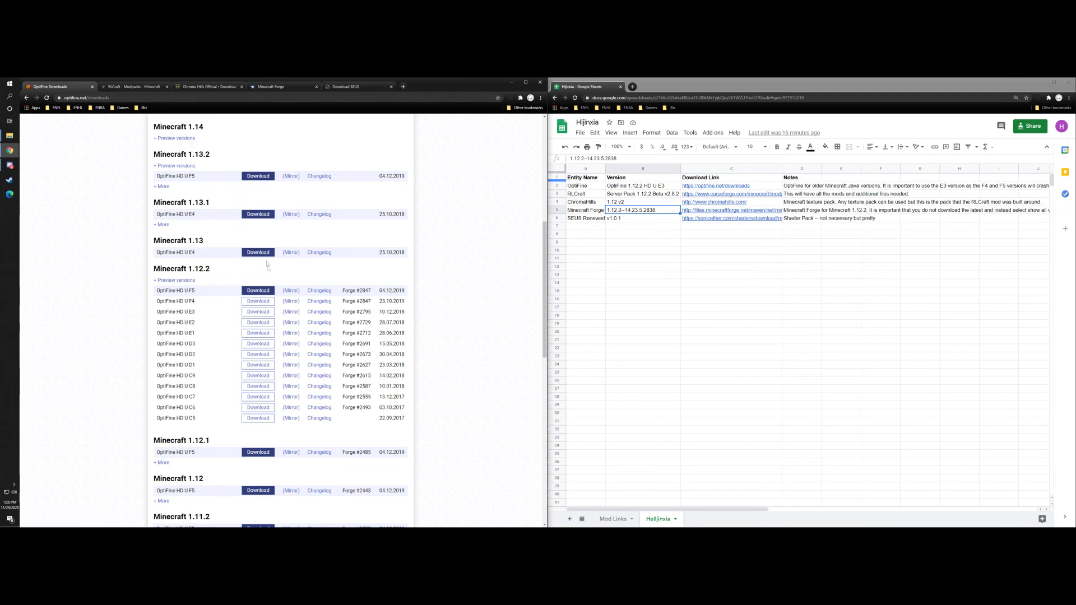
left_click(268, 315)
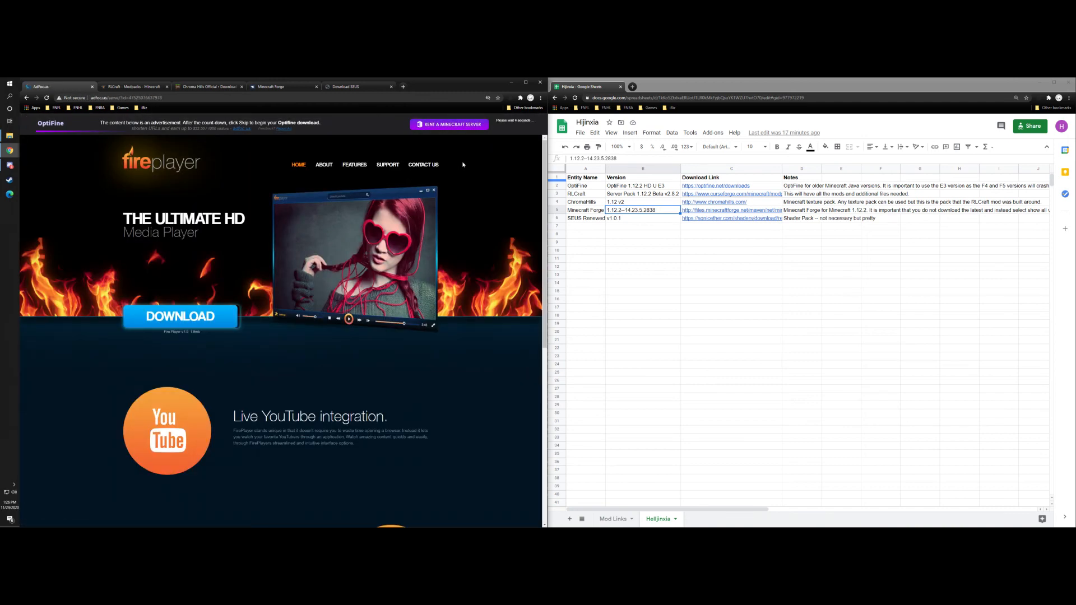
left_click(512, 129)
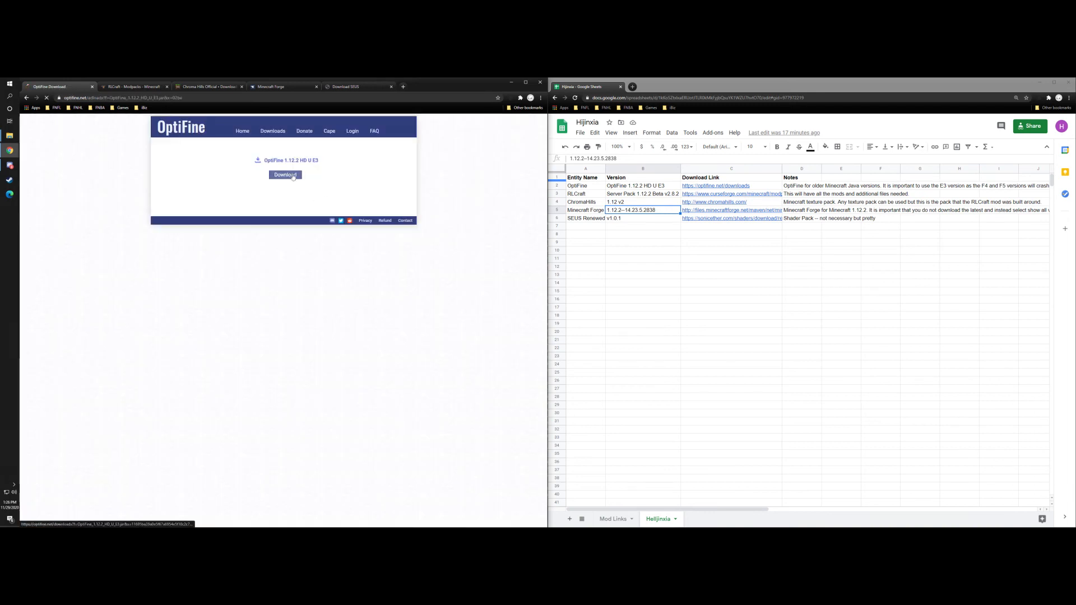
left_click(292, 175)
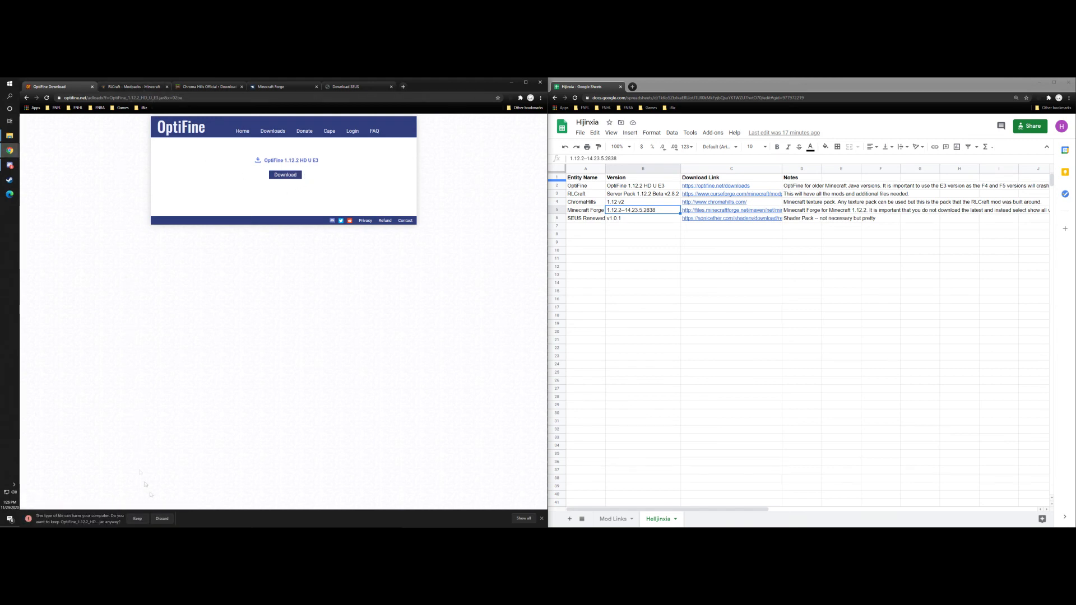
left_click(136, 518)
Step: Download the RLCraft Server Pack 1.12.2 Beta v2.8.2 from CurseForge and the Chroma Hills resource pack for Minecraft 1.12
left_click(133, 88)
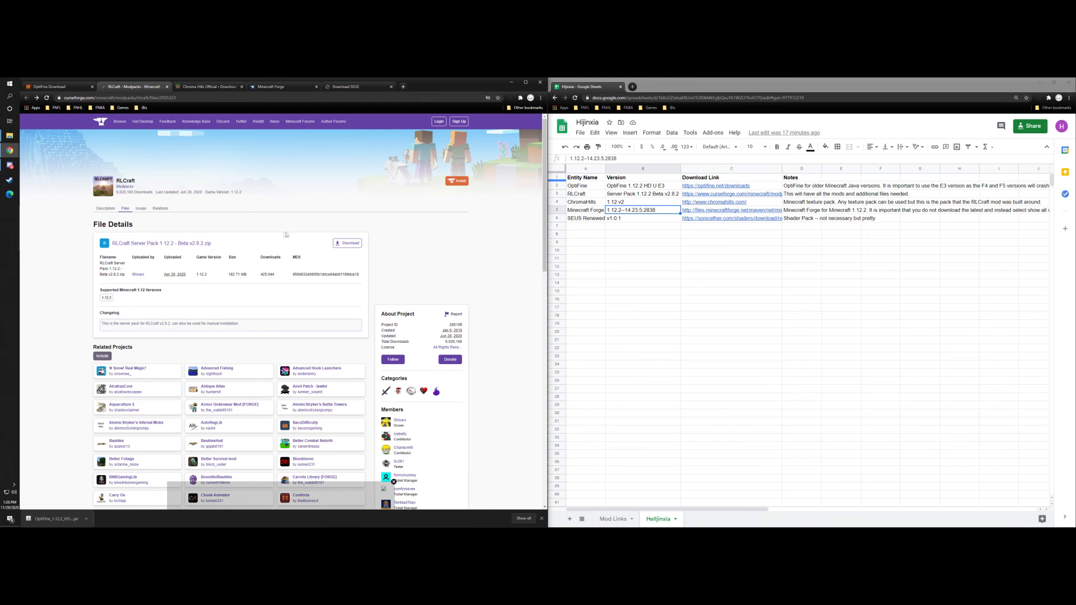
left_click(348, 245)
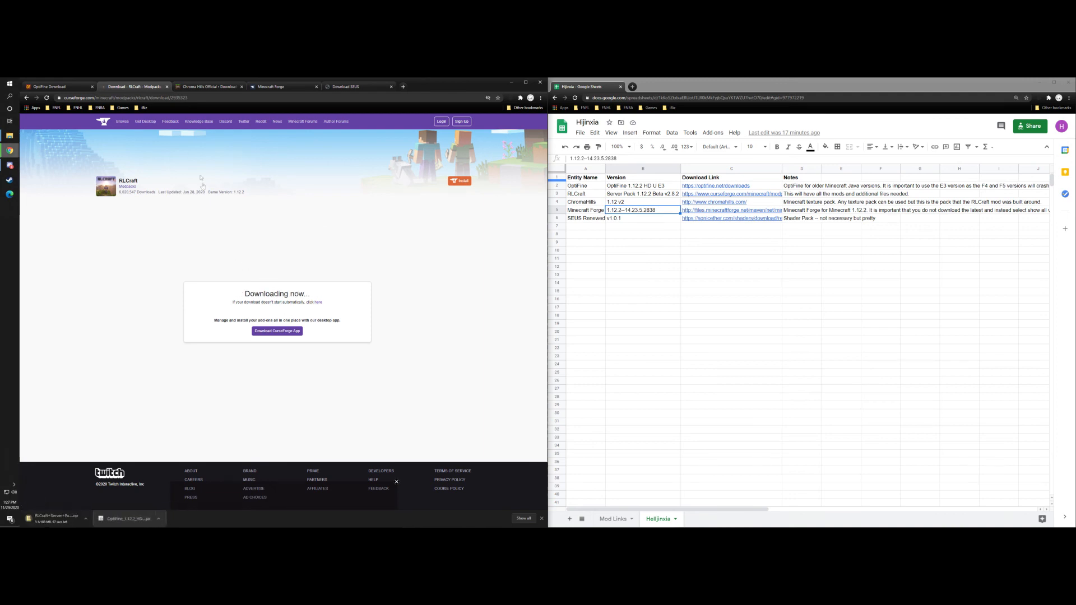
left_click(207, 86)
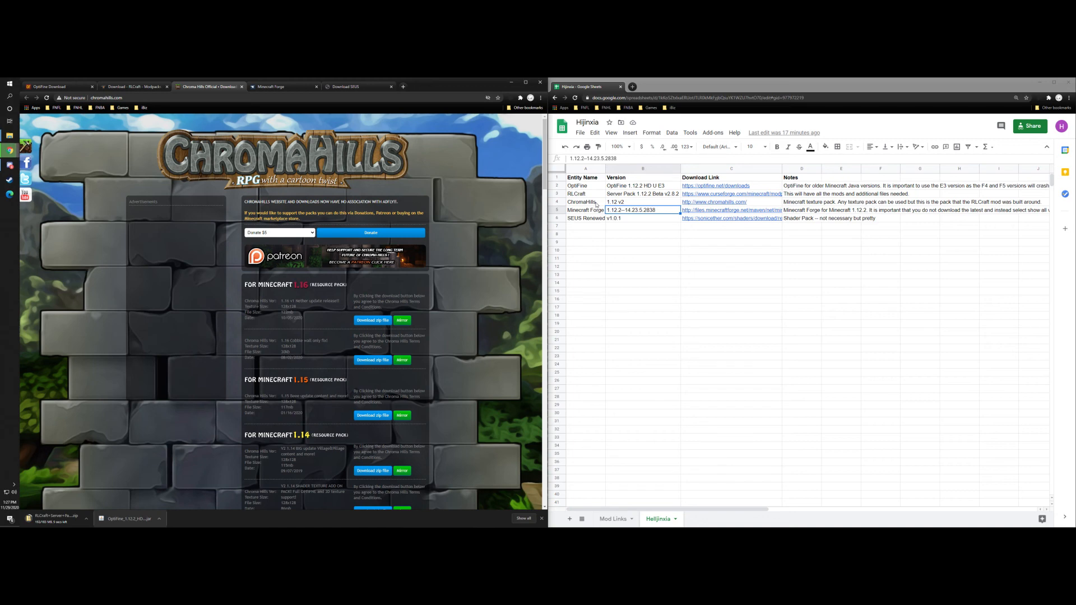
scroll(452, 217, "down", 10)
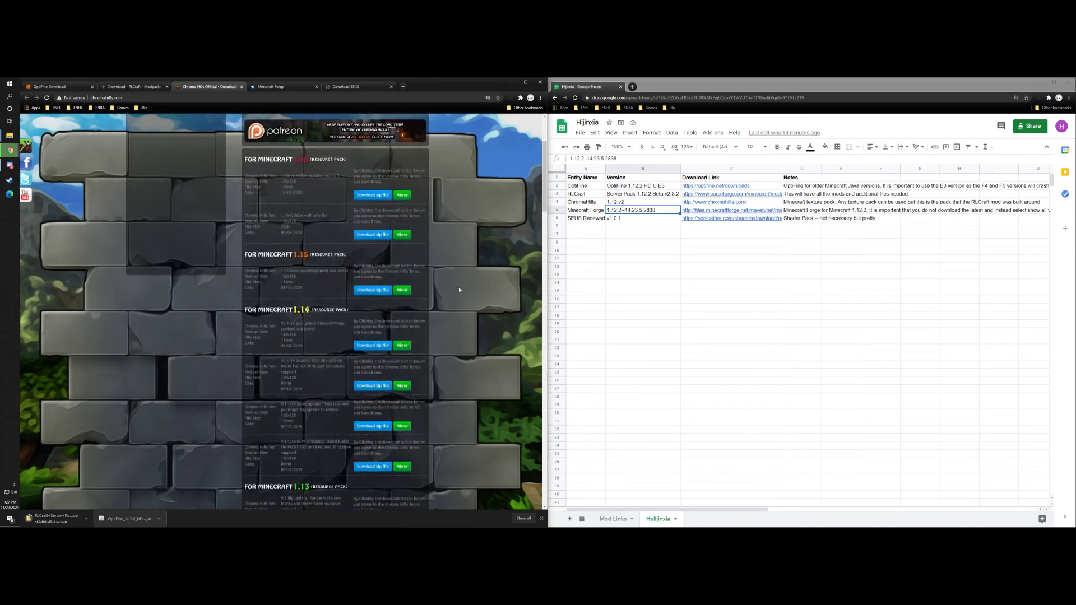
scroll(467, 340, "down", 2)
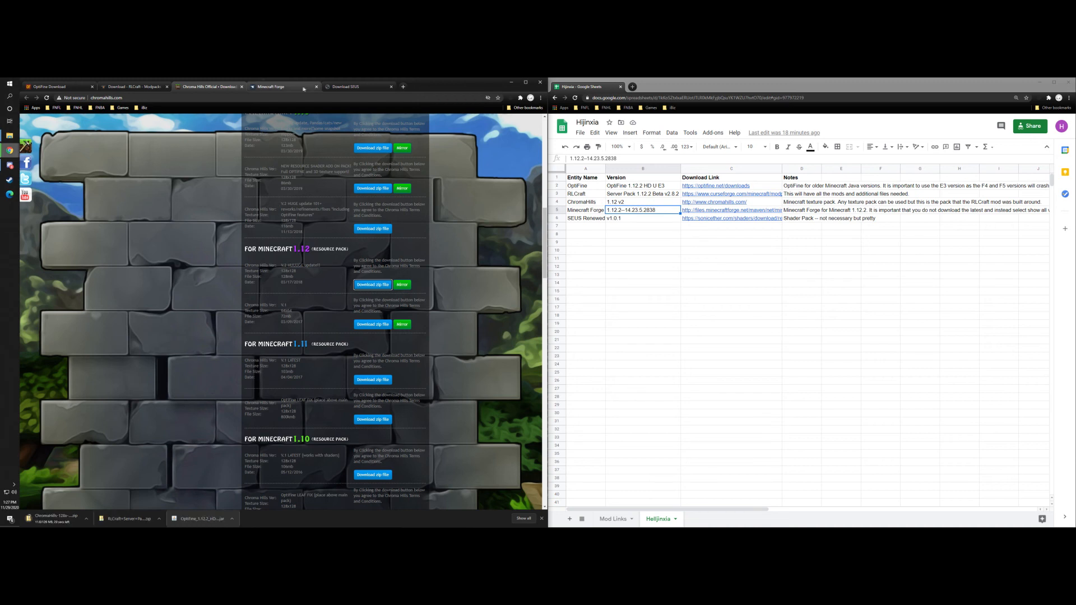
Step: Download and keep the Forge 1.12.2-14.23.5.2838 installer from the list of all versions, and bring up the SEUS Renewed v1.0.1 download page
left_click(285, 89)
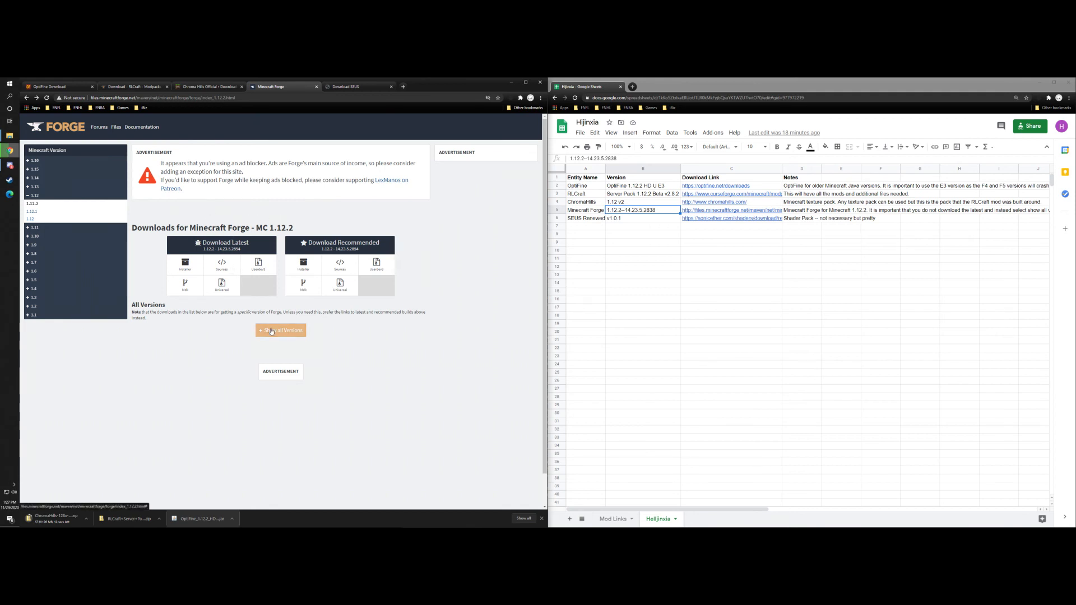
left_click(294, 333)
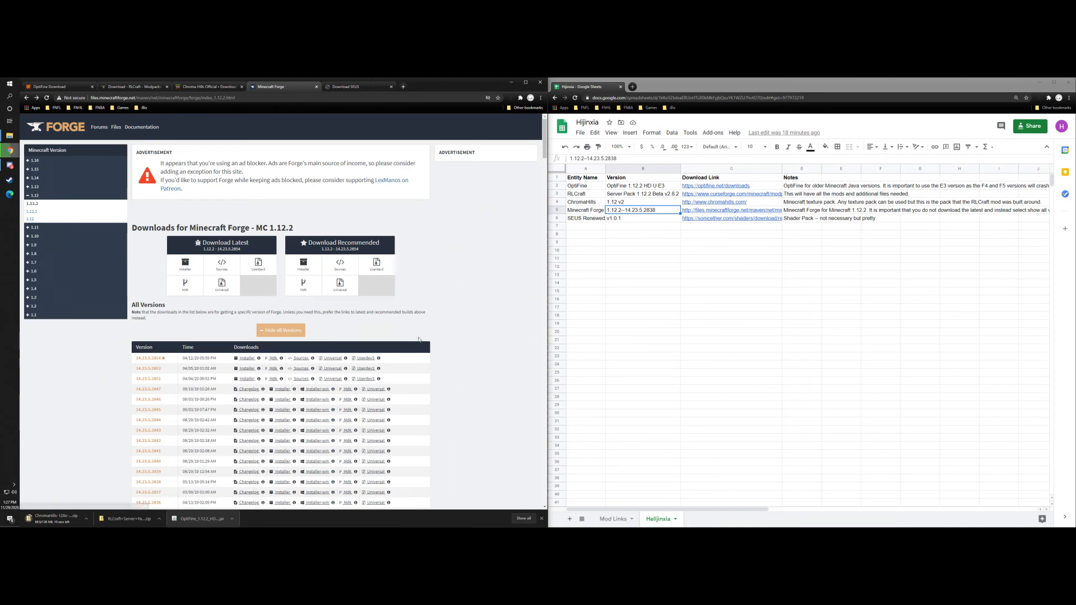
scroll(178, 319, "down", 2)
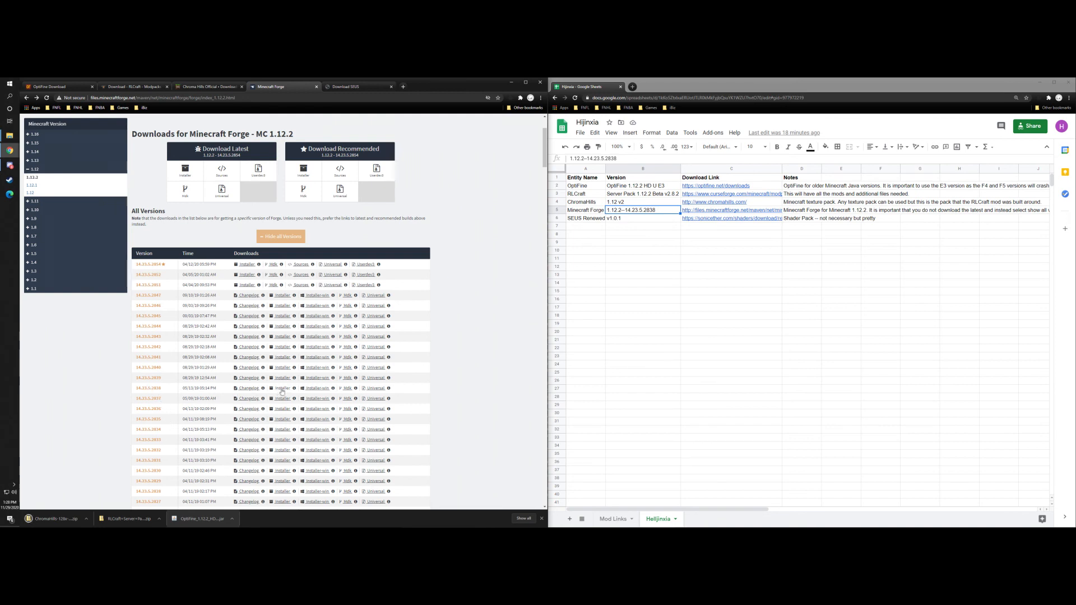
left_click(285, 390)
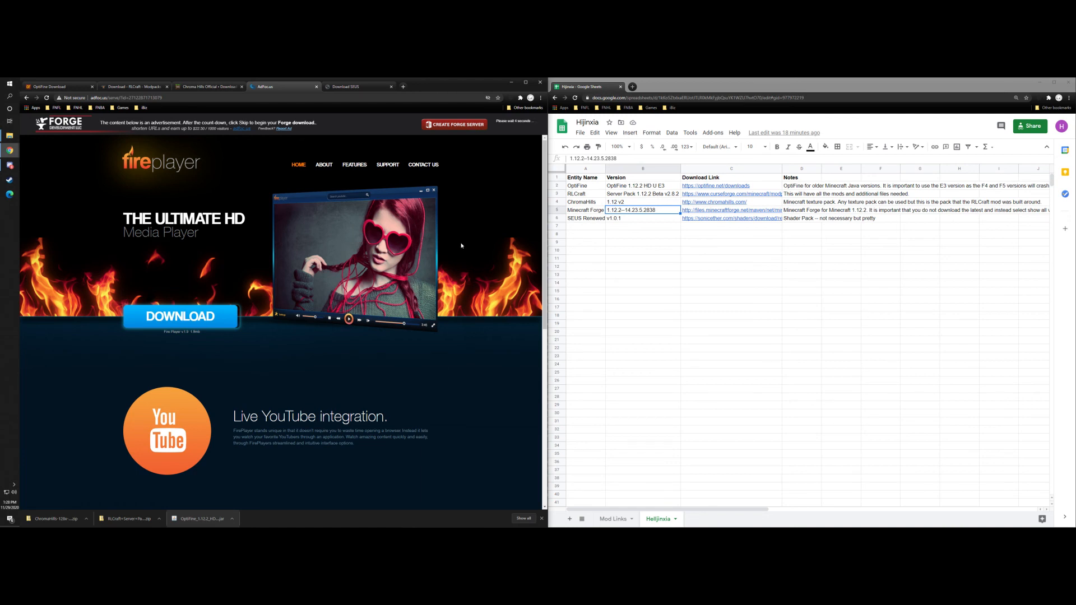
left_click(519, 127)
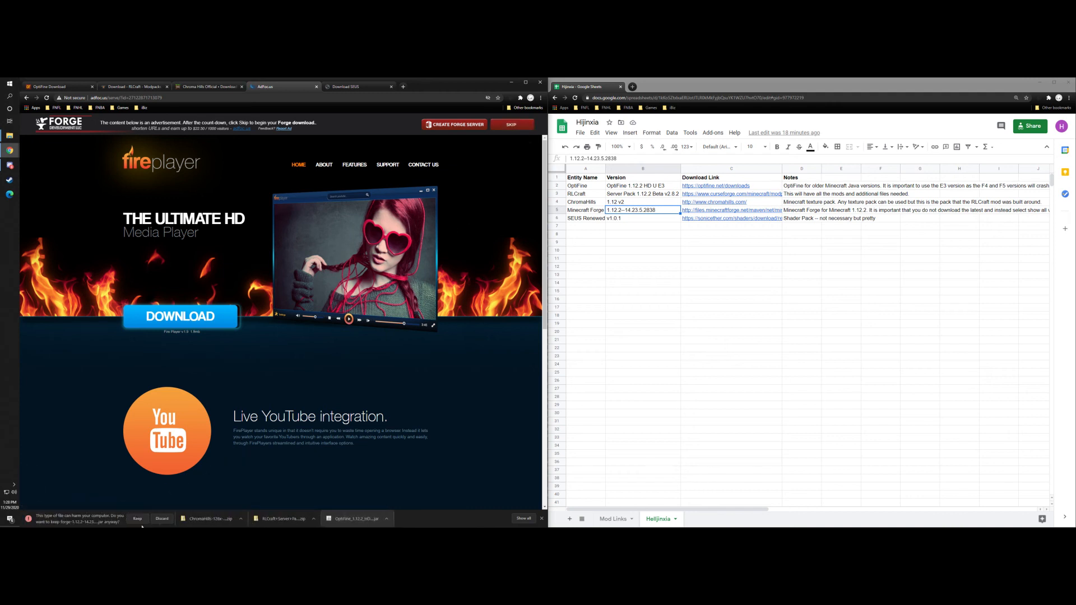
left_click(138, 520)
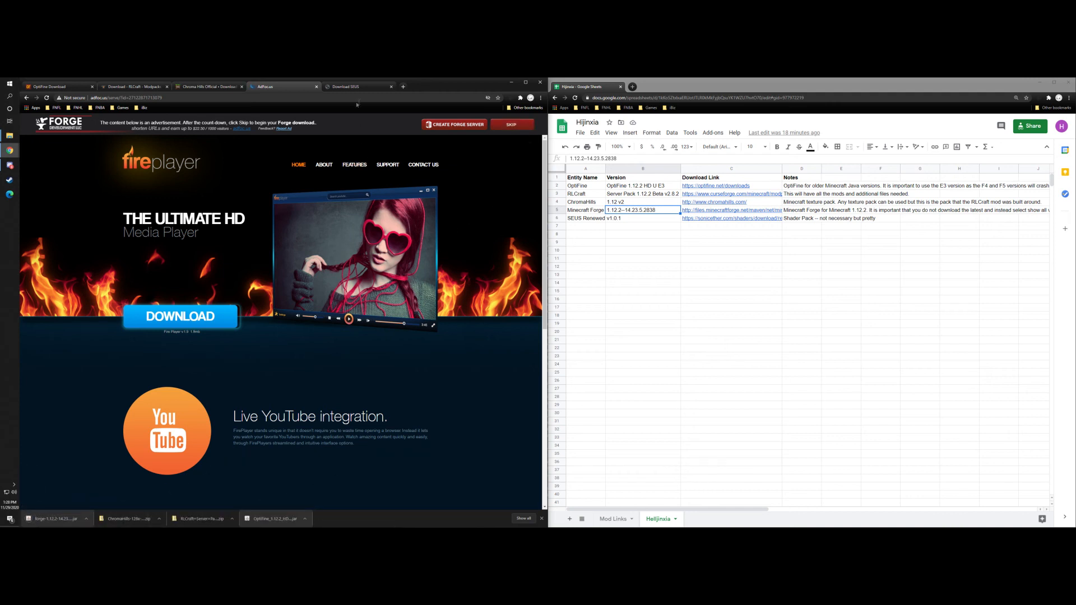
left_click(356, 87)
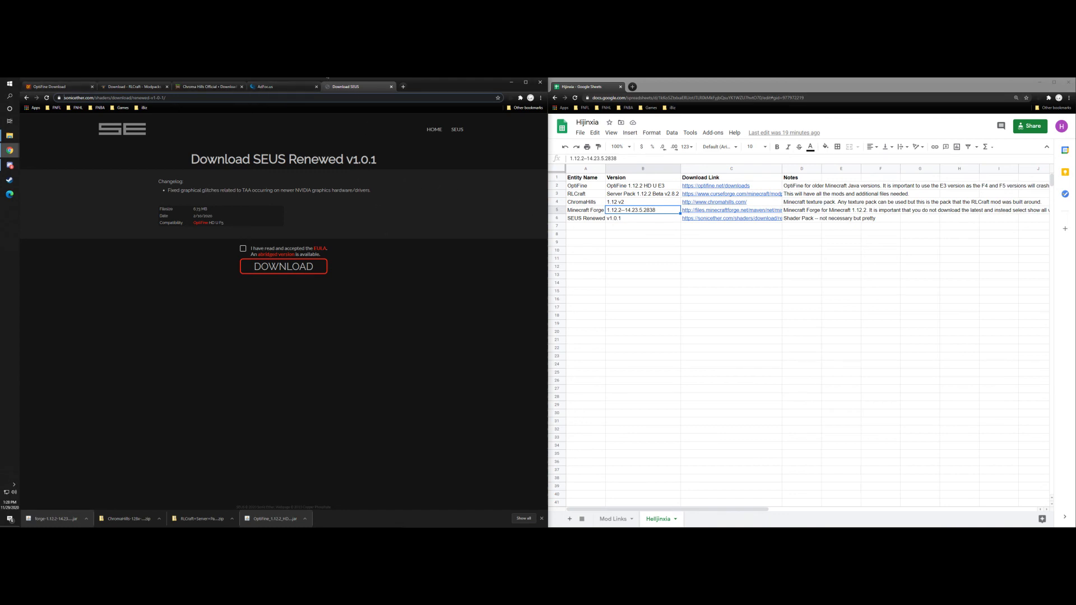
Step: Bring up the empty Demo folder and cut the OptiFine, RLCraft, ChromaHills and Forge files from the Downloads folder
left_click(10, 135)
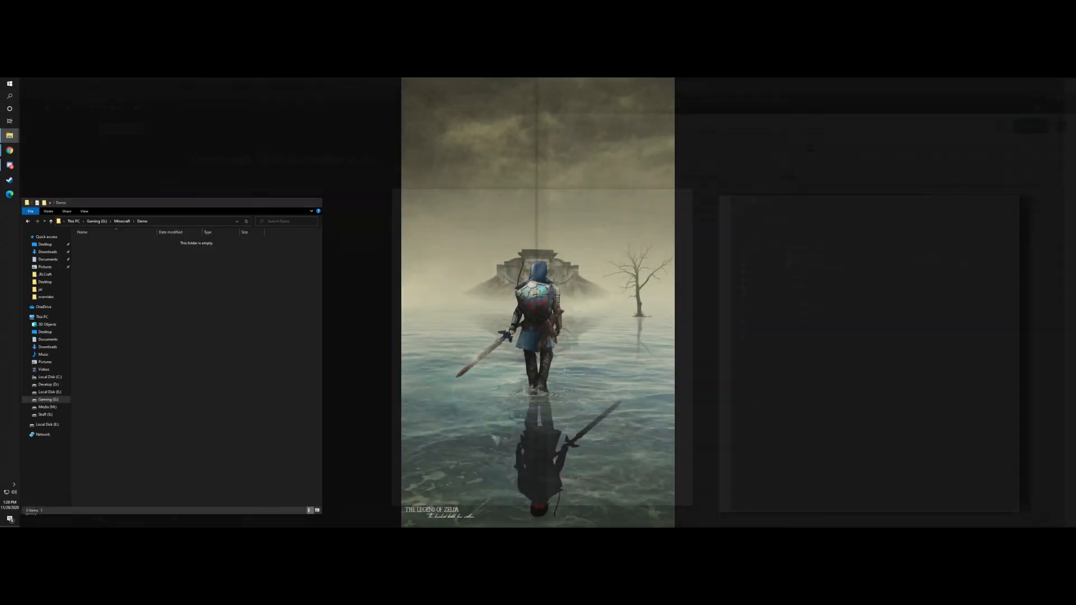
left_click(61, 138)
left_click(816, 248)
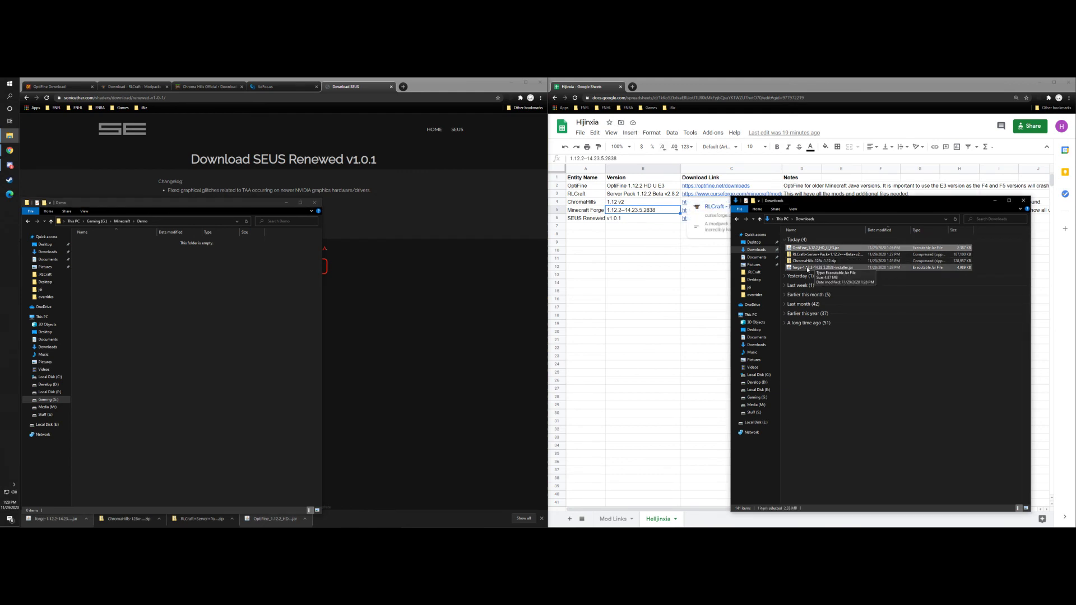
left_click(808, 269, "shift")
right_click(807, 269)
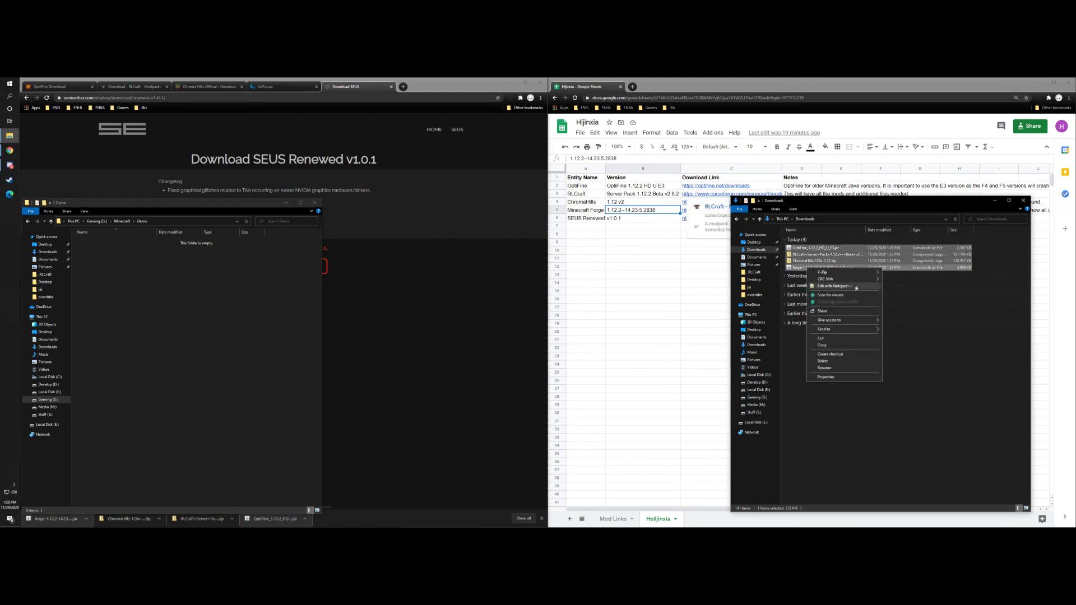
left_click(822, 338)
Step: Create a new folder named Installation Files inside the Demo folder
right_click(159, 271)
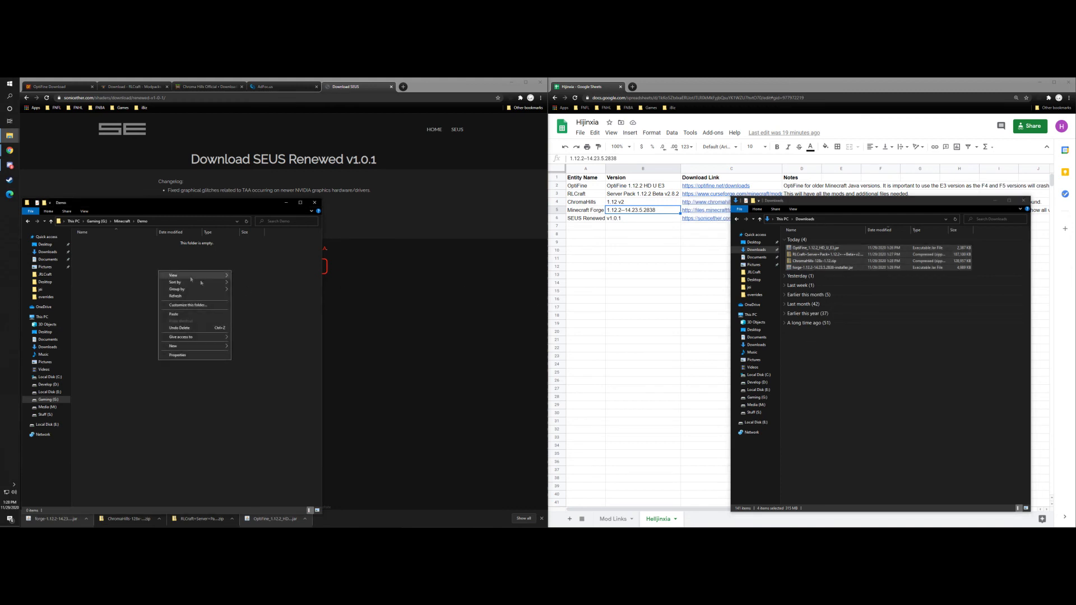
mouse_move(184, 349)
left_click(261, 348)
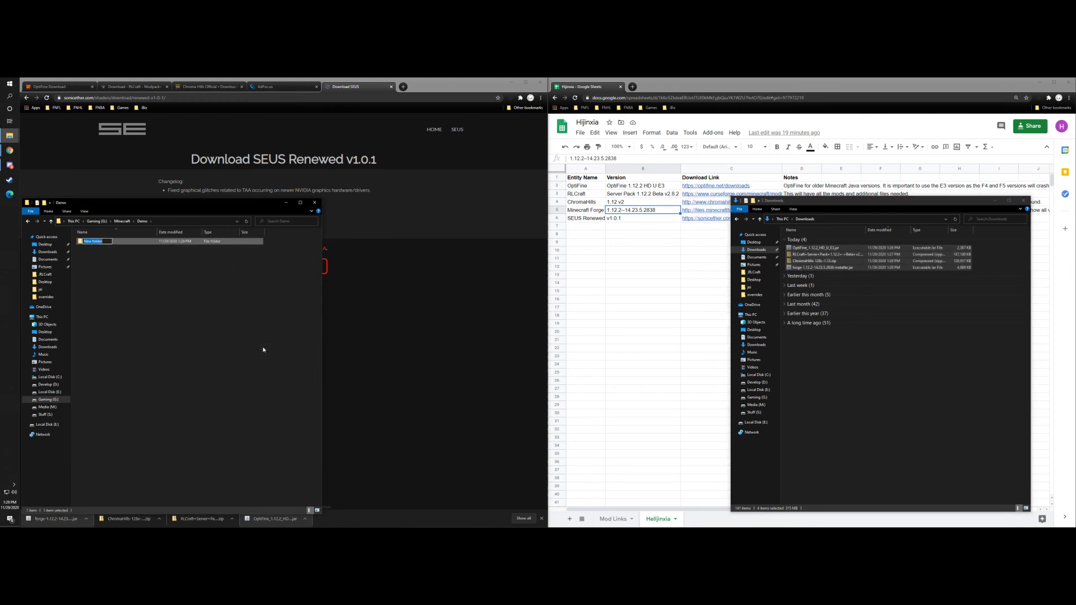
type("Installation Files")
key("Return")
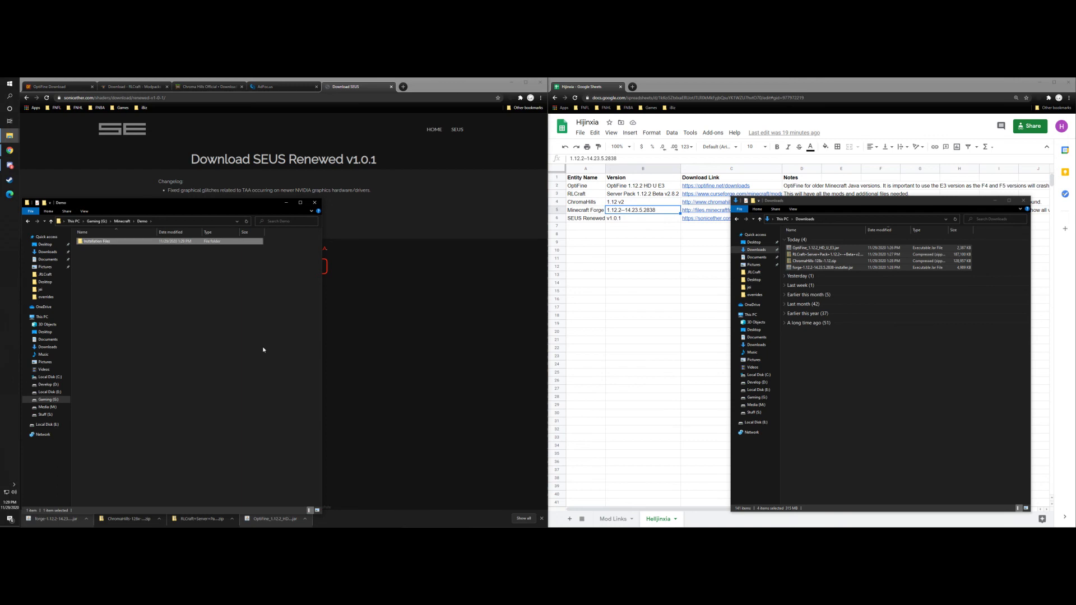
Step: Open the Installation Files folder in a new window and paste the four cut files into it
right_click(121, 245)
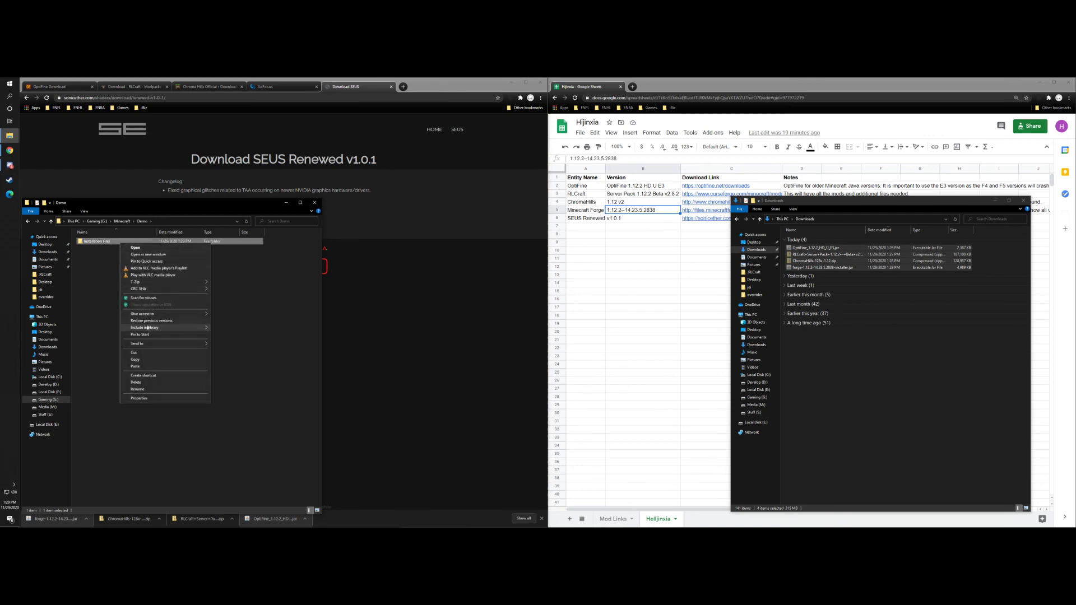
left_click(156, 256)
right_click(834, 227)
left_click(846, 268)
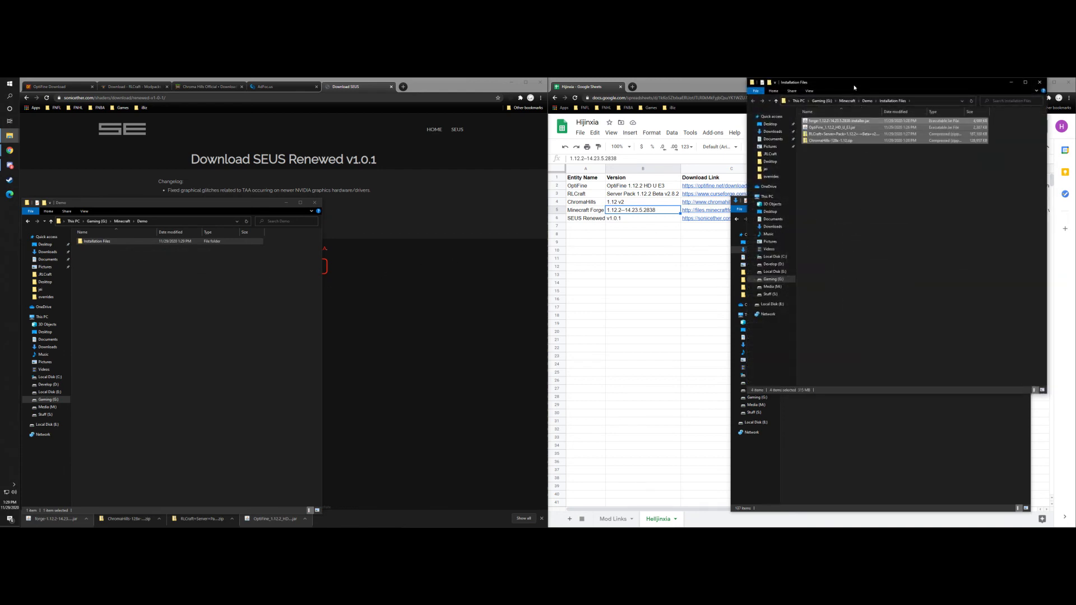
Step: Close the Downloads window and reposition the Installation Files window over the spreadsheet
left_click_drag(854, 87, 861, 189)
left_click(742, 375)
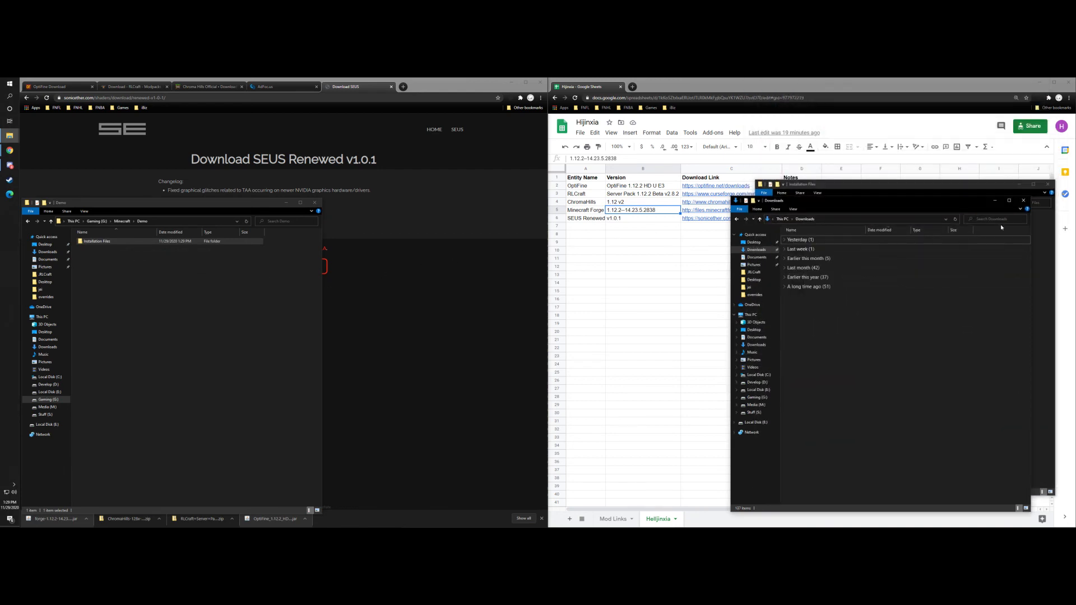
left_click(1024, 200)
left_click_drag(899, 186, 890, 187)
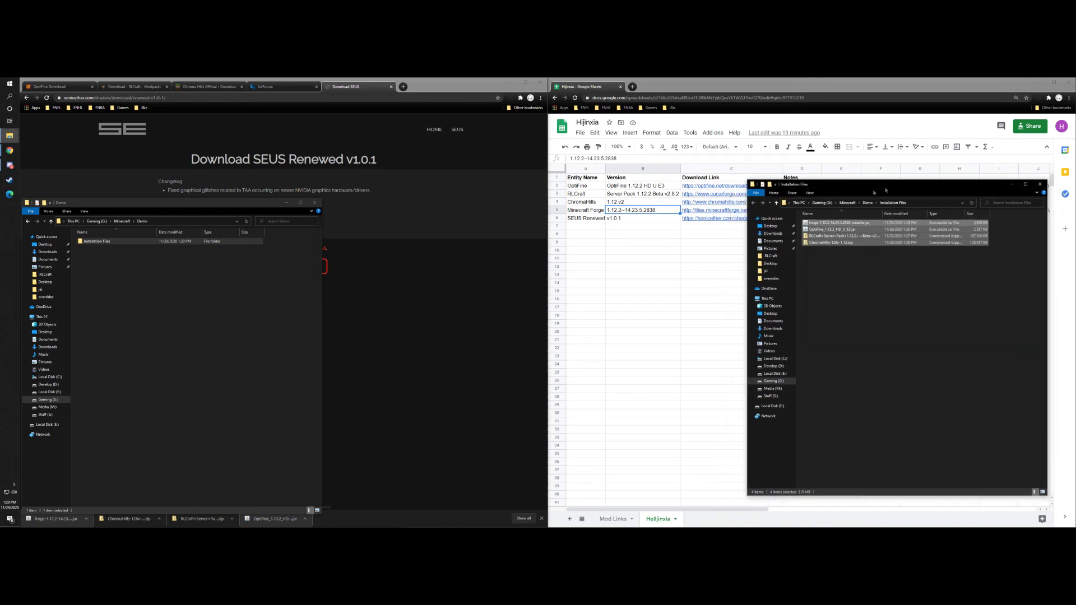
Step: Switch to the AppData Roaming folder and create a new folder named .minecraftbackup alongside .minecraft
mouse_move(17, 135)
mouse_move(56, 169)
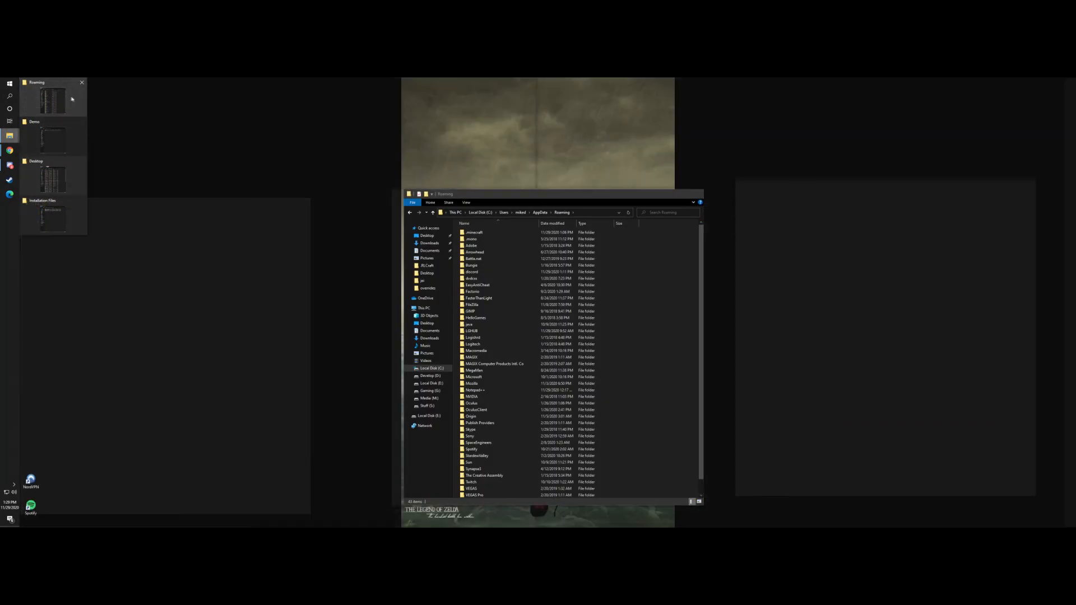
left_click(72, 99)
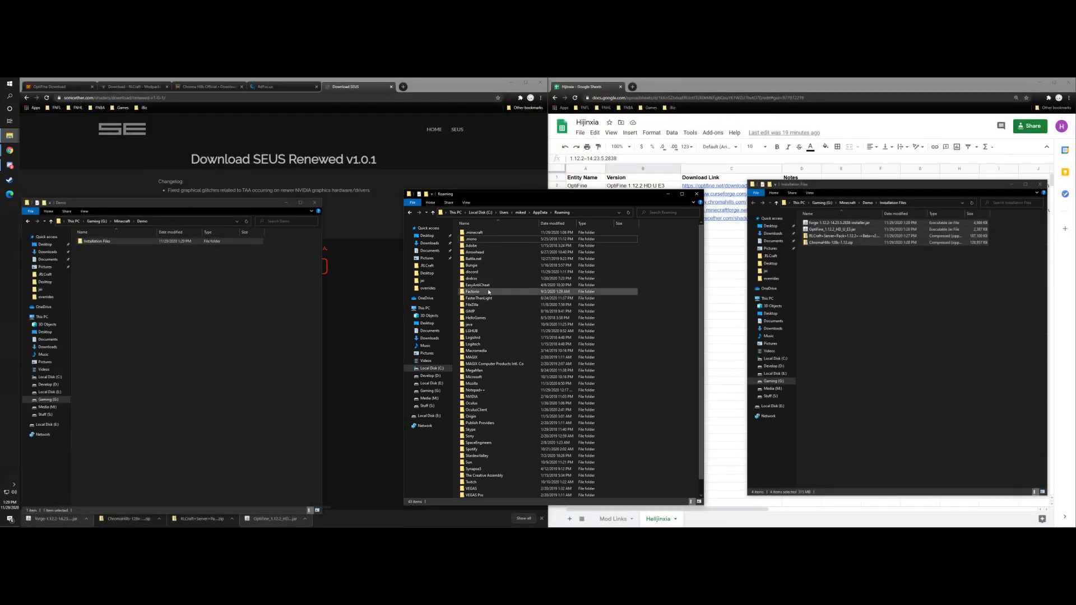
left_click(473, 232)
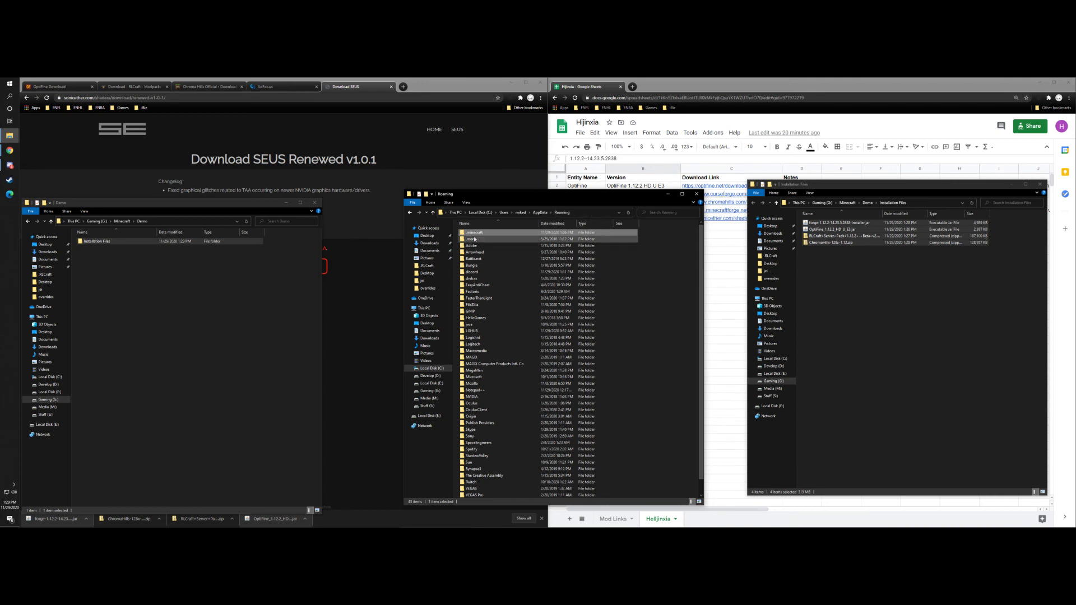
right_click(651, 297)
mouse_move(706, 371)
left_click(738, 373)
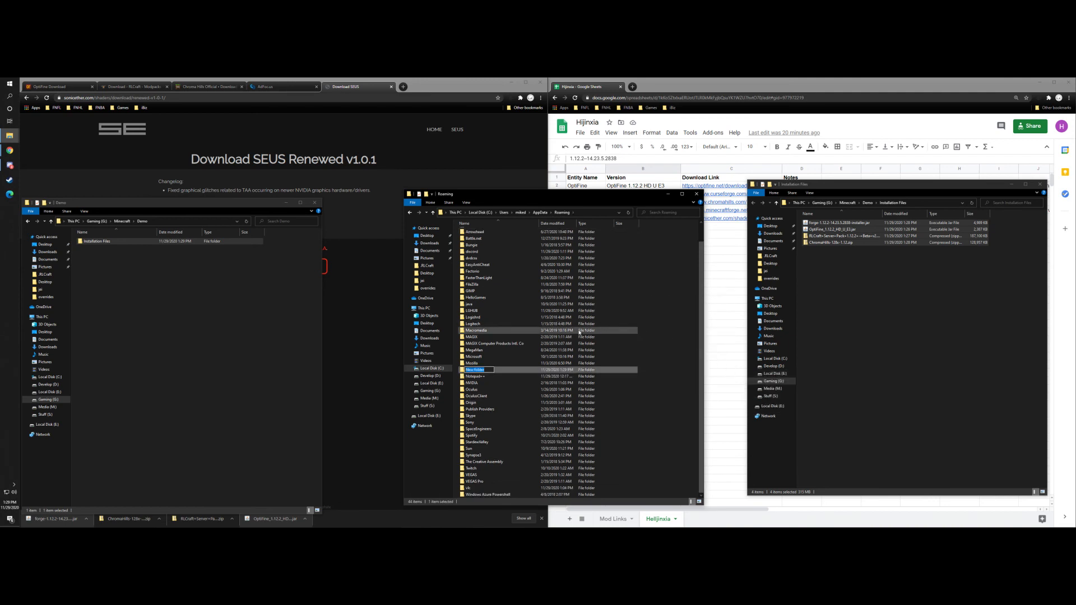
type(".minecraftbackup")
key("Return")
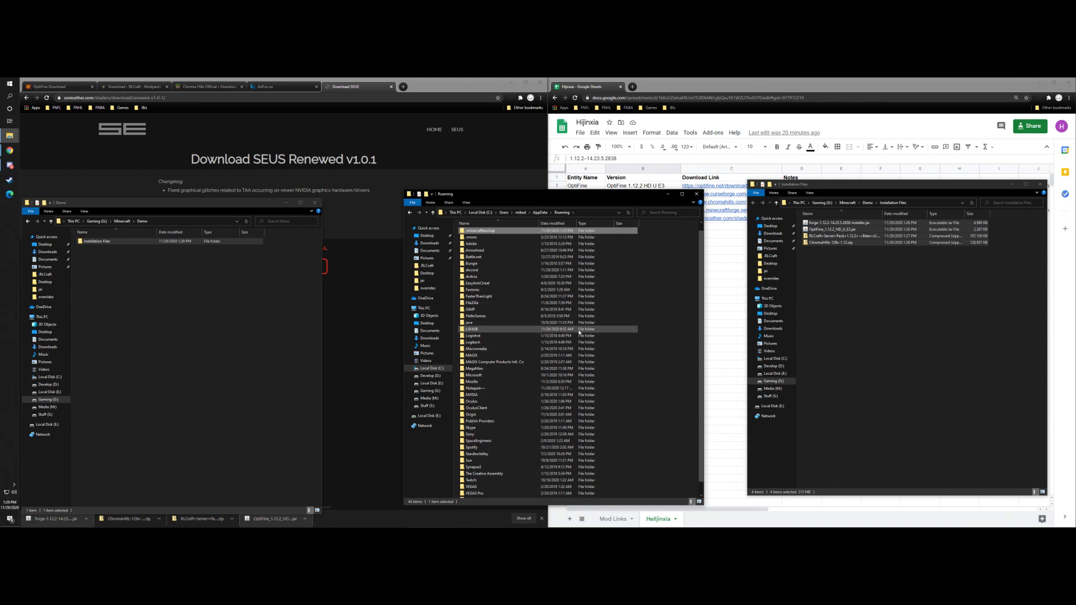
Step: Copy all files and folders from .minecraft into the .minecraftbackup folder, and return to the Roaming folder
scroll(497, 269, "up", 2)
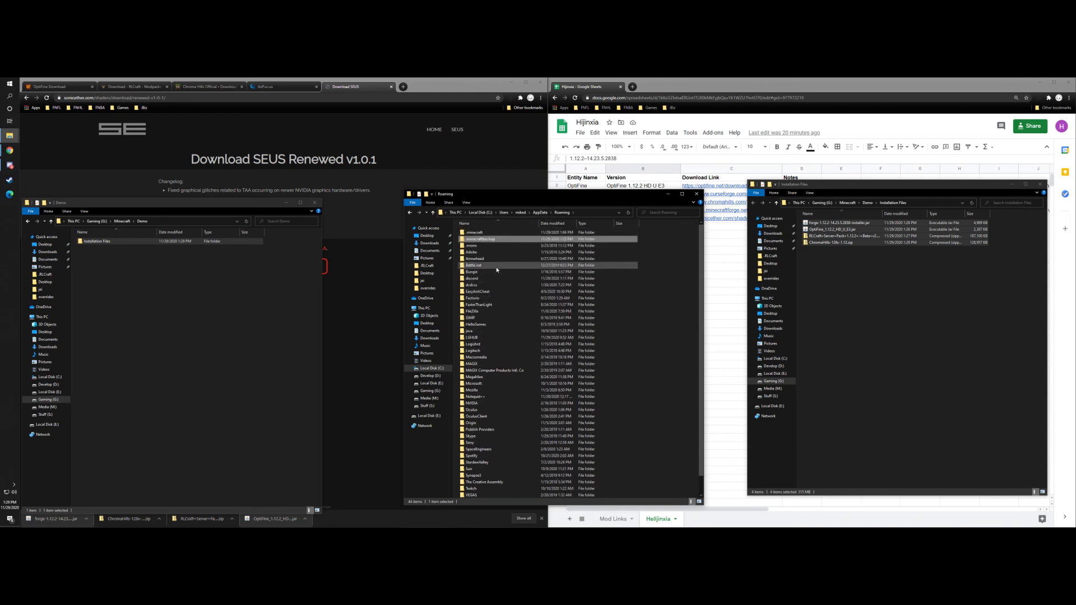
double_click(481, 233)
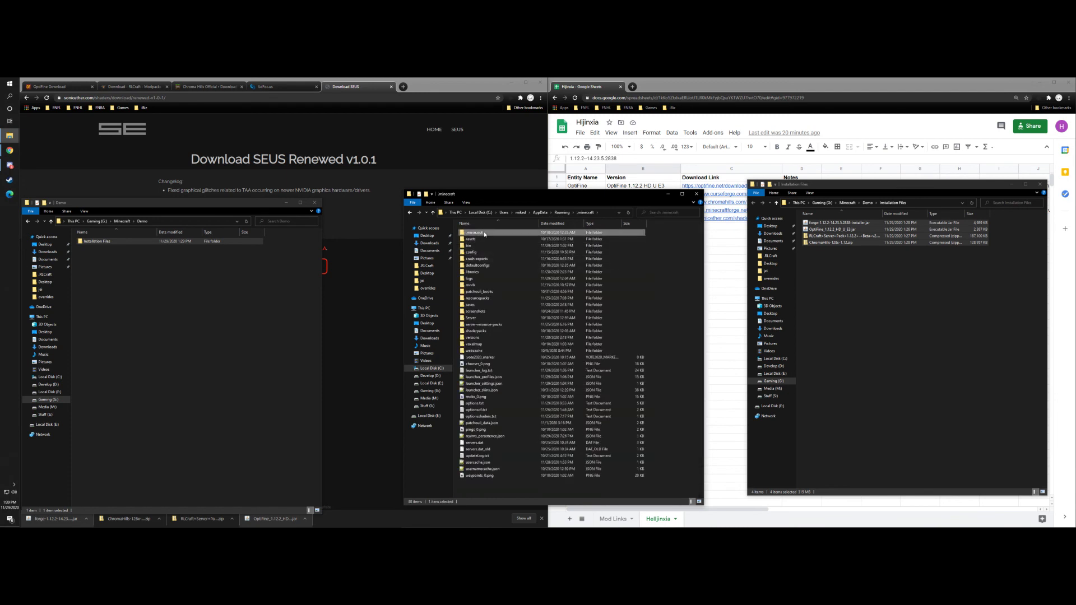
left_click(487, 476, "shift")
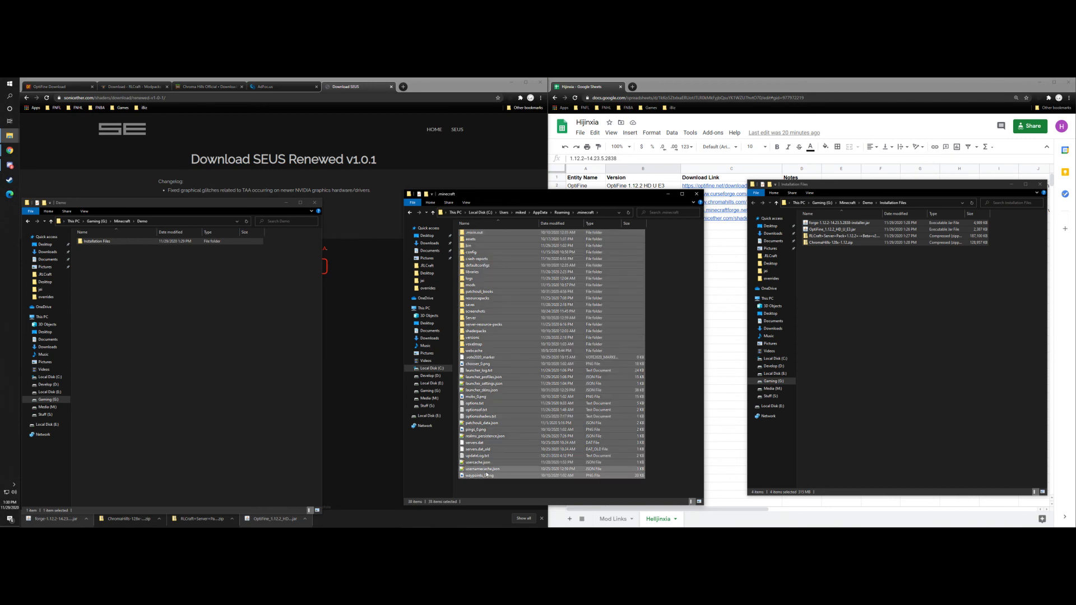
left_click(410, 213)
double_click(481, 239)
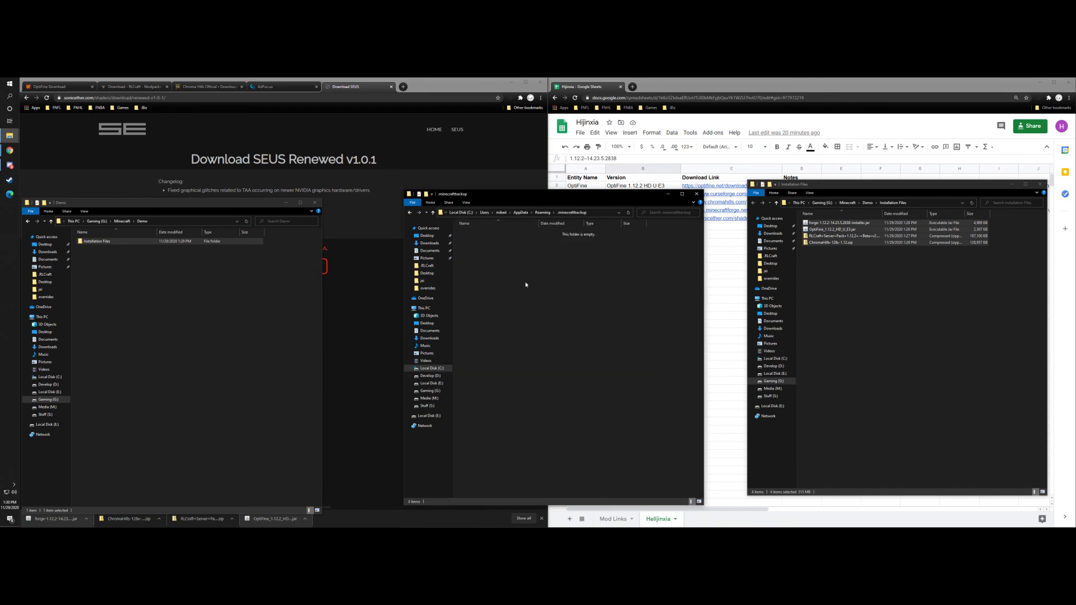
key("ctrl+v")
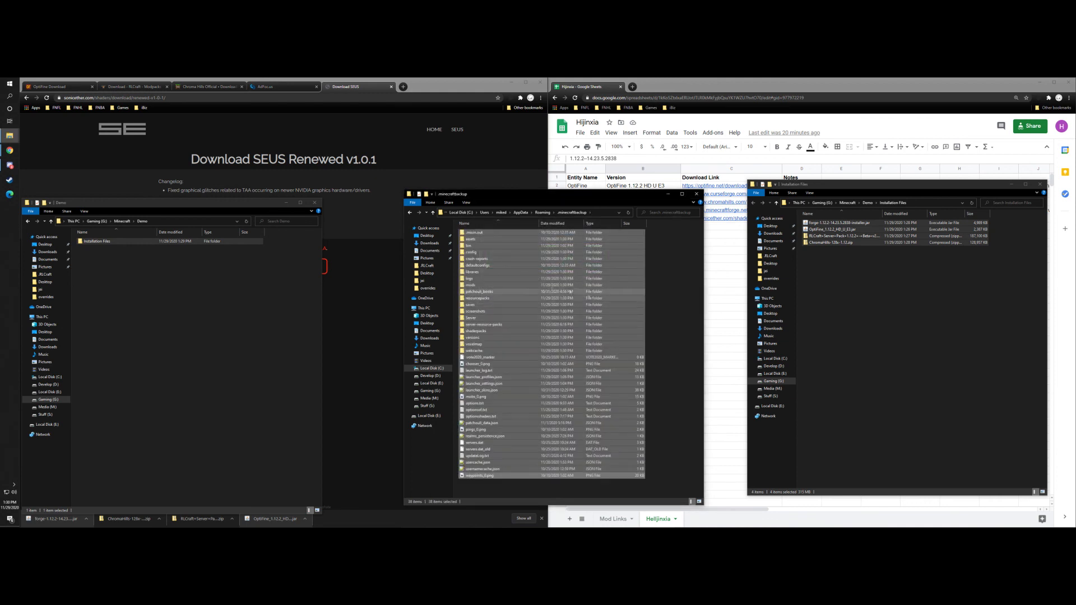
left_click(412, 213)
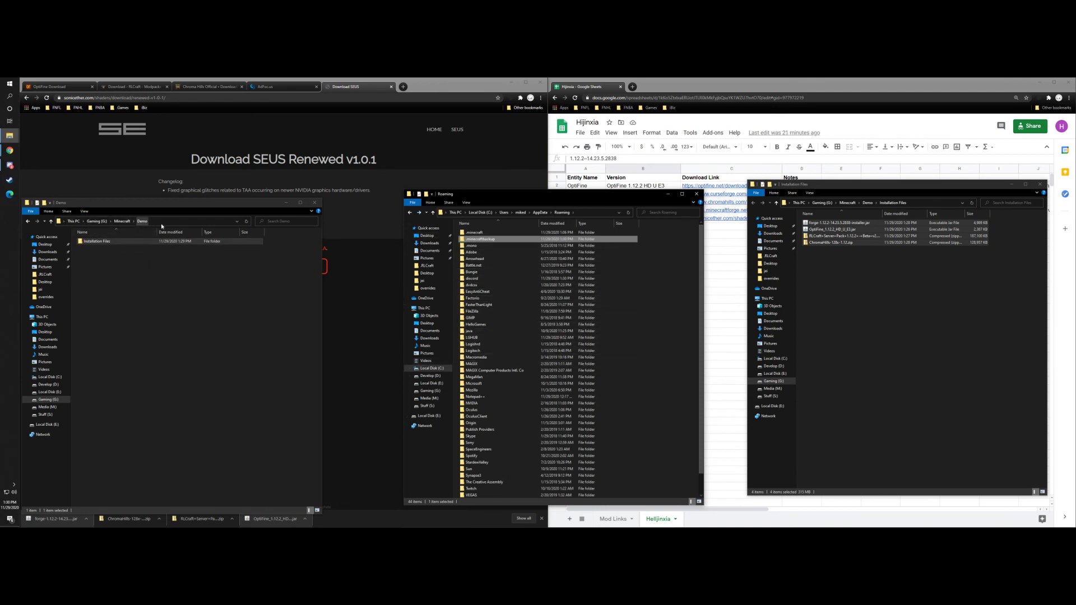
Step: Create a new folder named RLCraft inside the Demo folder, alongside Installation Files
left_click(158, 284)
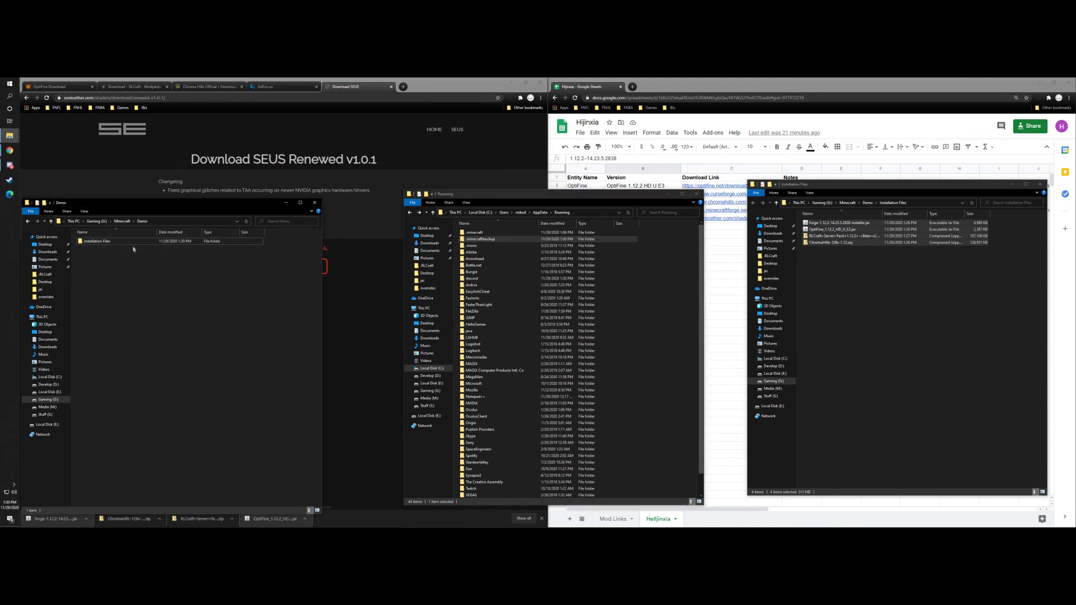
left_click(122, 222)
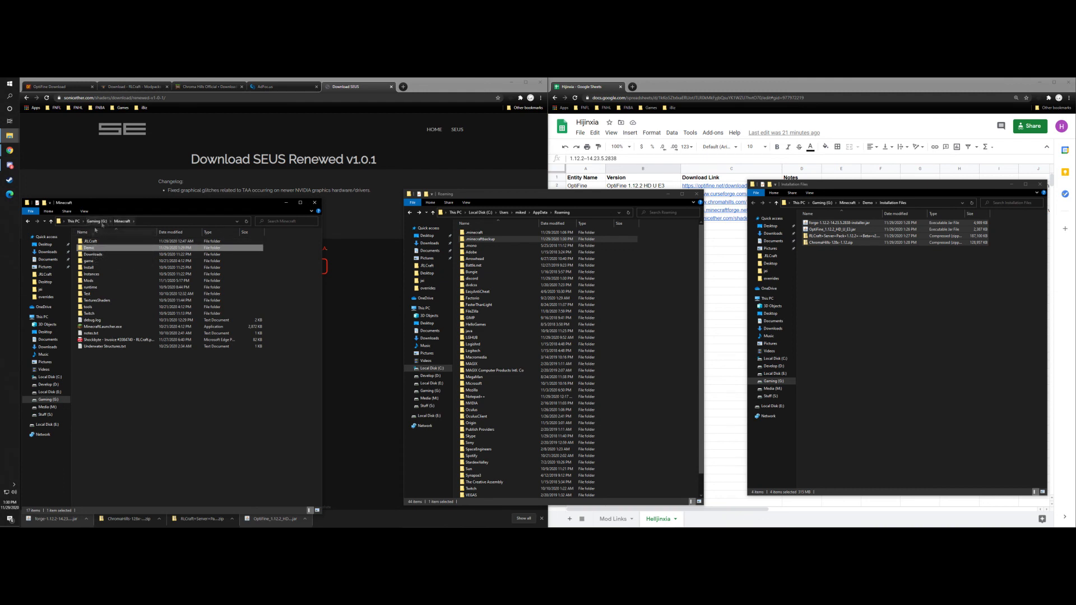
double_click(101, 248)
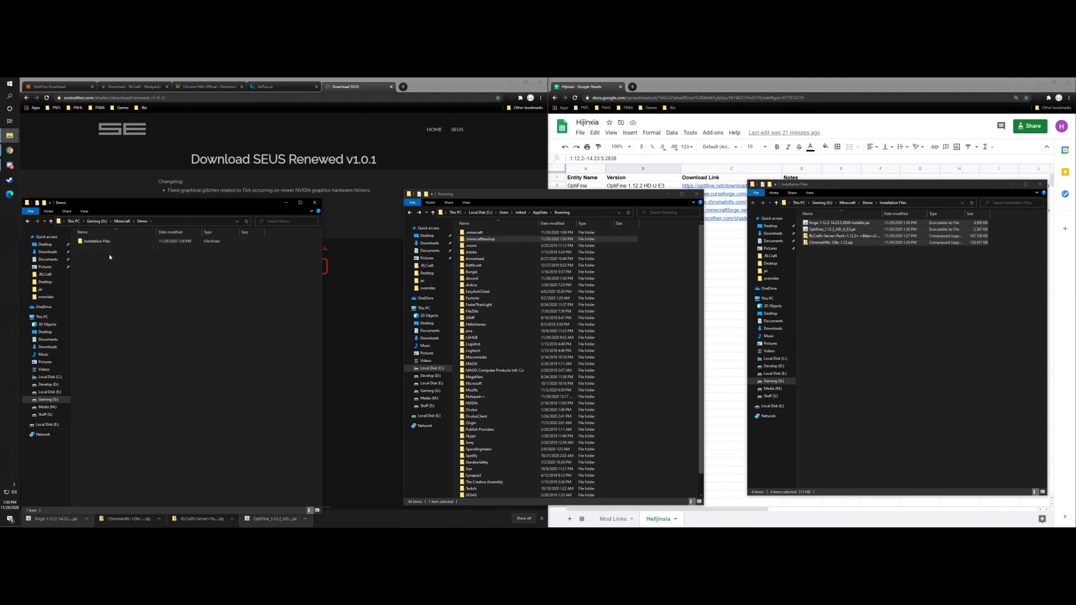
right_click(109, 257)
mouse_move(144, 324)
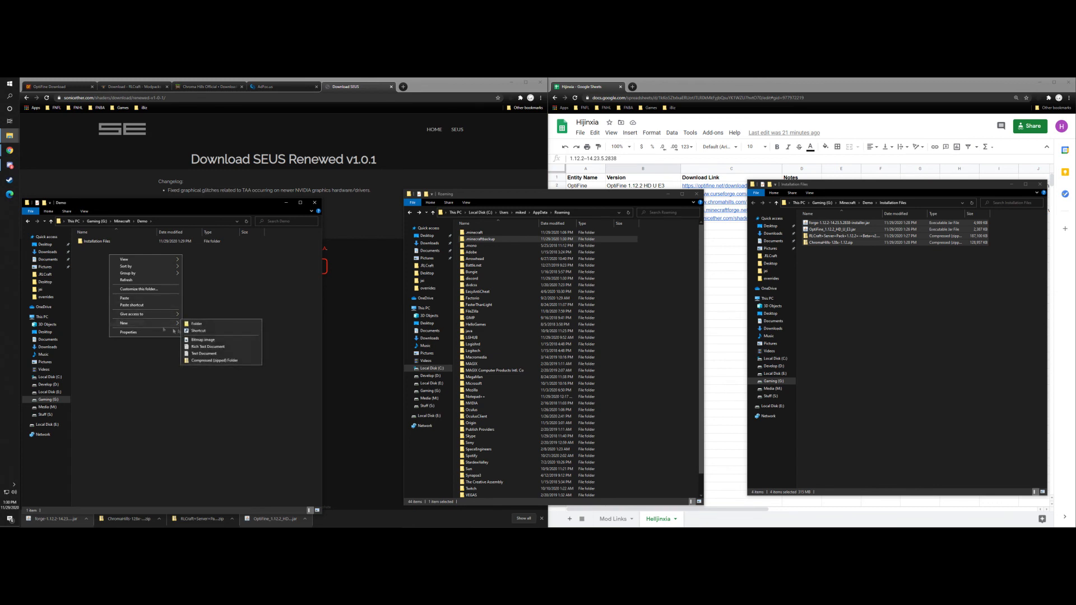
left_click(198, 324)
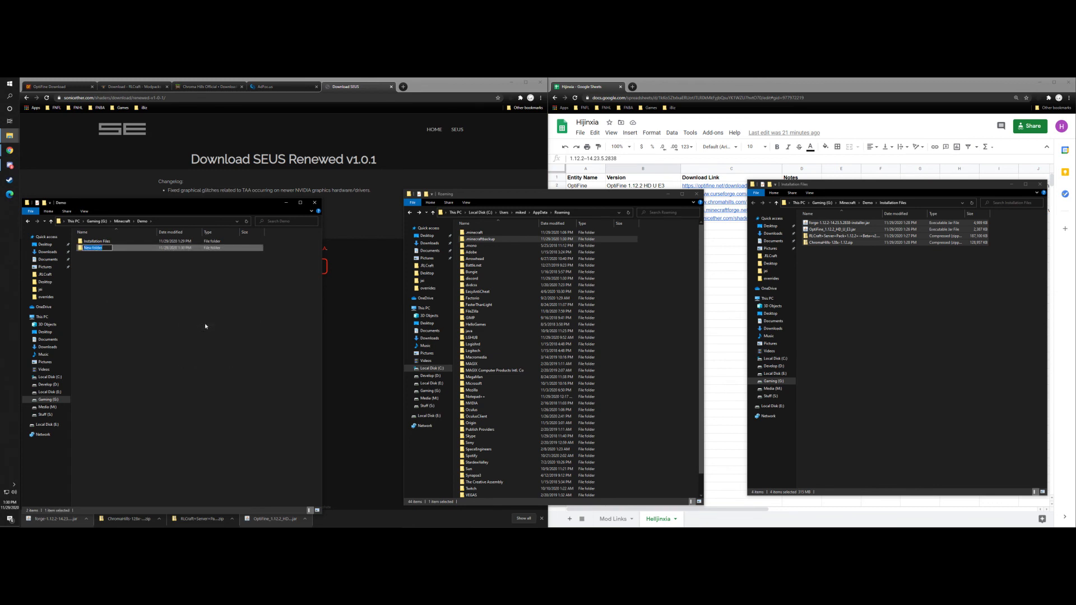
type("RLCraft")
key("Return")
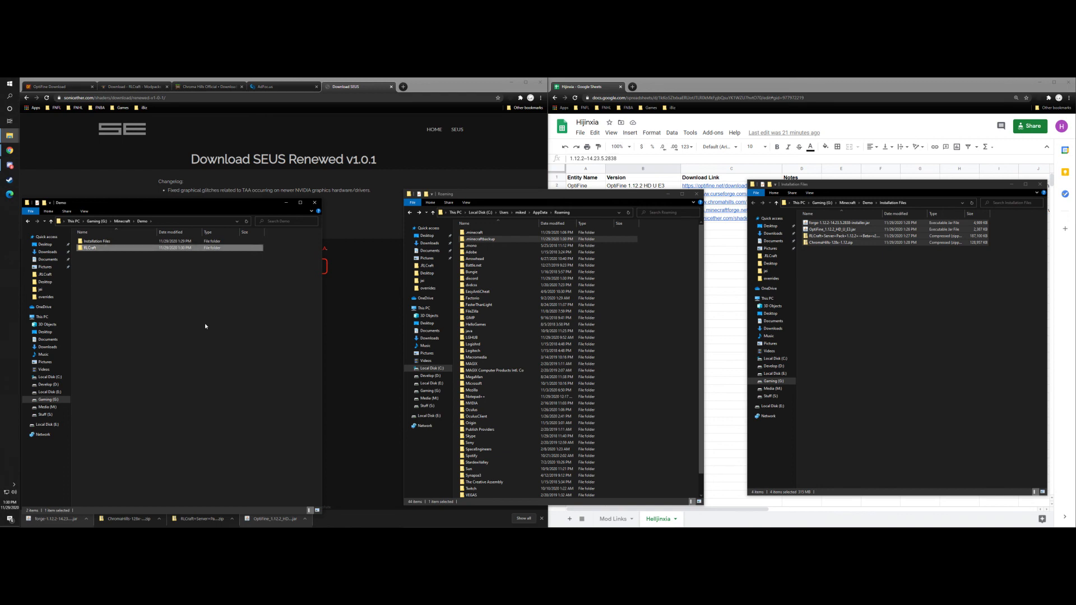
Step: Look into the .minecraft folder, return to Roaming, and open the new RLCraft folder in the Demo window
double_click(480, 235)
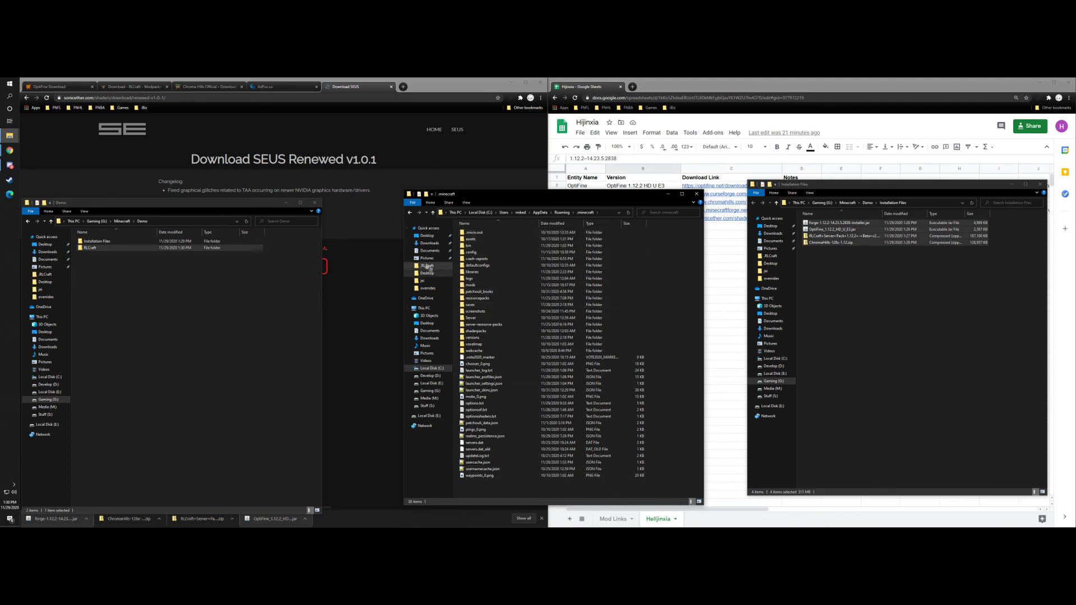
left_click(410, 212)
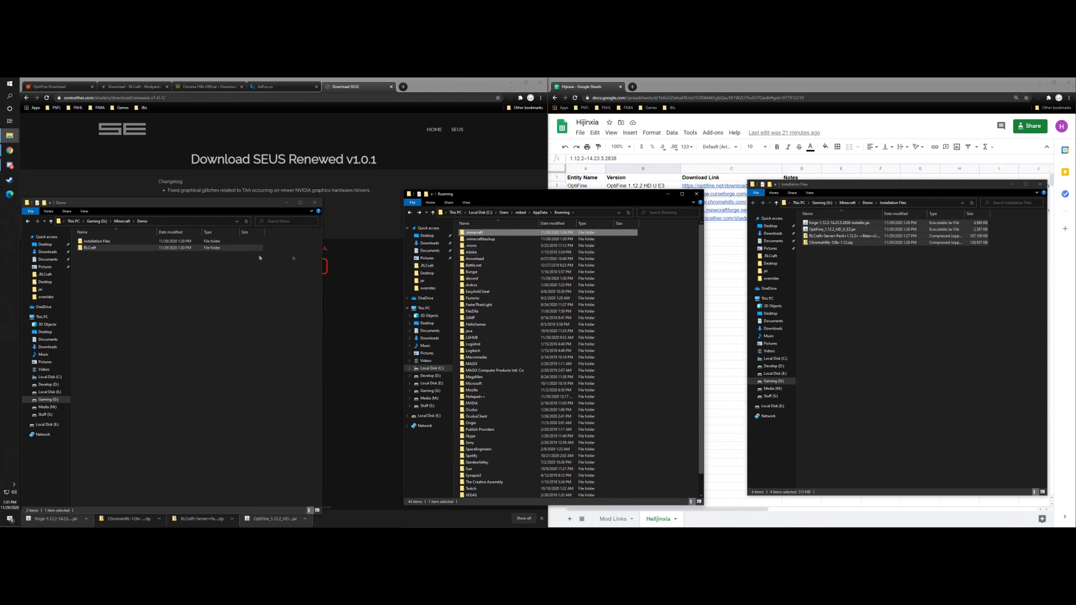
double_click(99, 249)
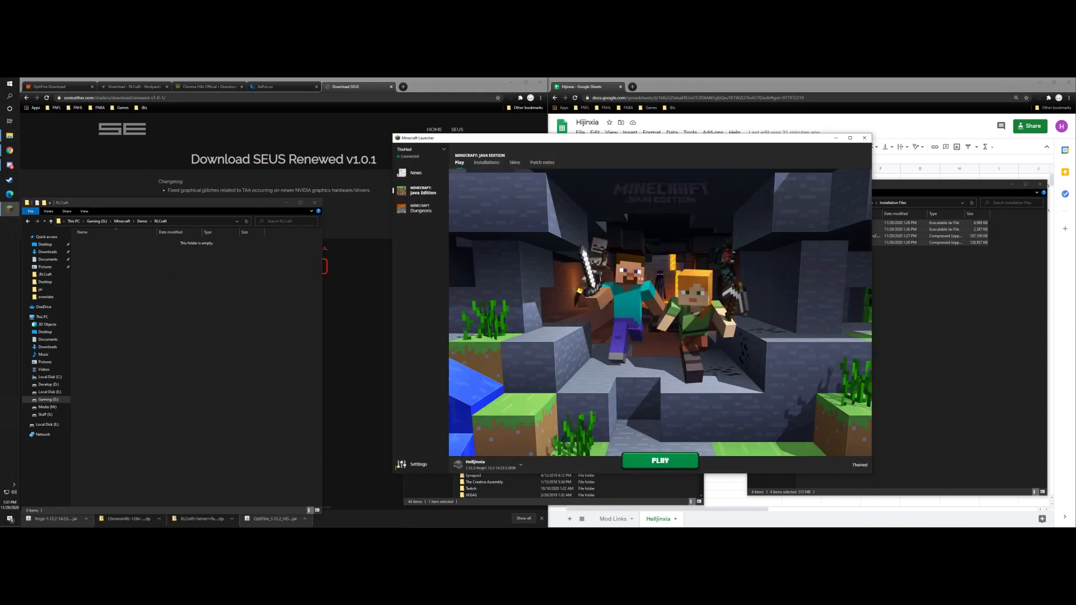
Step: Start a new Java Edition installation in the Minecraft Launcher and set its version to release 1.12.2
left_click(485, 163)
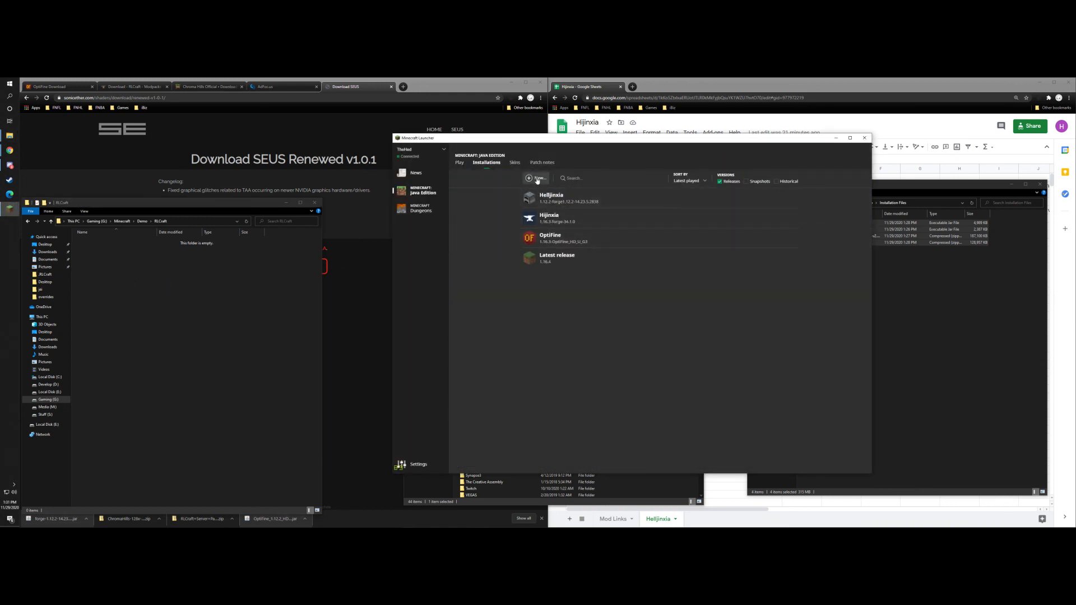
left_click(537, 178)
left_click(684, 232)
scroll(656, 280, "down", 5)
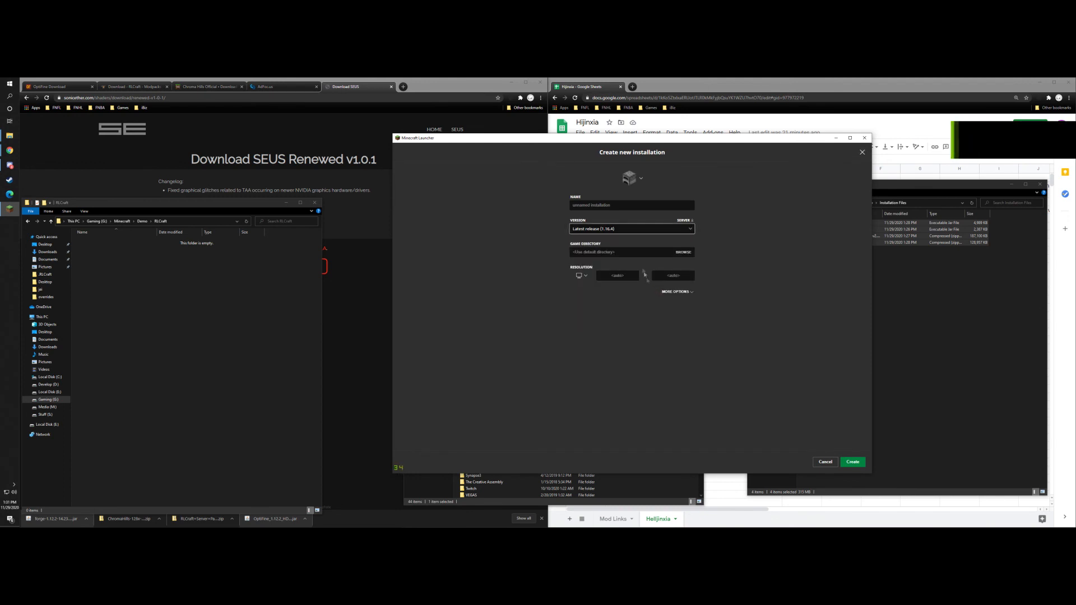
left_click(638, 231)
scroll(626, 292, "down", 1)
scroll(622, 291, "down", 5)
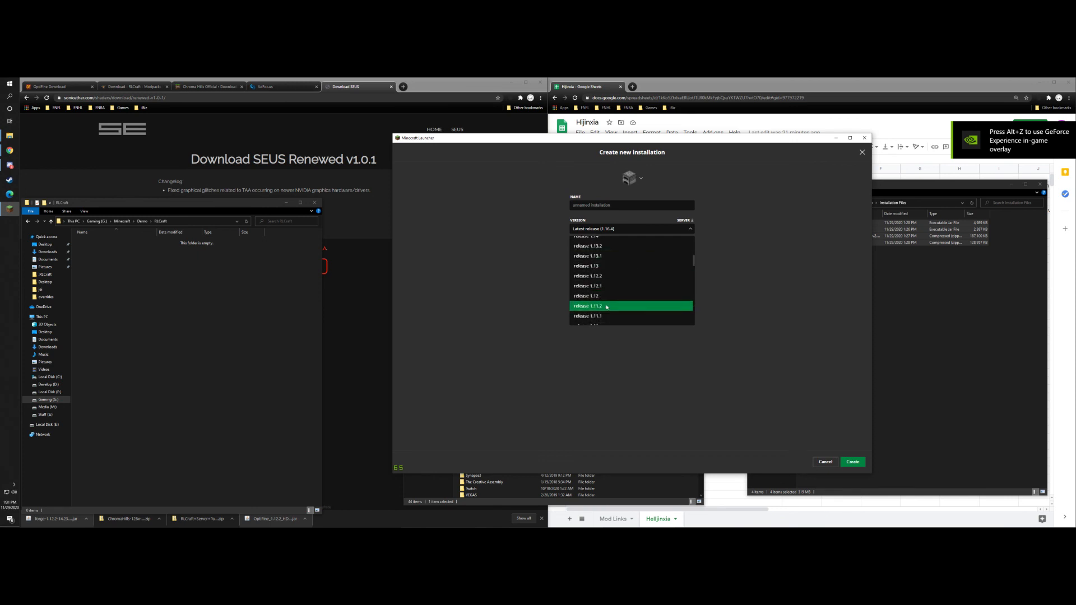
left_click(607, 277)
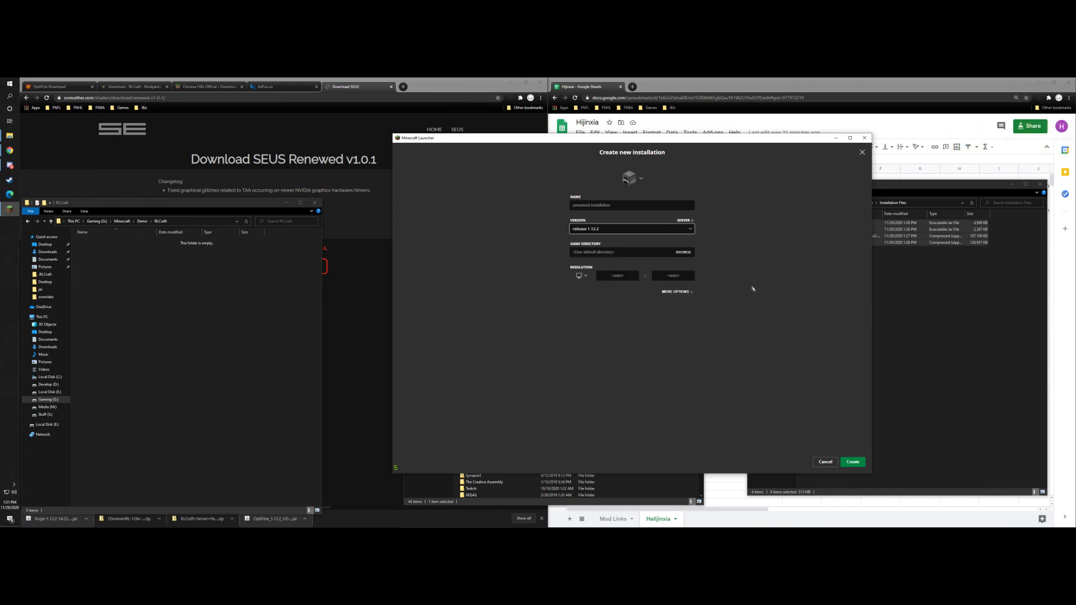
Step: Set the new installation's game directory to the RLCraft folder under Minecraft\Demo on the Gaming (G:) drive
left_click(681, 254)
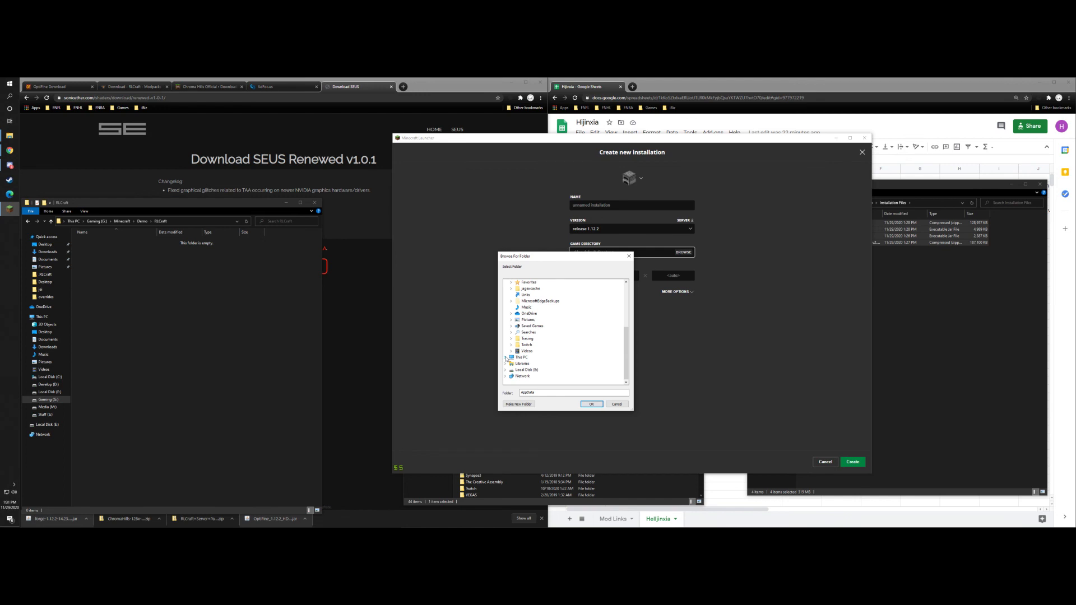
left_click(506, 359)
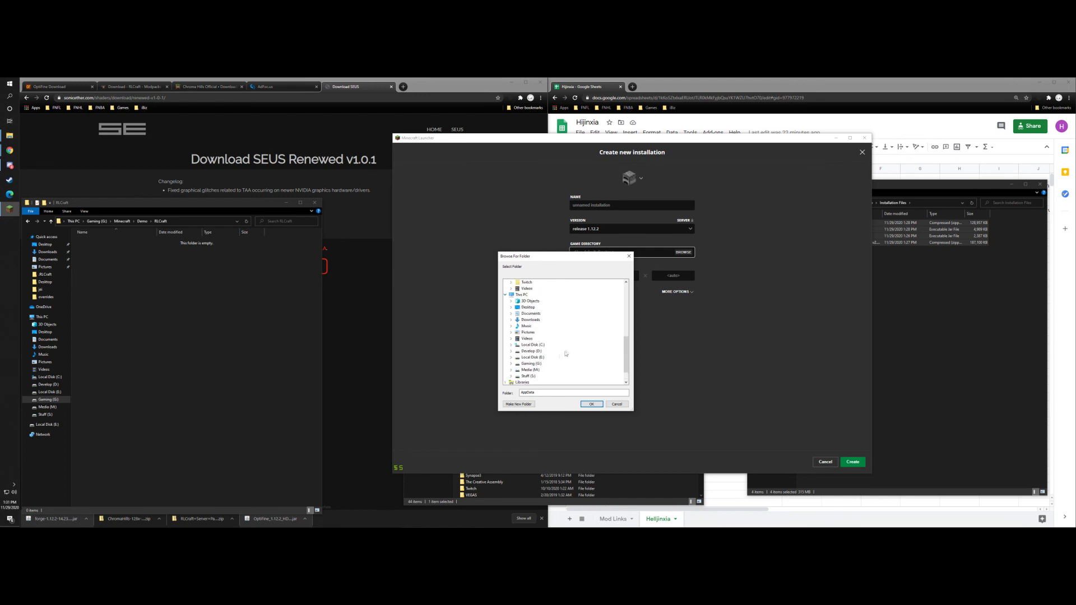
left_click(512, 364)
double_click(535, 319)
double_click(538, 314)
left_click(545, 326)
left_click(591, 404)
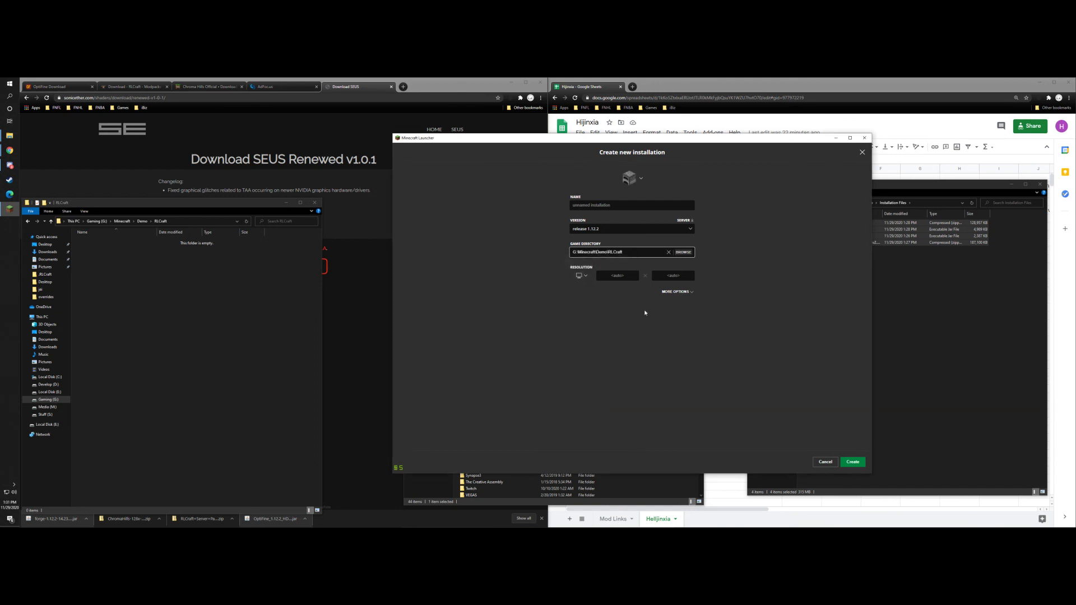
Step: Check the installation's additional Java options, name it 12.2 DELETEME and create it
left_click(676, 296)
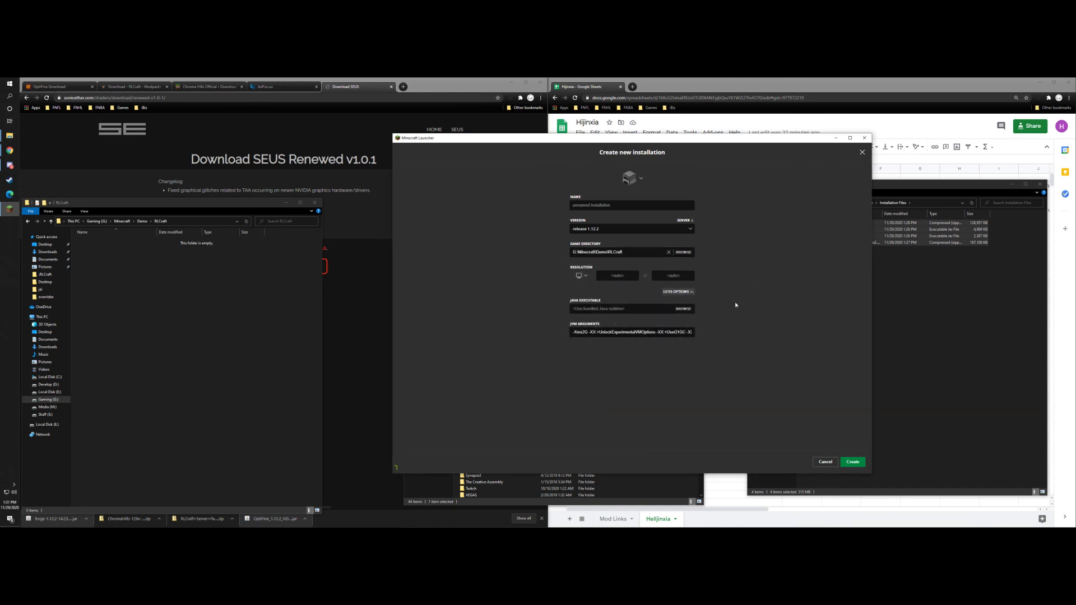
left_click(685, 293)
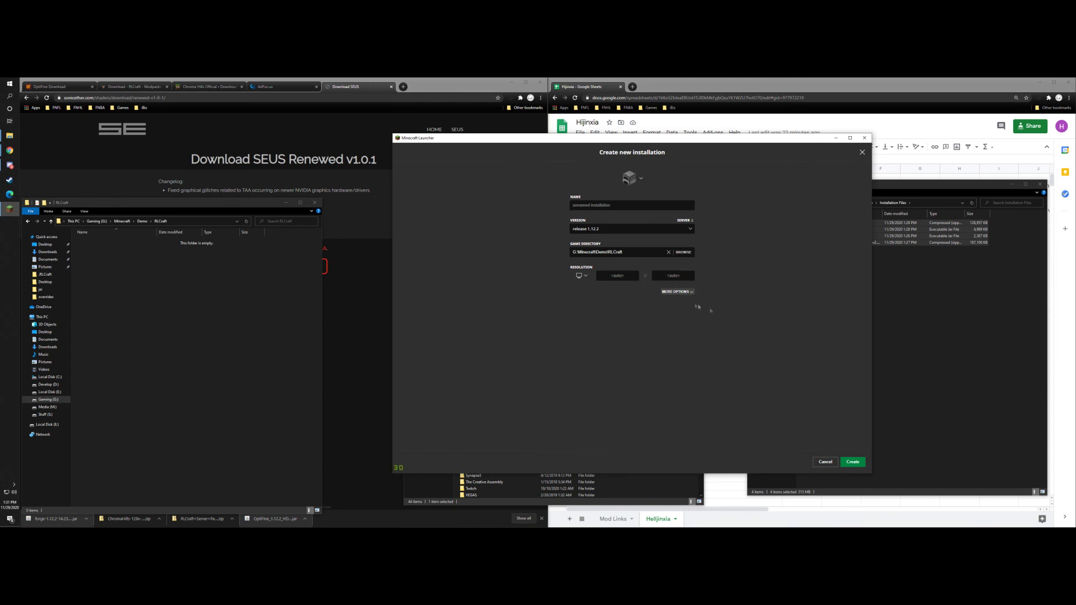
left_click(622, 210)
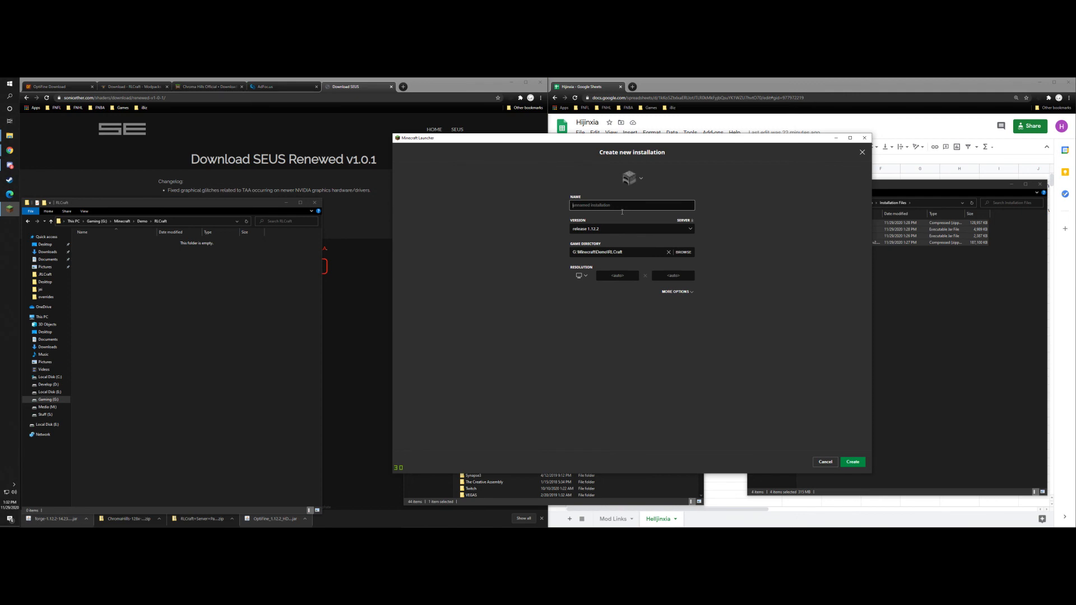
type("12.2 DELETEME")
left_click(843, 463)
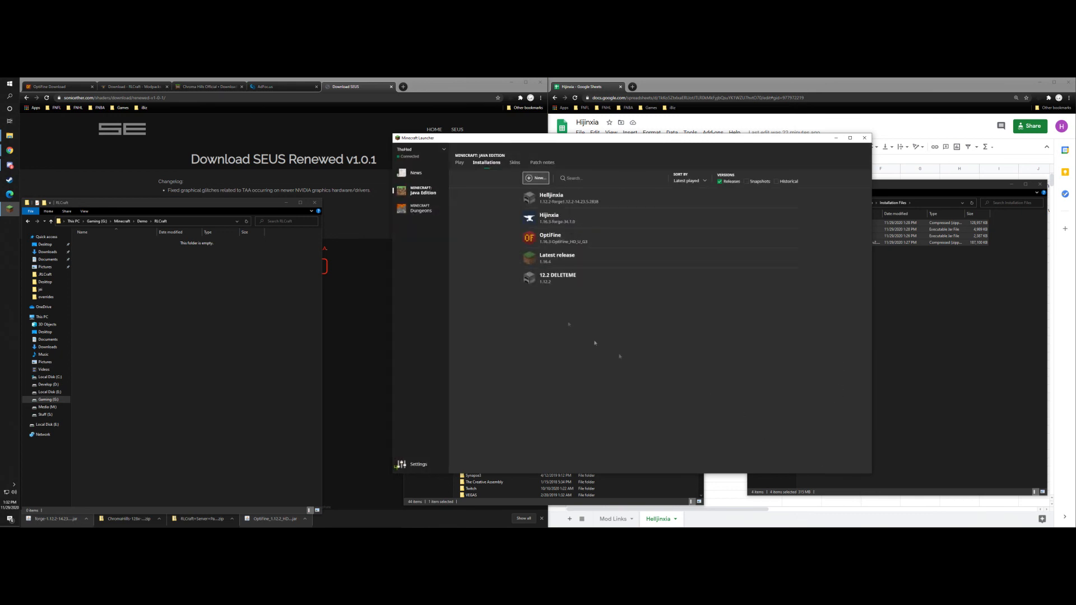
Step: Launch the game from the 12.2 DELETEME installation and quit it from the main menu
mouse_move(788, 286)
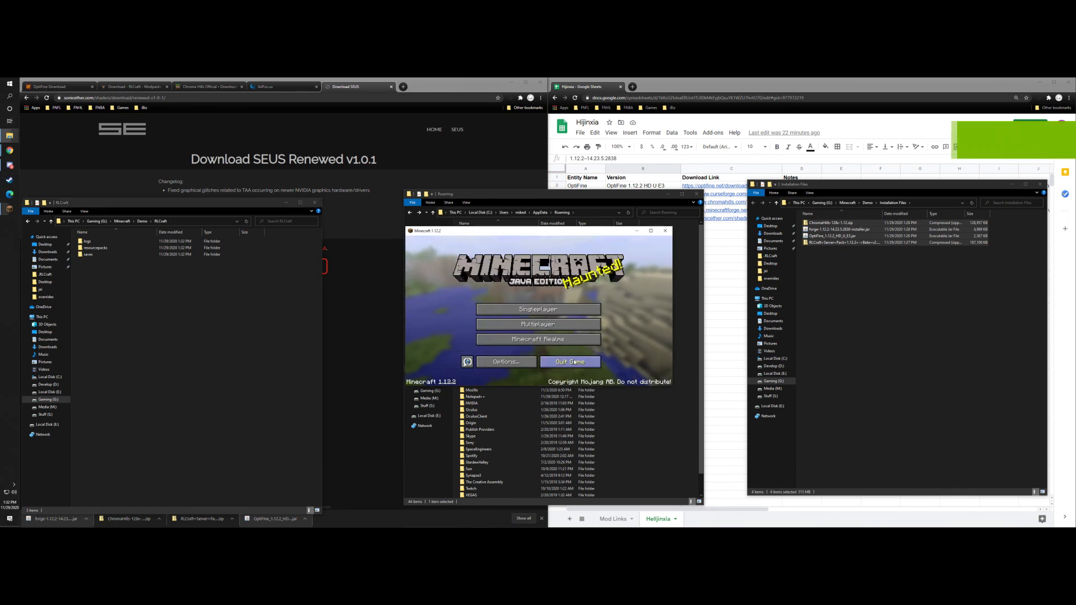
left_click(576, 363)
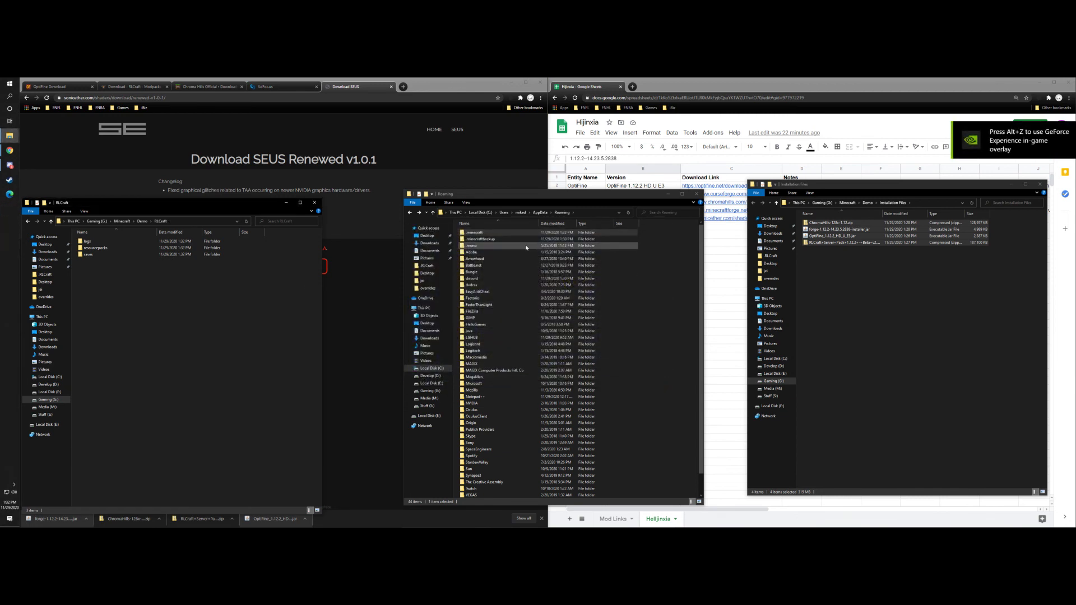
Step: Extract the RLCraft server pack zip into its own folder within Installation Files using 7-Zip, and check the extracted contents
left_click(875, 281)
left_click_drag(867, 189, 846, 204)
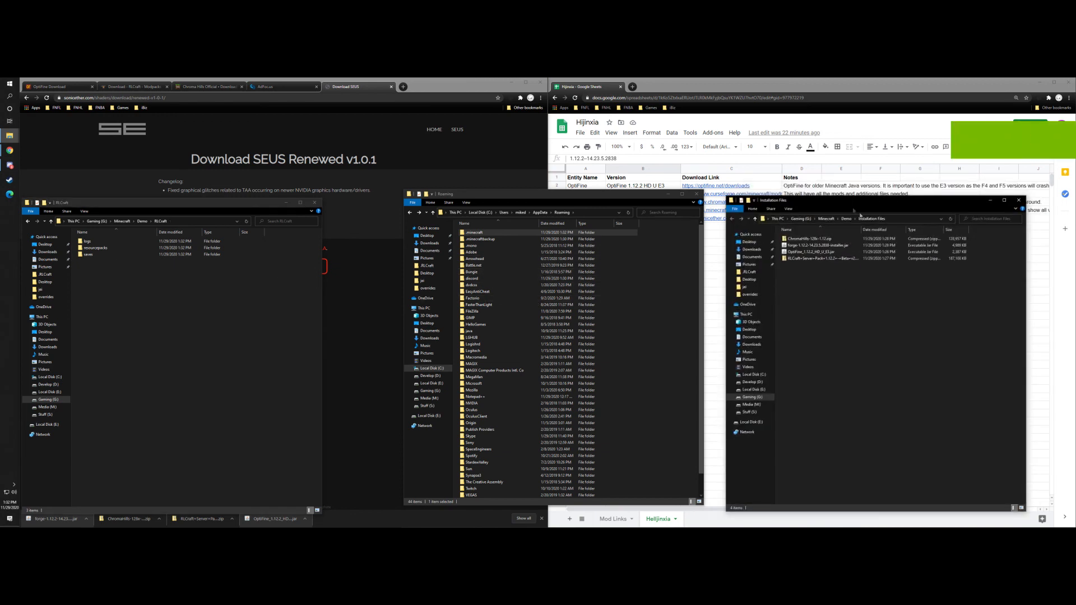
right_click(812, 258)
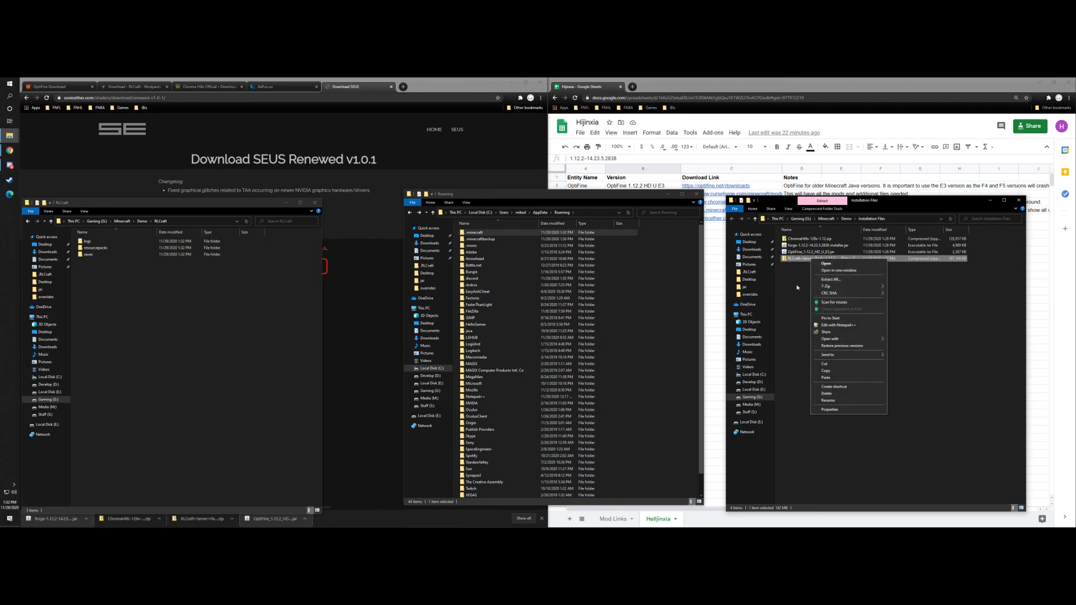
left_click(797, 287)
right_click(825, 262)
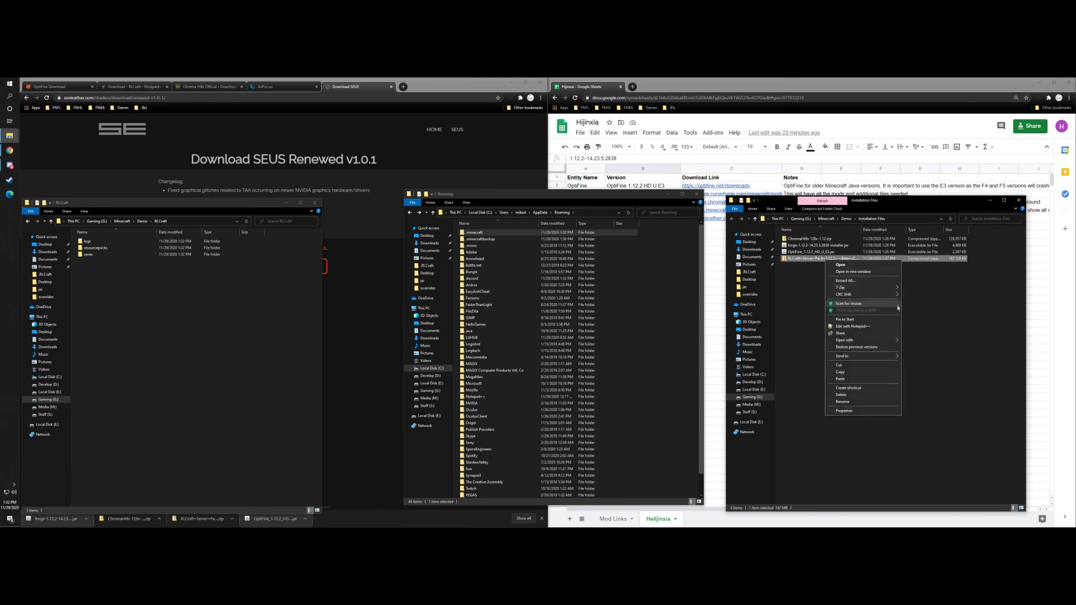
mouse_move(882, 287)
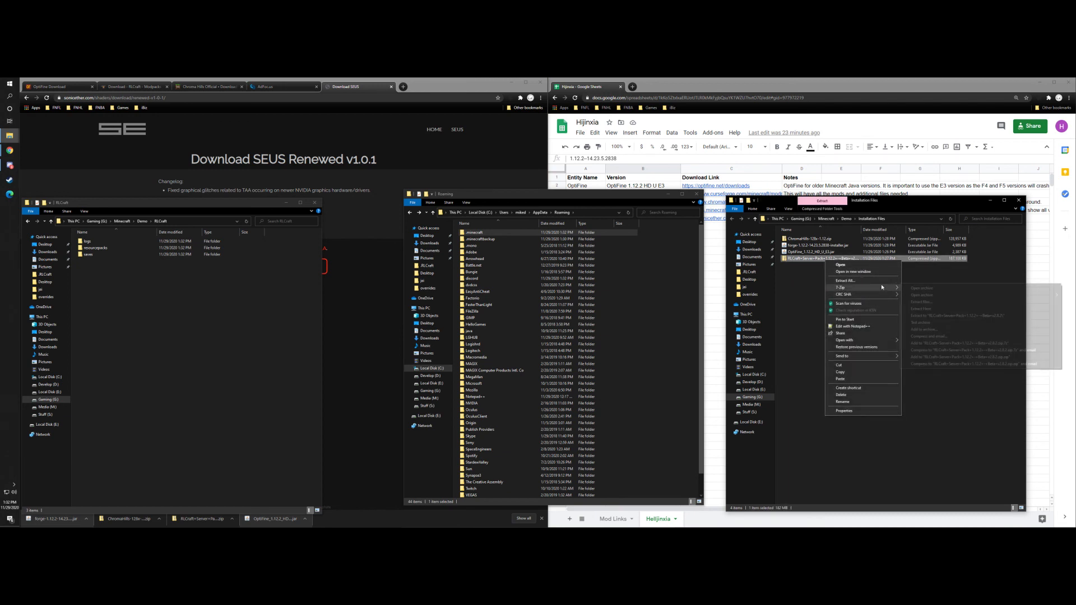
left_click(936, 316)
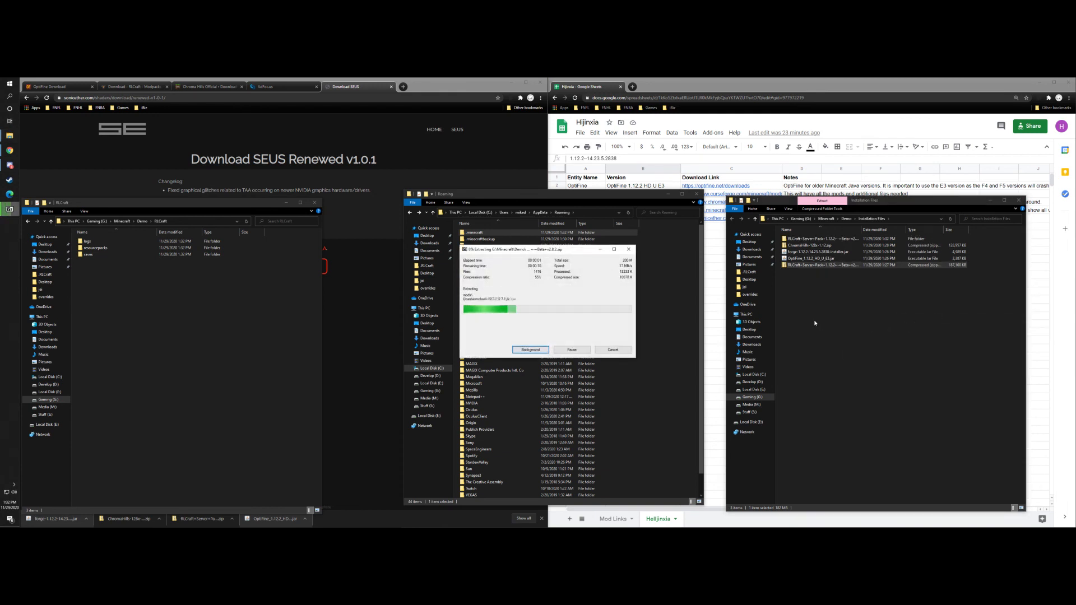
double_click(805, 239)
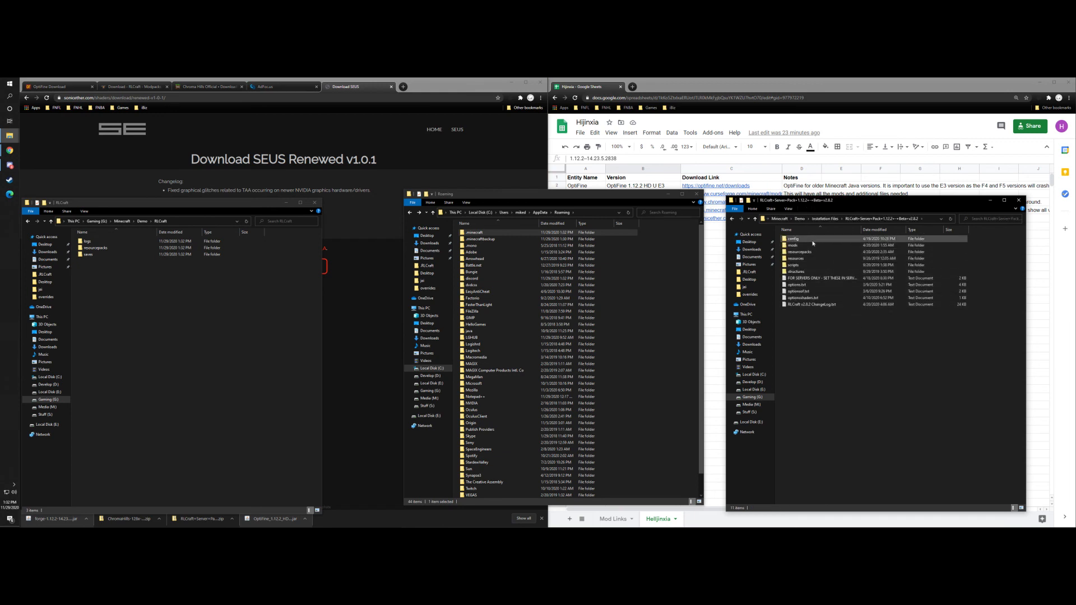
left_click(733, 220)
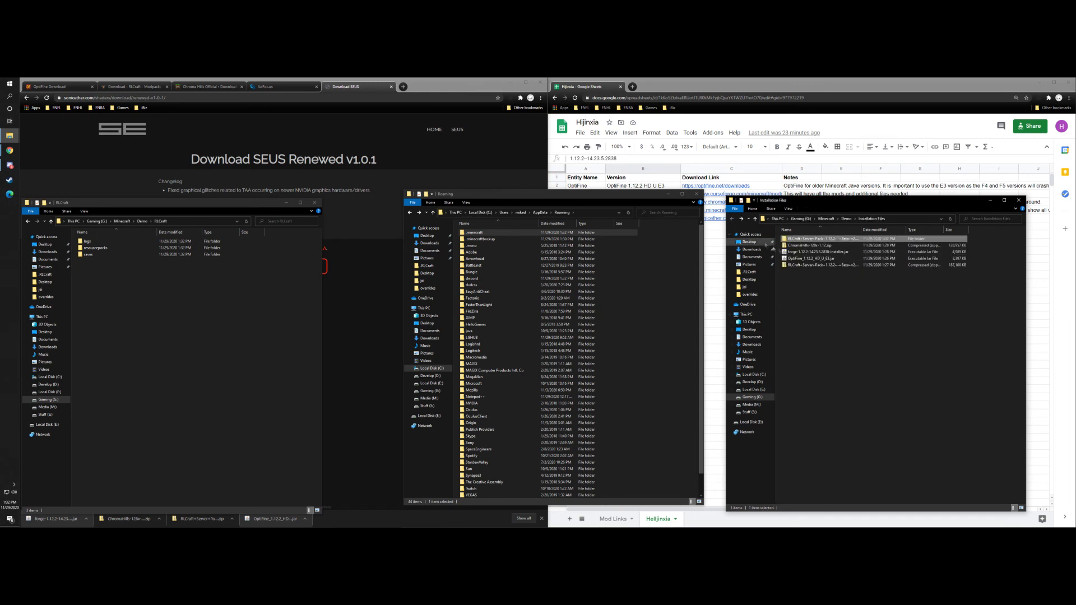
Step: Try to point the Forge 1.12.2-14.23.5.2838 client installer at the Minecraft\Demo\RLCraft folder on the Gaming (G:) drive, and exit the installer
left_click(814, 275)
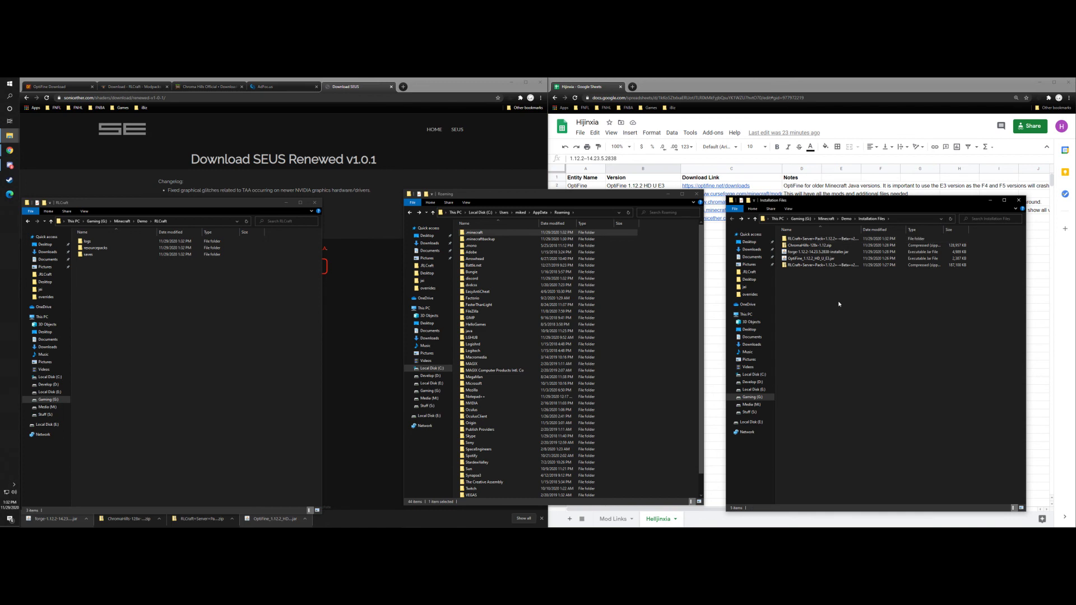
left_click(823, 254)
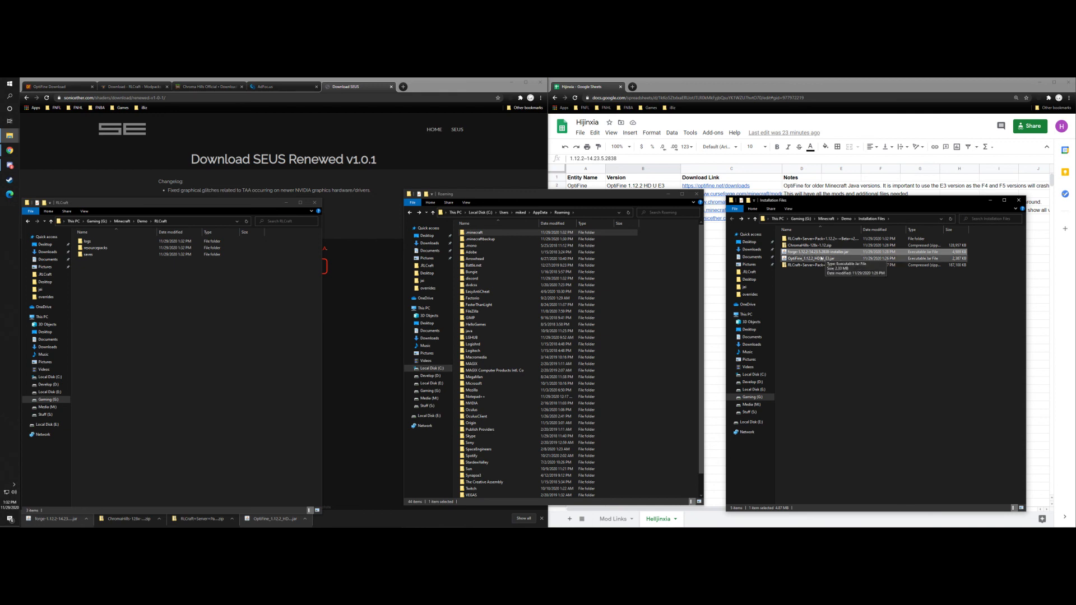
double_click(820, 254)
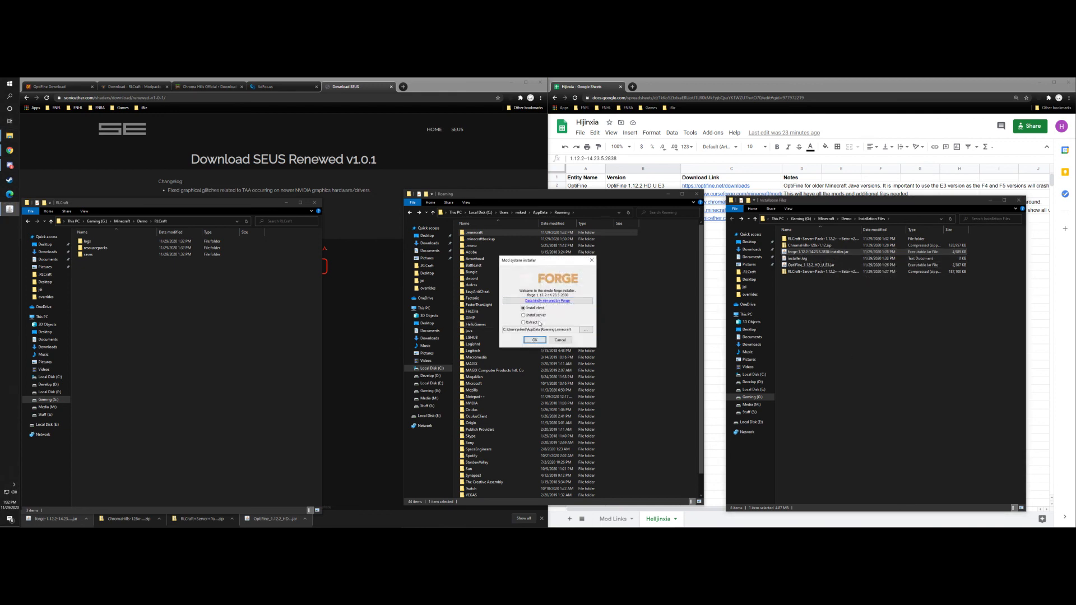
left_click(586, 331)
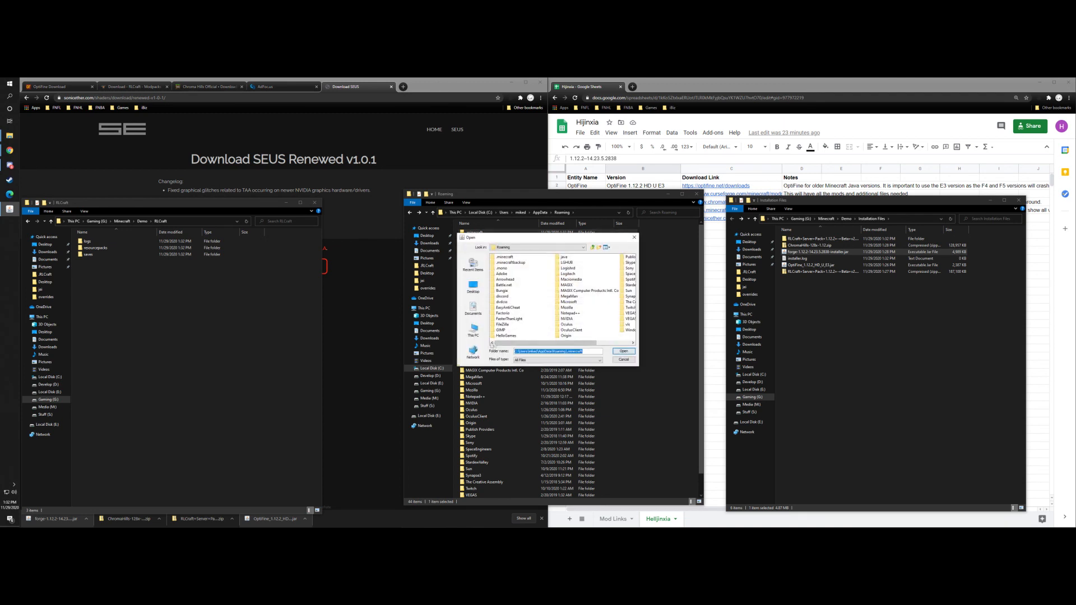
left_click(474, 331)
left_click(507, 313)
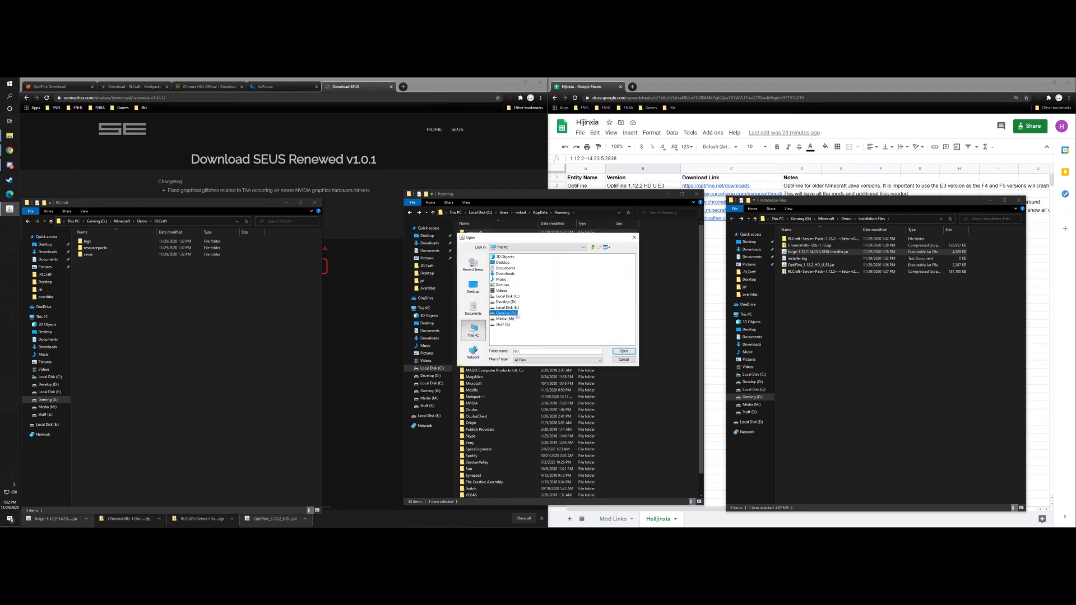
double_click(508, 314)
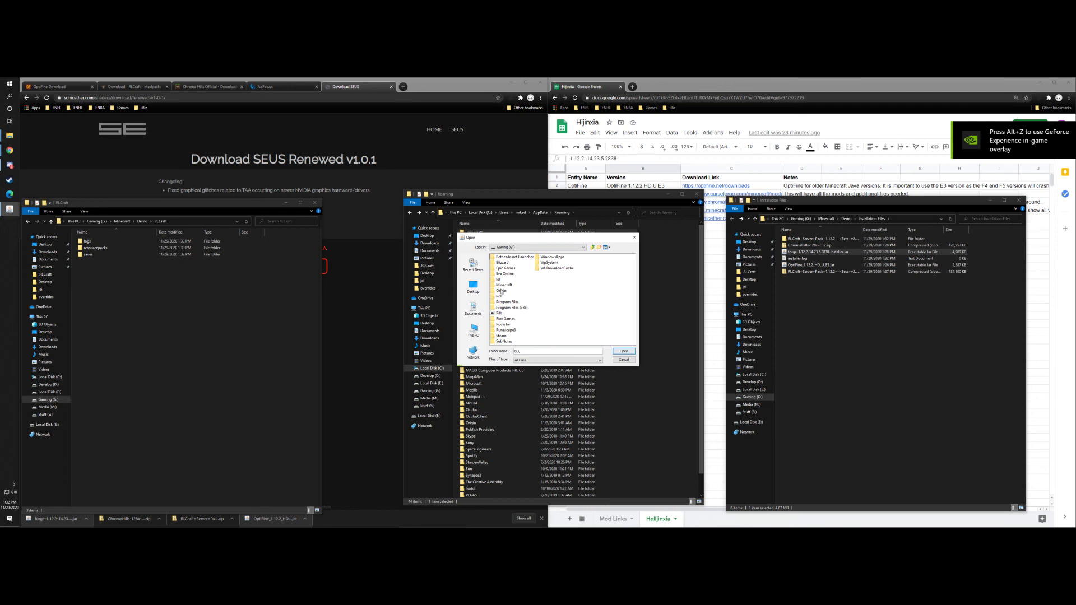
double_click(503, 286)
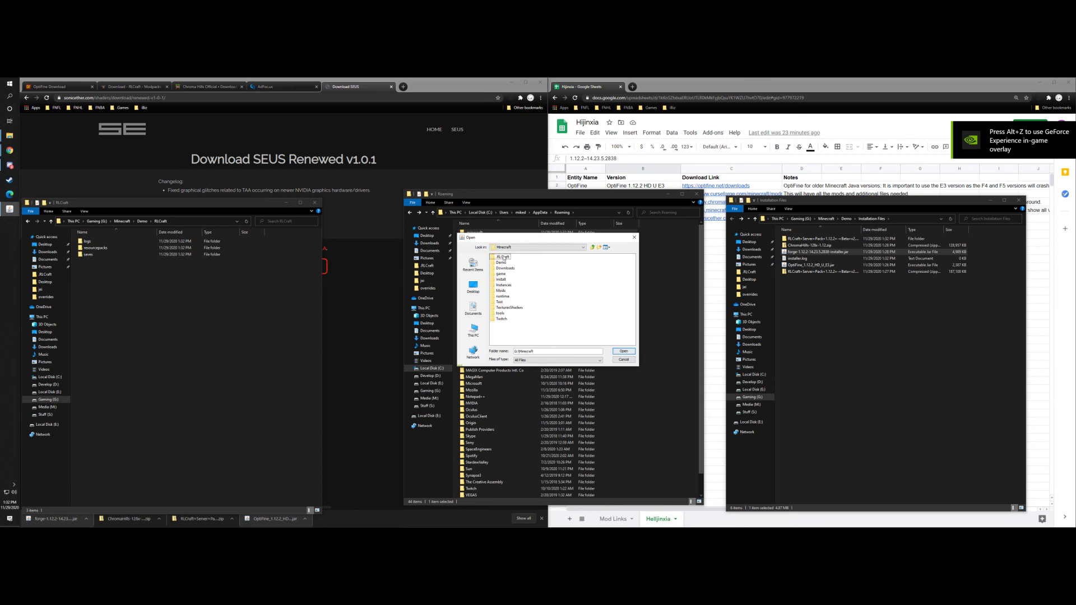
double_click(502, 262)
left_click(502, 264)
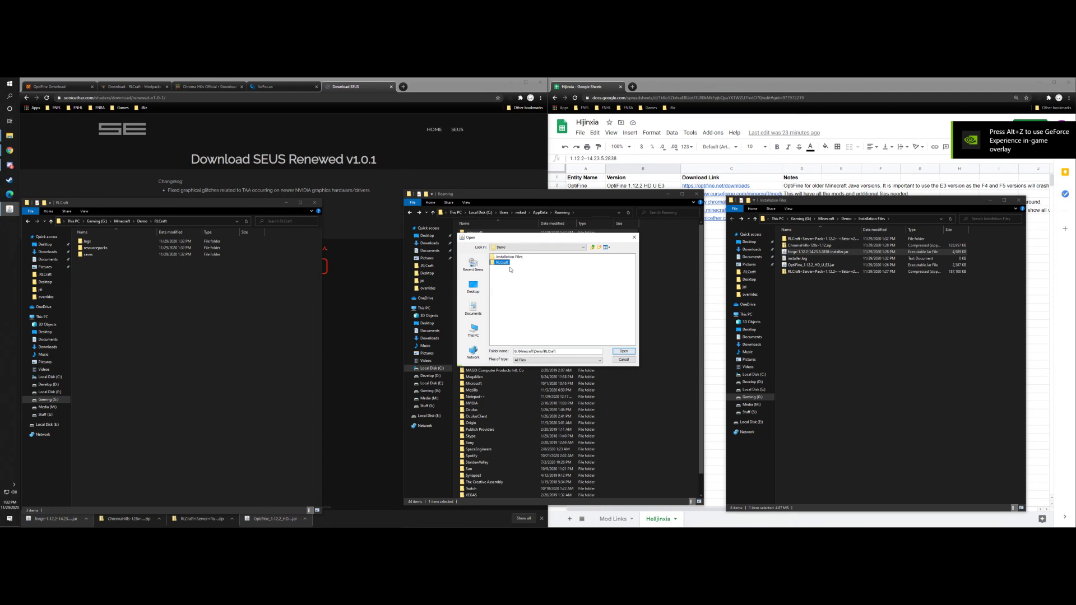
left_click(623, 354)
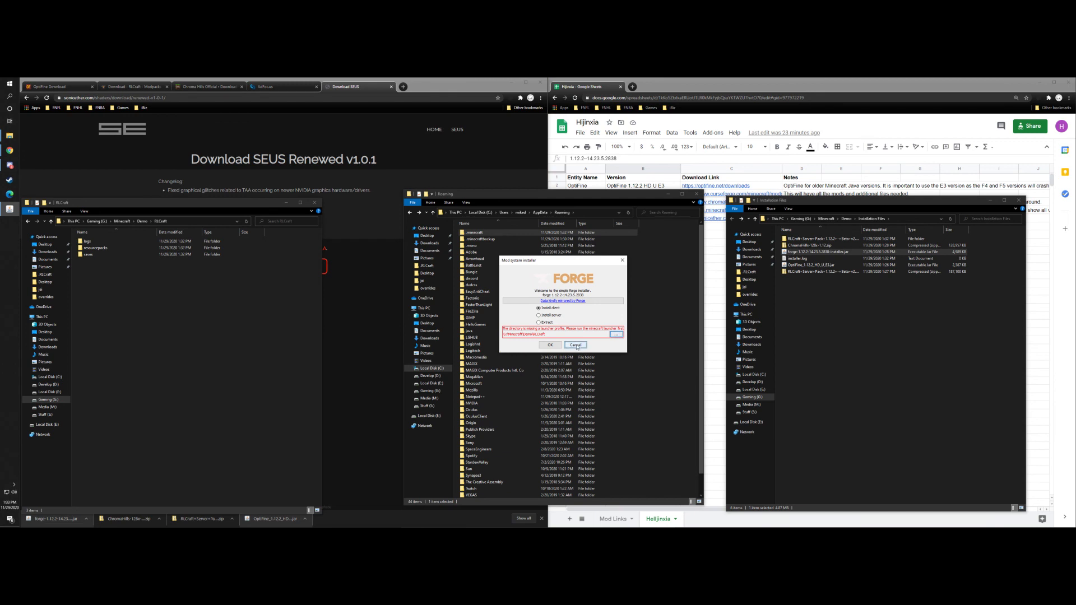
left_click(576, 345)
Step: Copy launcher_profiles.json from the .minecraft folder into the RLCraft folder
double_click(555, 232)
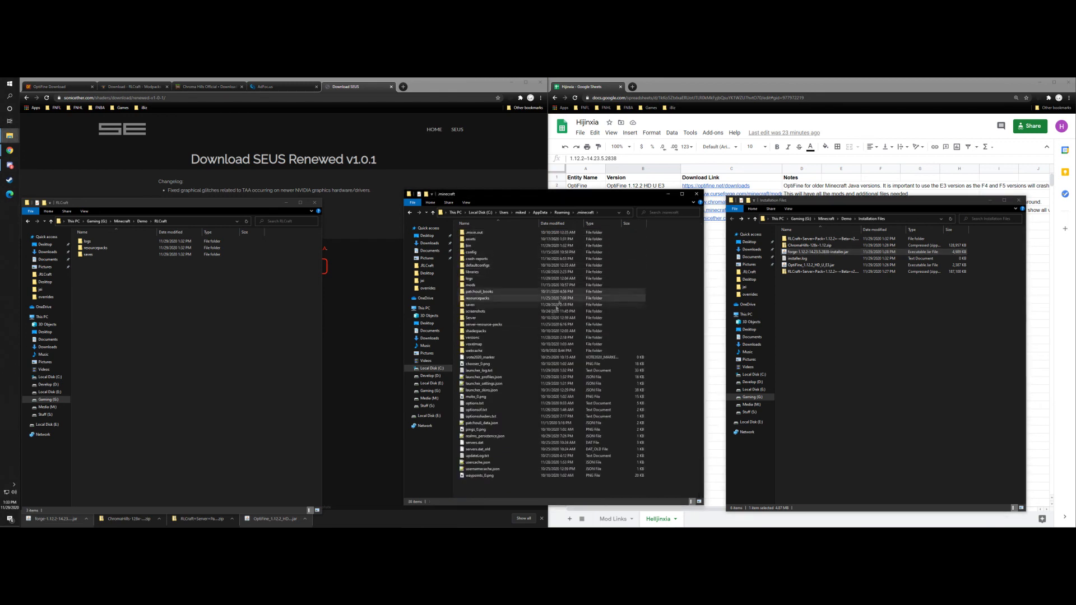
left_click(492, 382)
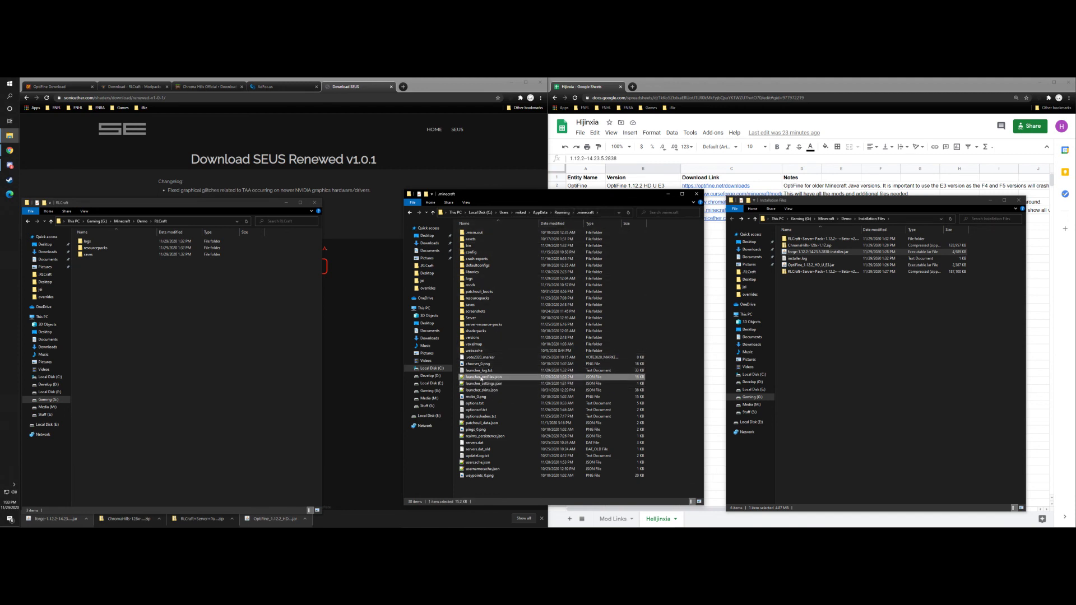
right_click(485, 379)
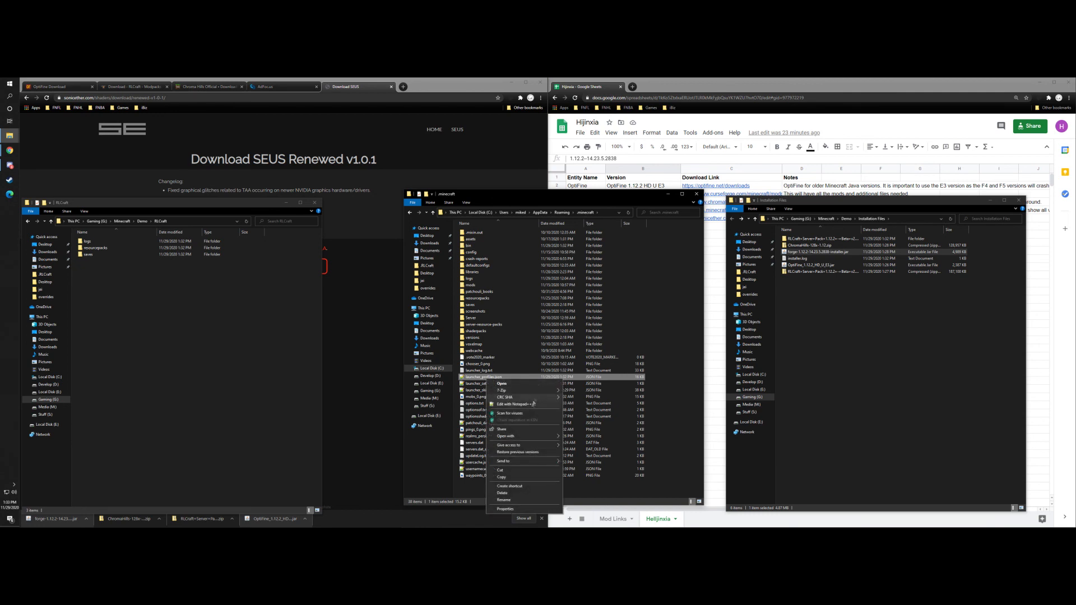
left_click(510, 477)
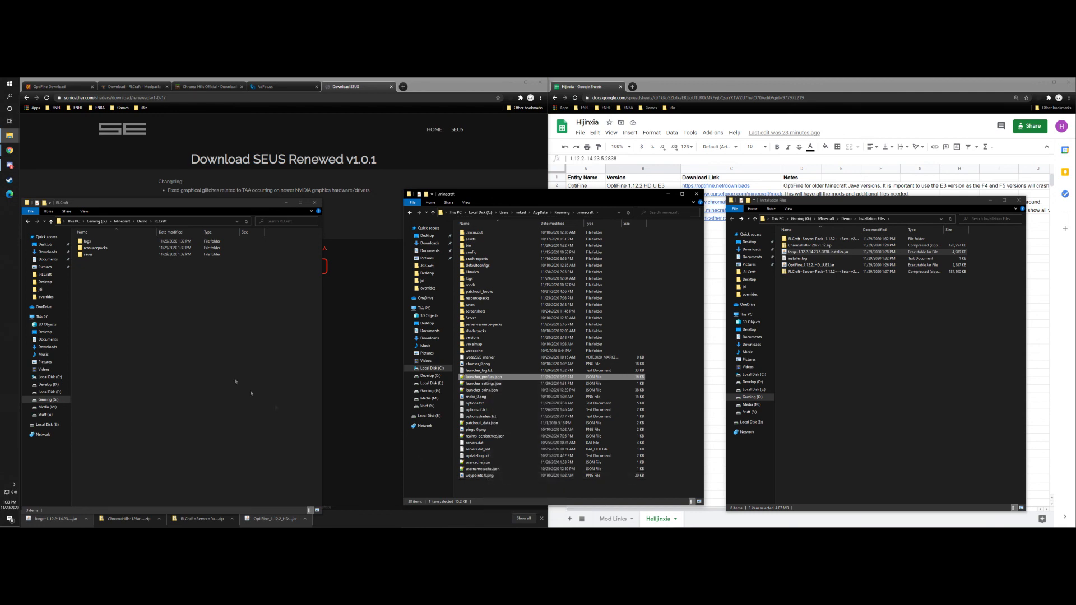
right_click(138, 299)
left_click(181, 341)
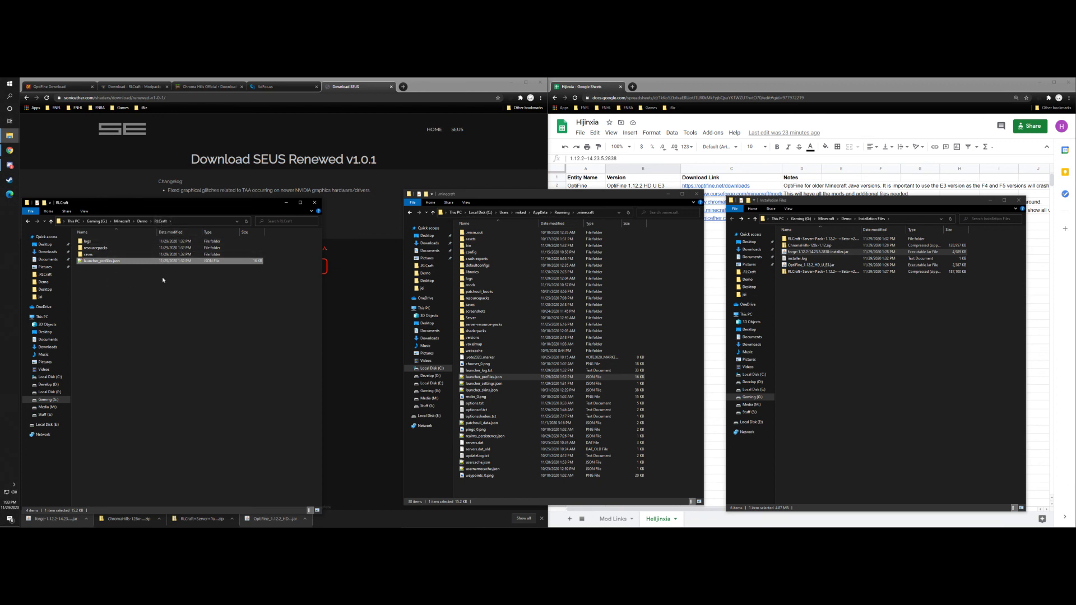
left_click(162, 280)
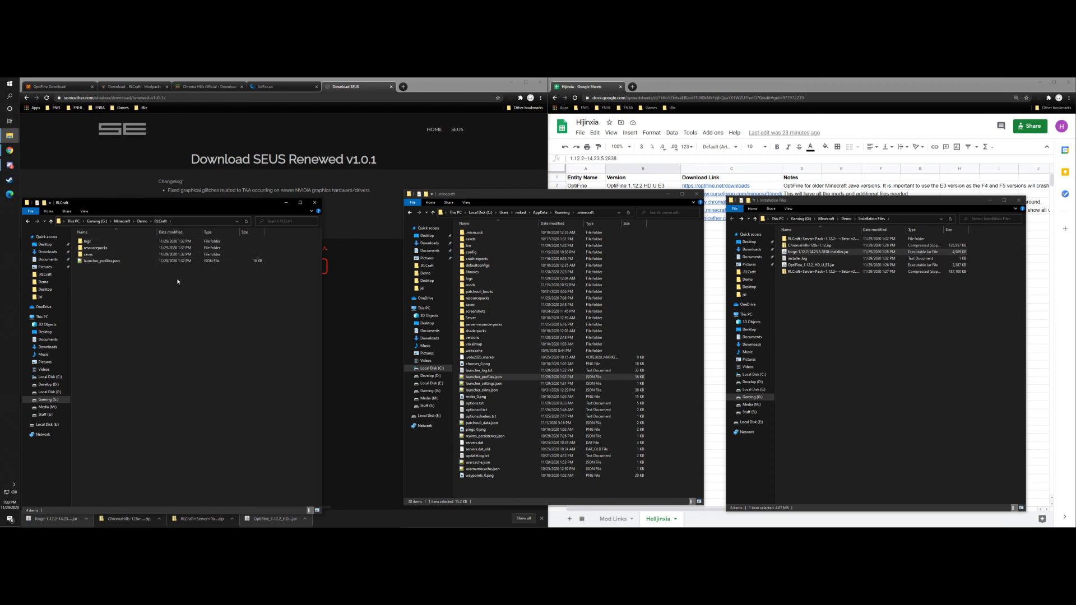
Step: Install the Forge 1.12.2-14.23.5.2838 client into the Minecraft\Demo\RLCraft folder on the Gaming (G:) drive
double_click(818, 252)
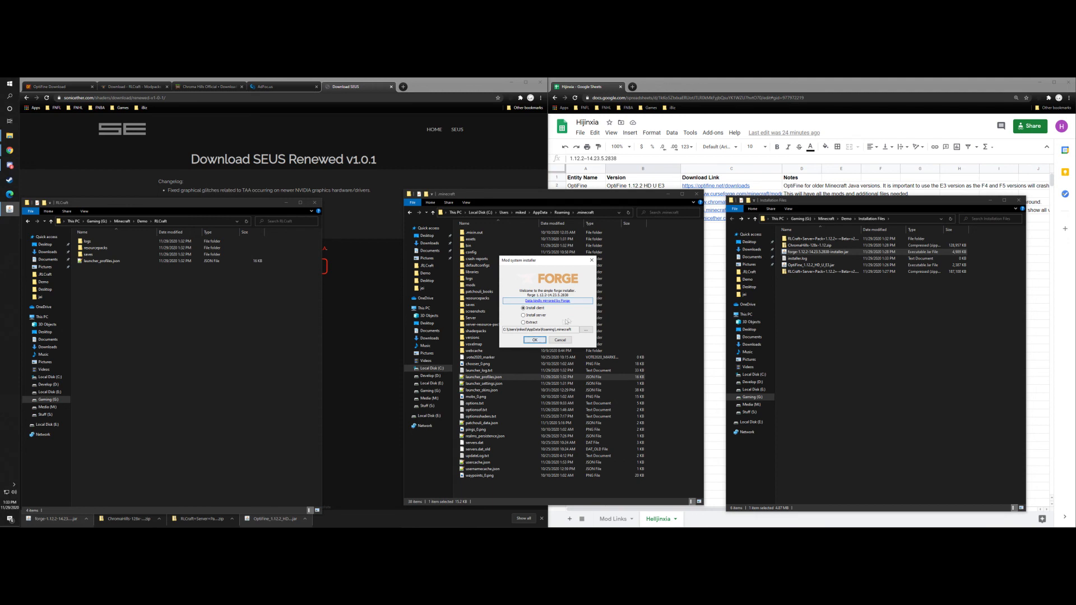
left_click(585, 329)
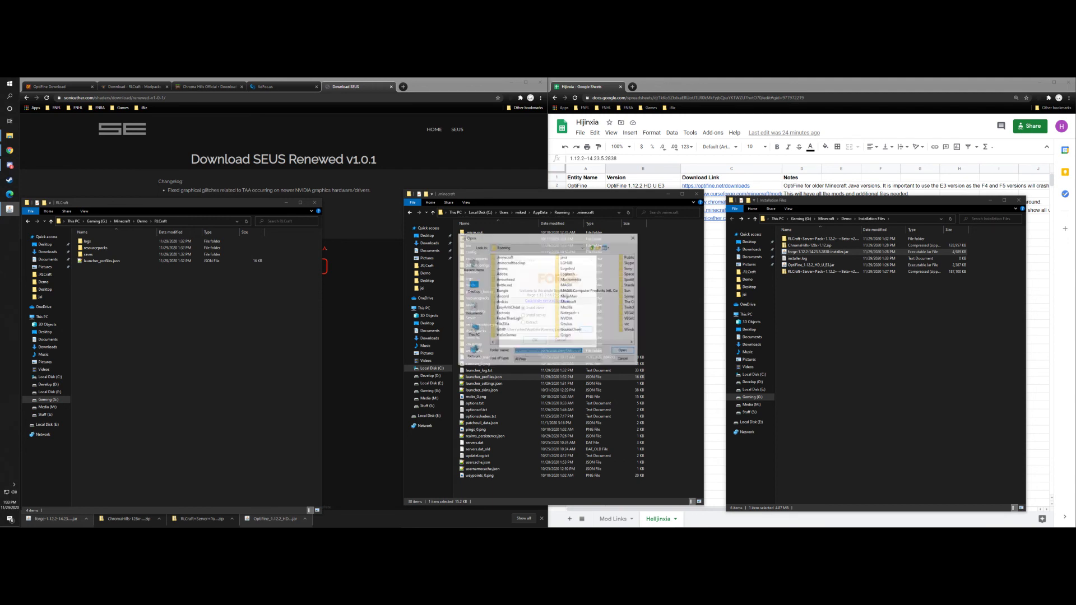
left_click(474, 328)
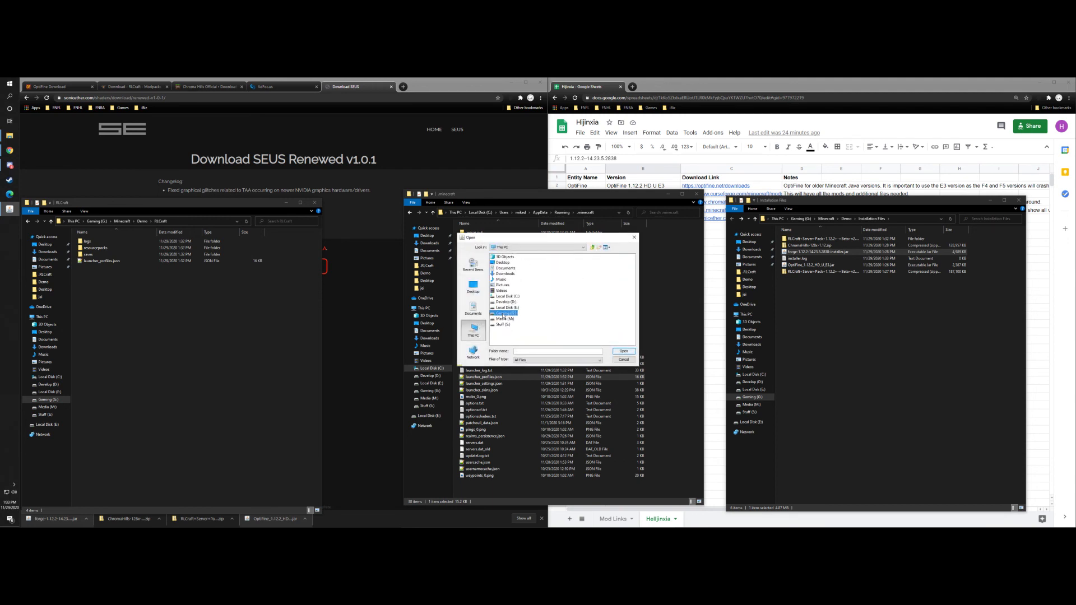
double_click(505, 312)
left_click(504, 285)
double_click(504, 285)
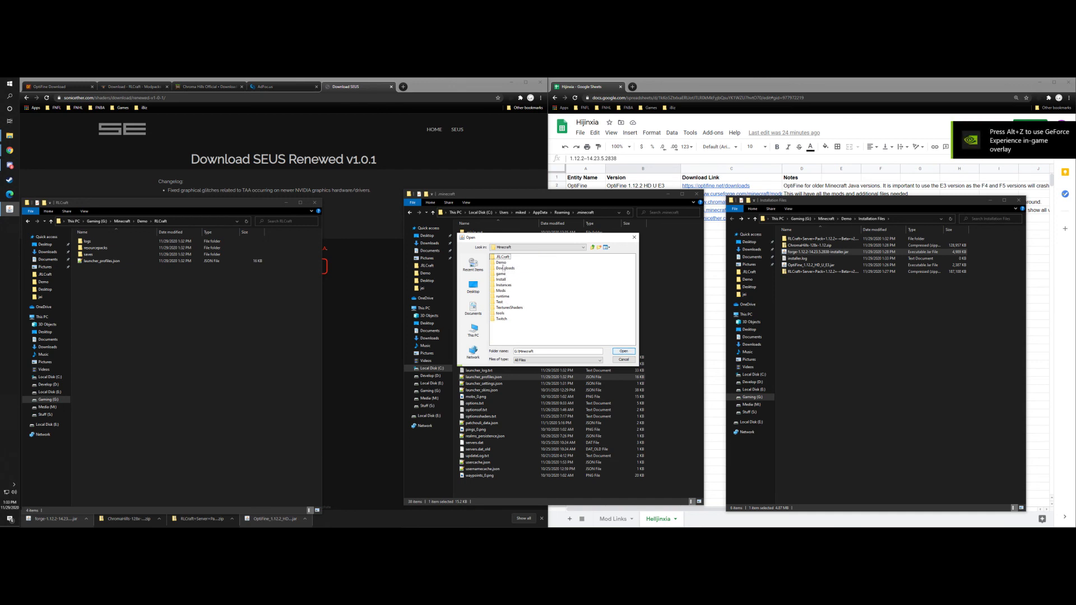
double_click(503, 263)
left_click(503, 263)
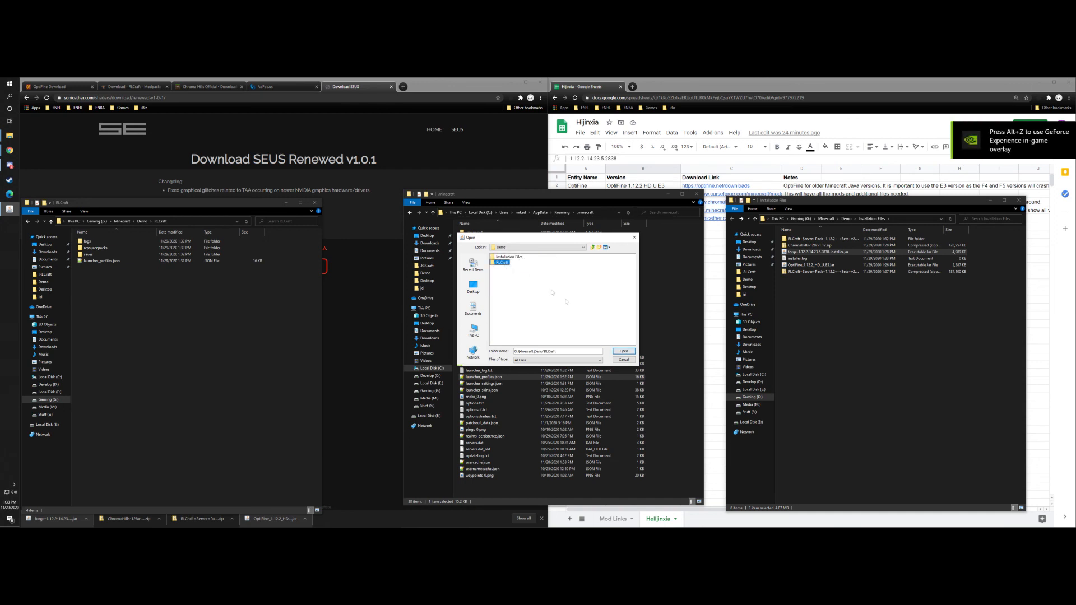
left_click(619, 349)
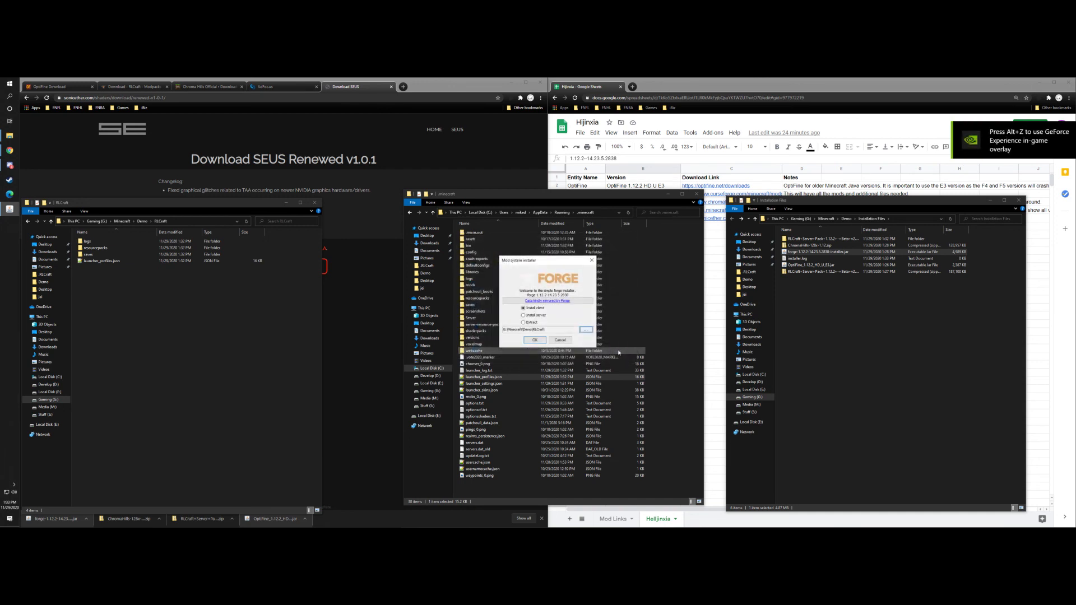
left_click(534, 341)
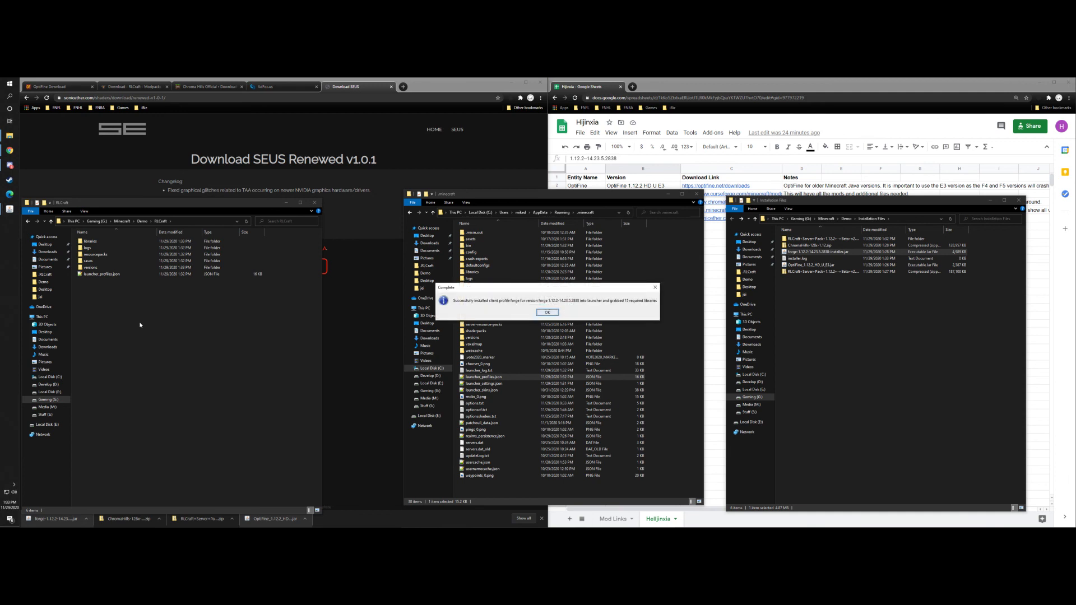
left_click(121, 303)
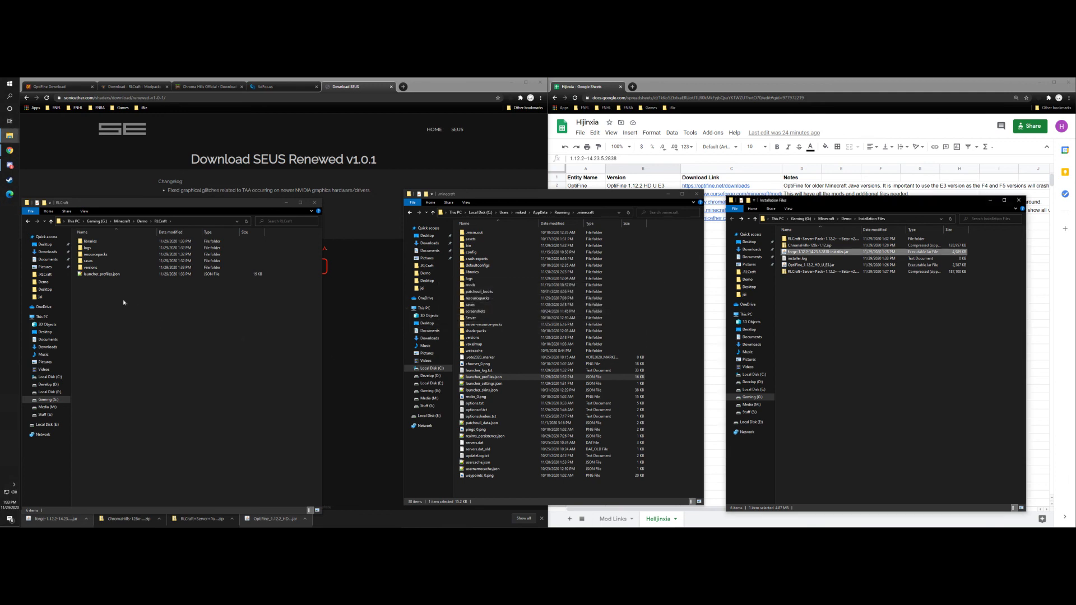
Step: Copy libraries, logs, saves, versions and launcher_profiles.json from the RLCraft folder into .minecraft, replacing the files with the same names
left_click(94, 243)
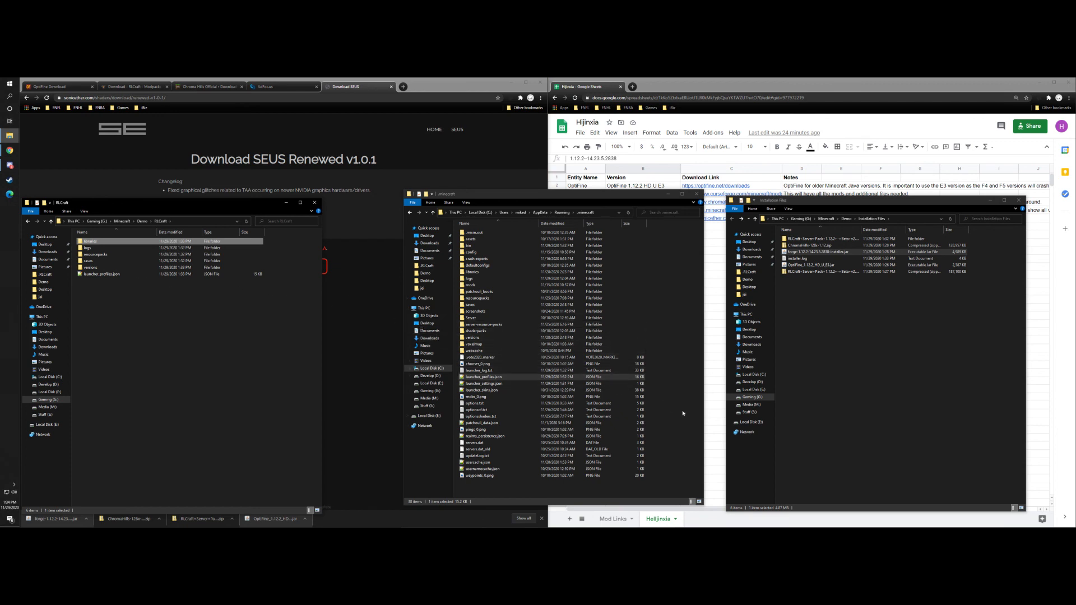
left_click(659, 419)
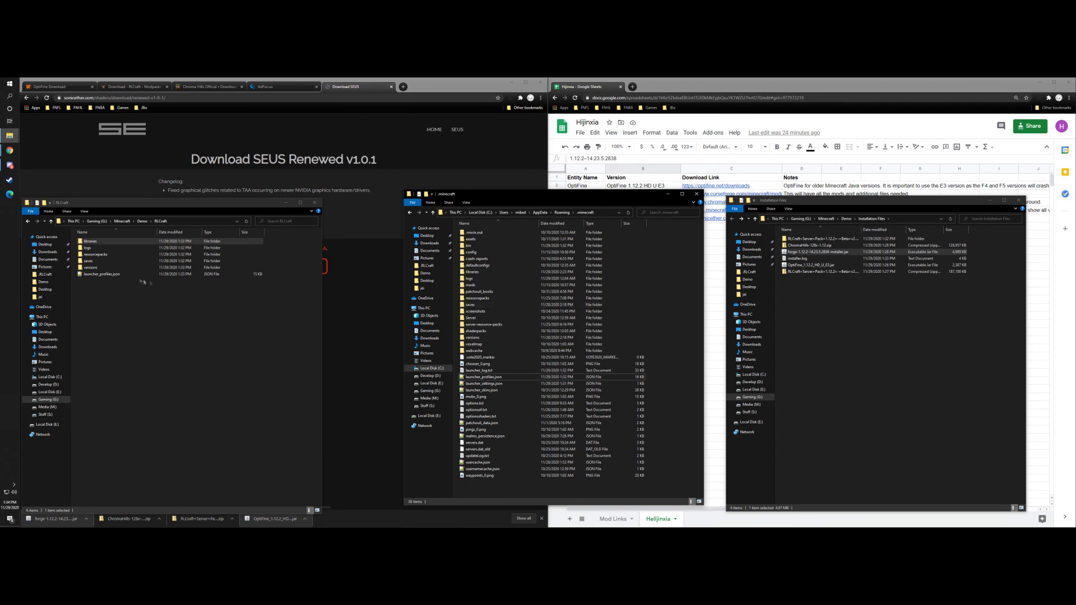
left_click(90, 248, "ctrl")
left_click(90, 261, "ctrl")
left_click(92, 267, "ctrl")
left_click(92, 274, "ctrl")
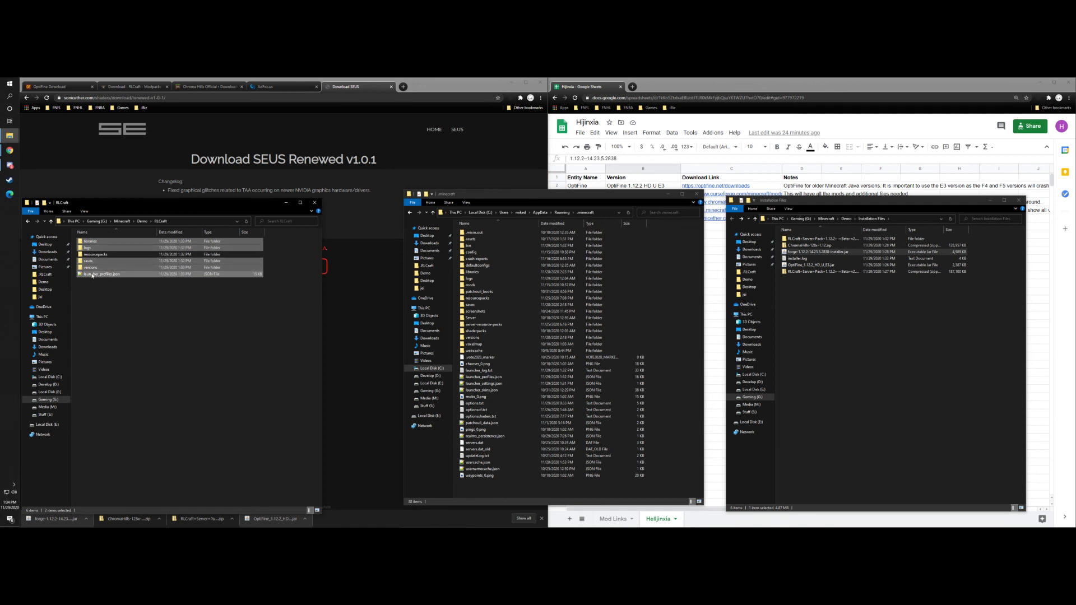
right_click(92, 275)
left_click(122, 341)
right_click(666, 393)
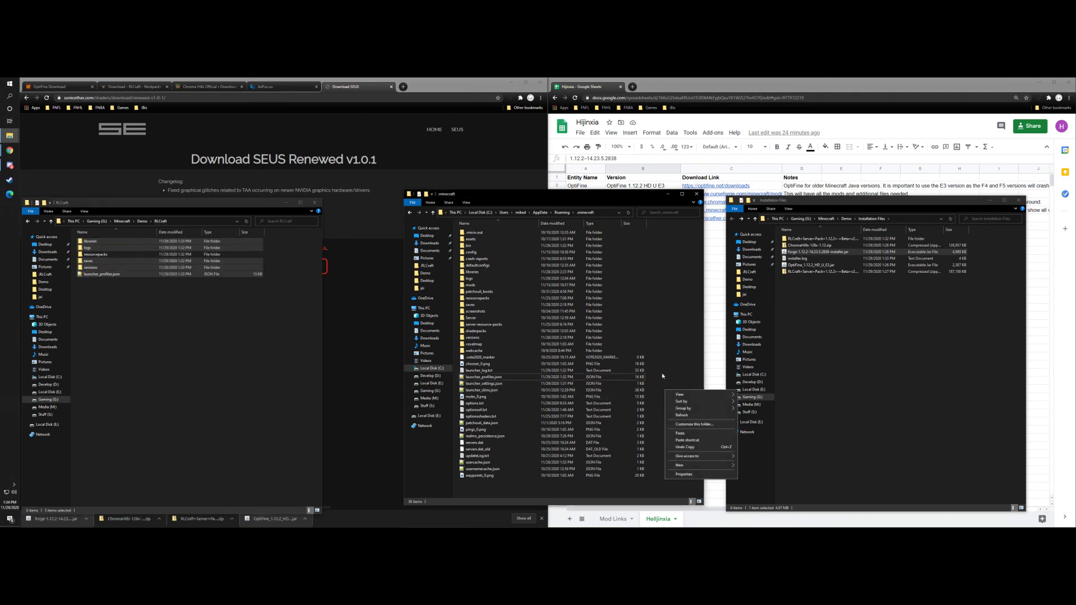
left_click(688, 434)
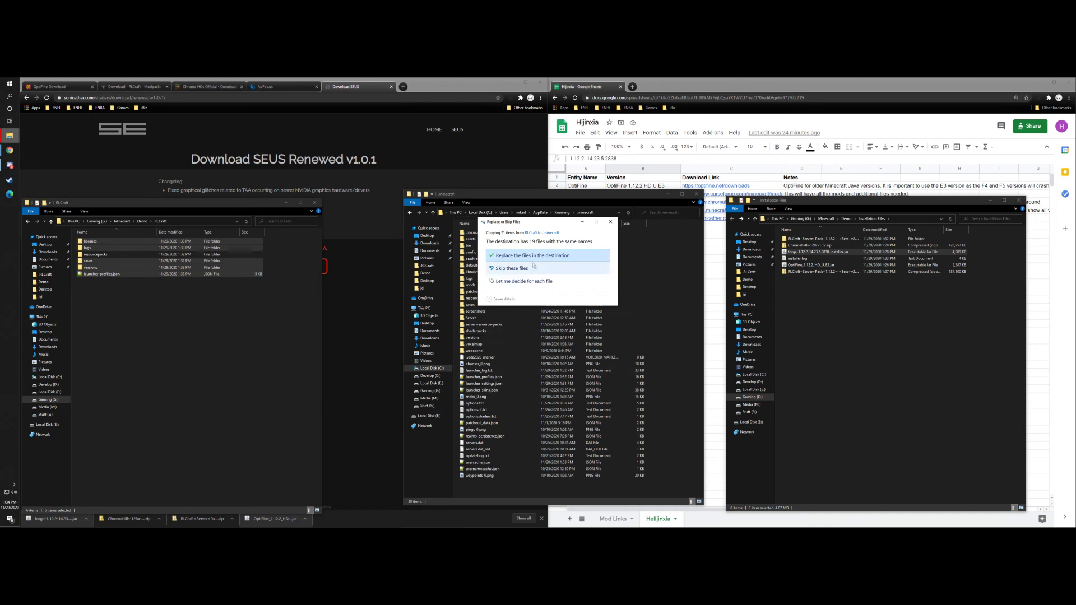
left_click(530, 257)
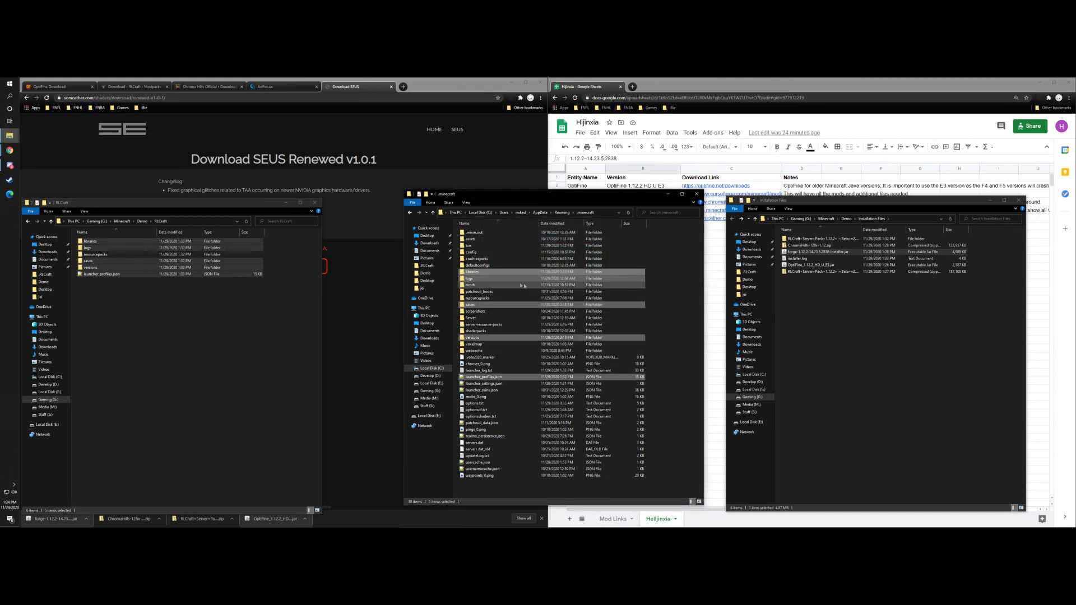
left_click(492, 273)
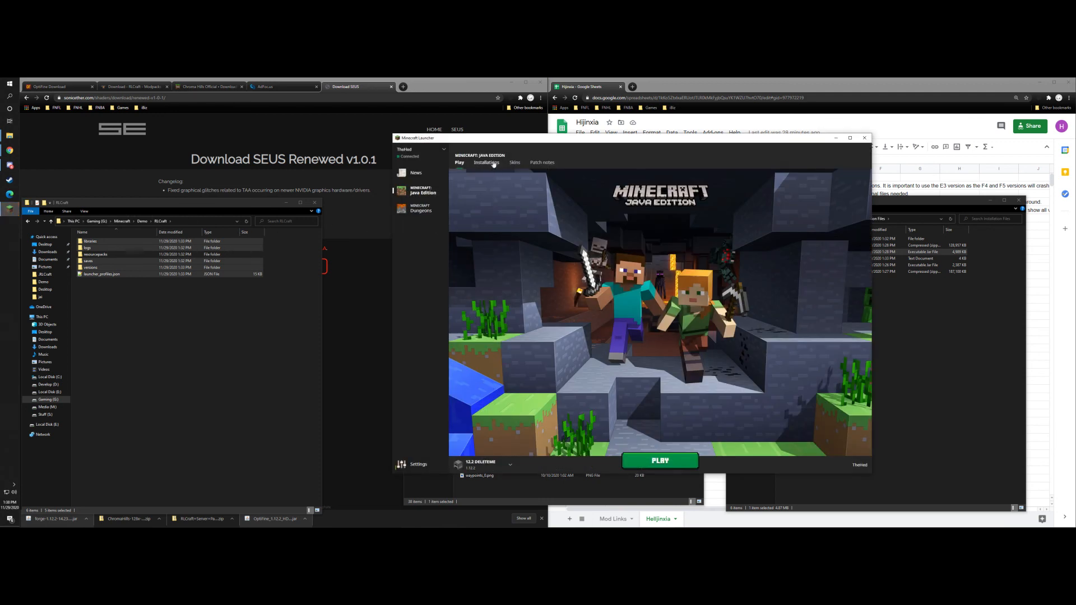
Step: Start a new launcher installation named RLCraft using version release 1.12.2-forge1.12.2-14.23.5.2838
left_click(487, 162)
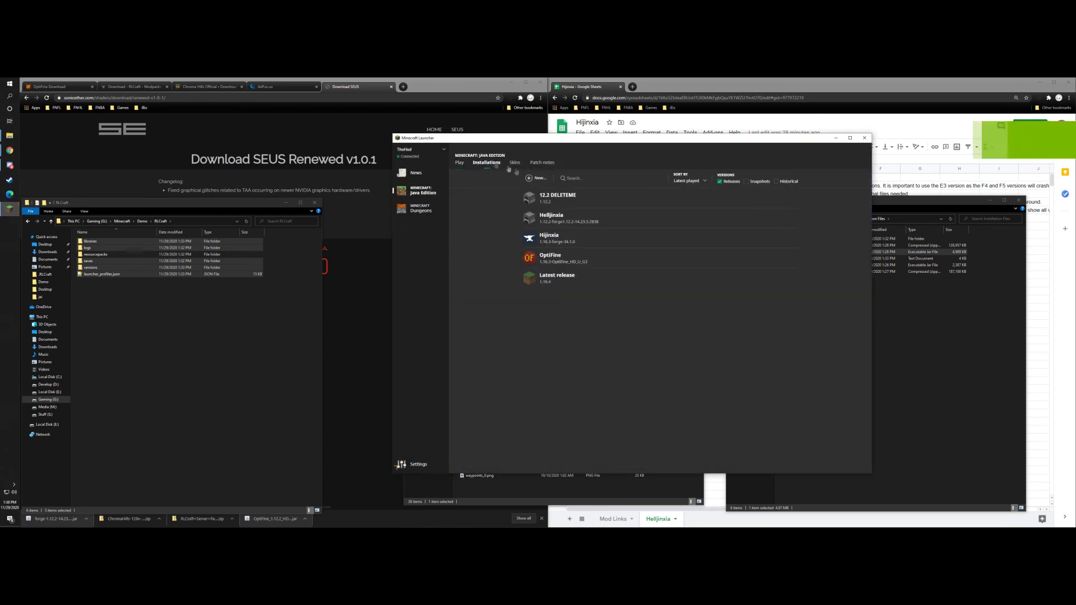
left_click(541, 179)
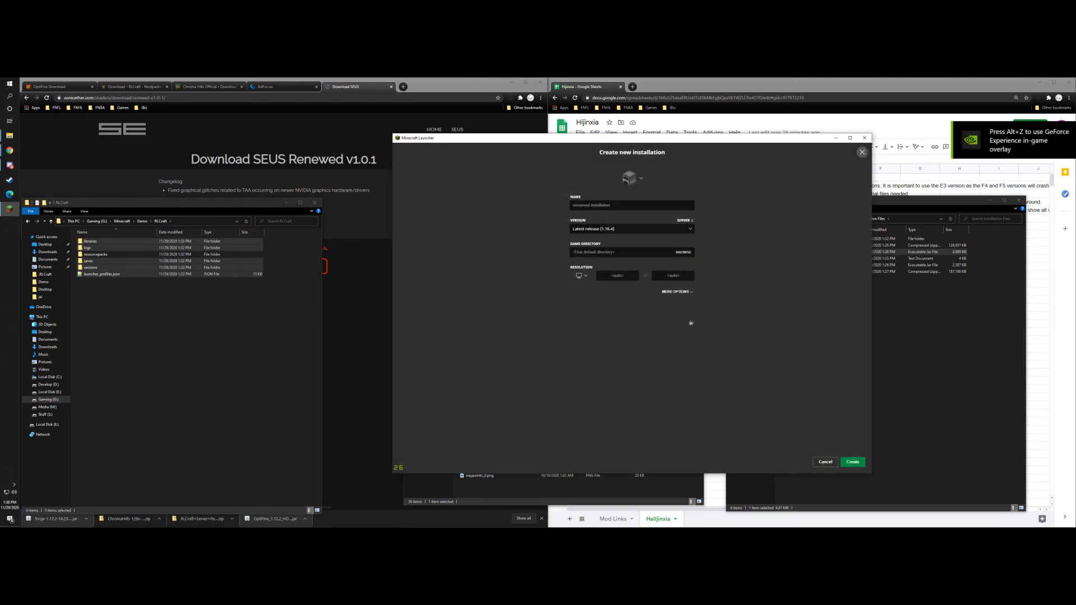
left_click(637, 226)
scroll(637, 291, "down", 5)
scroll(631, 297, "down", 10)
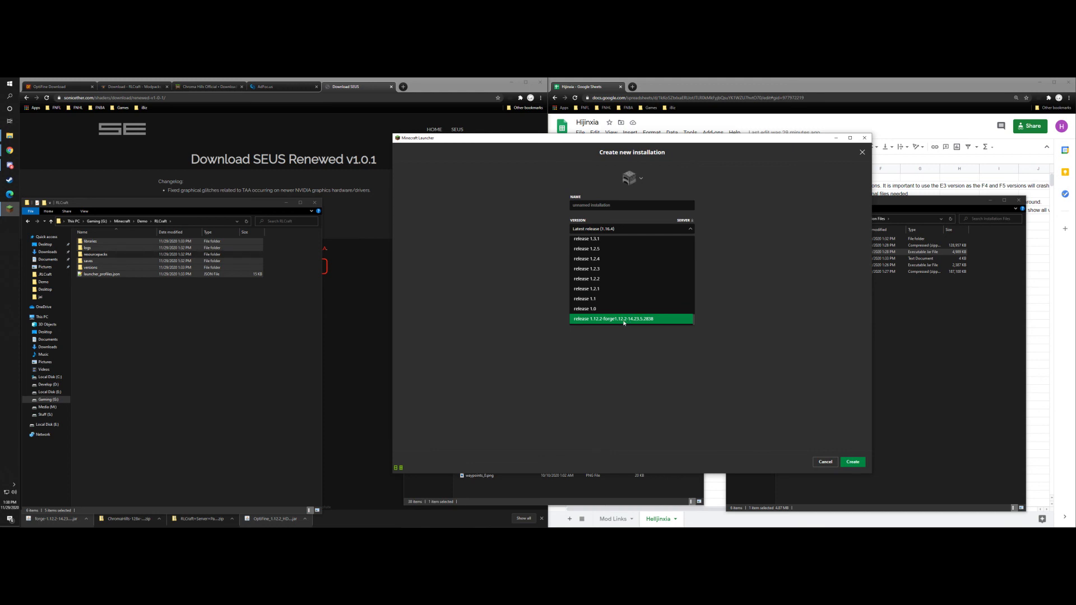
left_click(623, 319)
left_click(610, 207)
type("RLCraft")
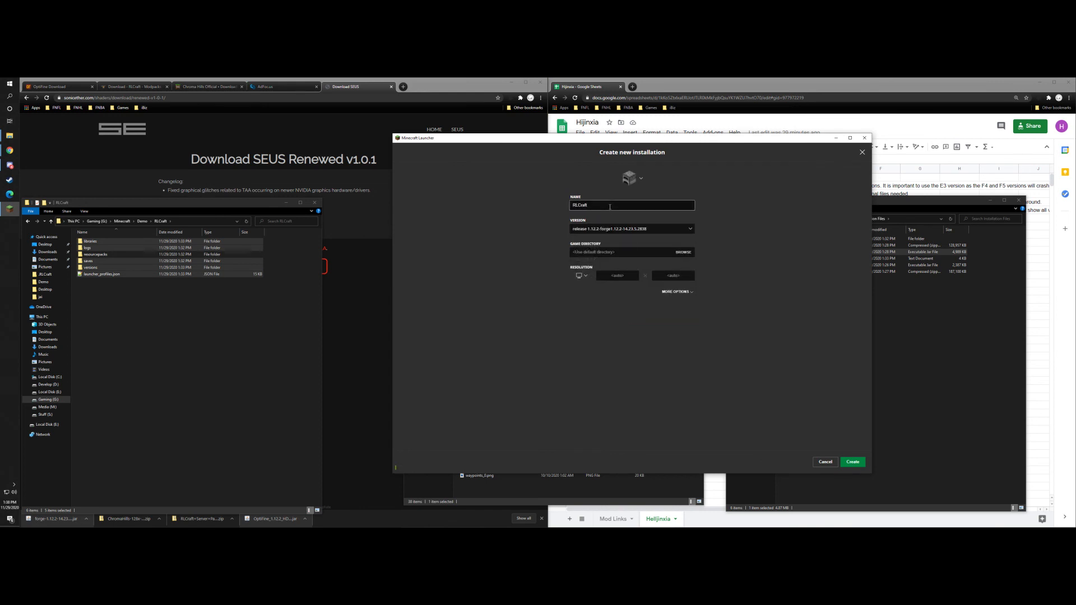
Step: Set the new installation's game directory to the Minecraft\Demo\RLCraft folder on the Gaming (G:) drive
left_click(683, 252)
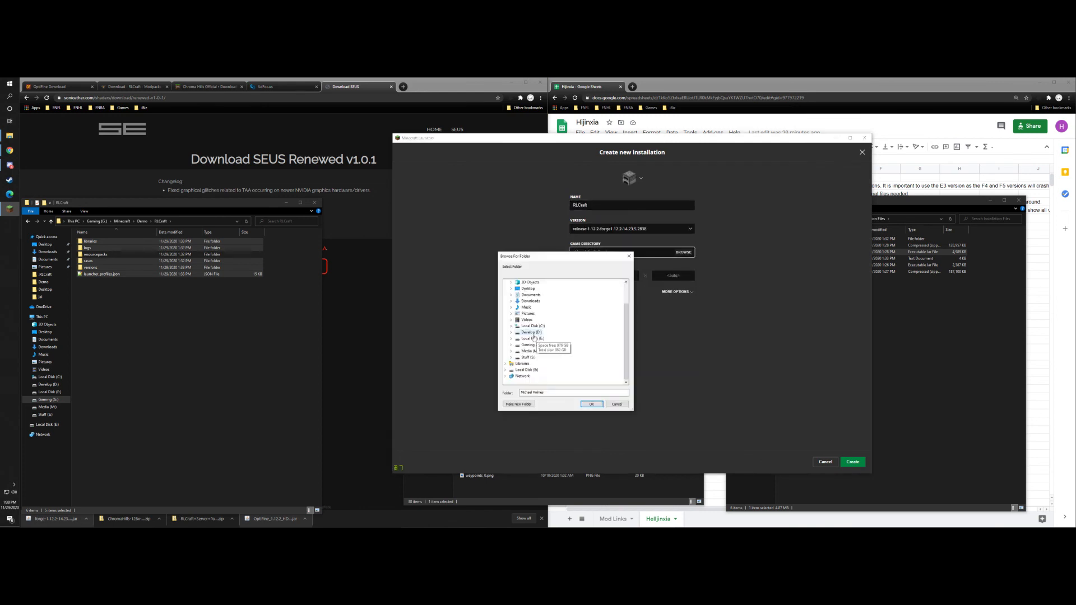
scroll(552, 328, "down", 3)
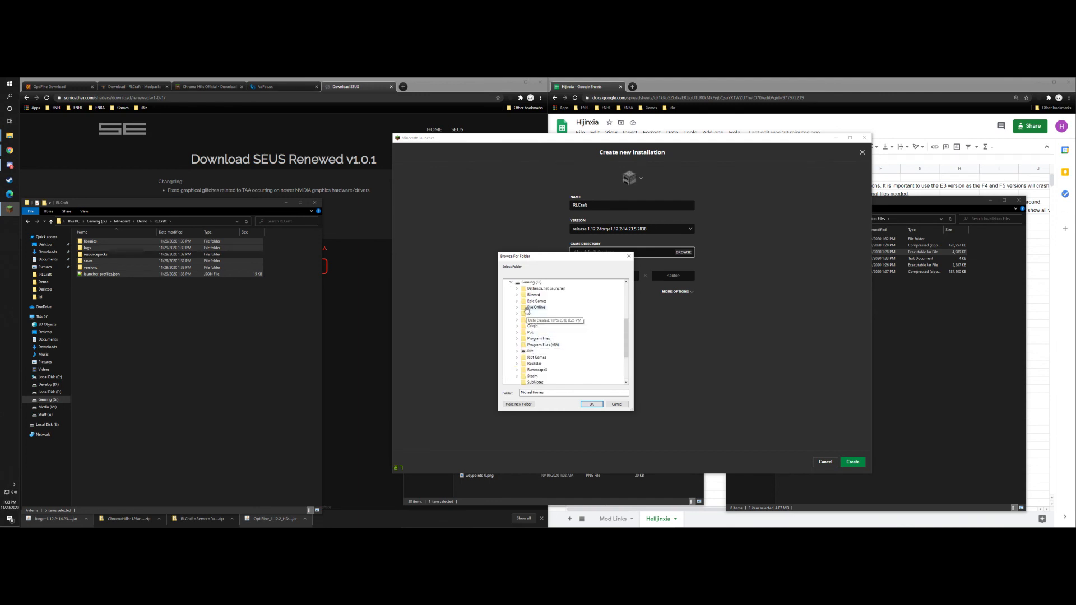
left_click(517, 320)
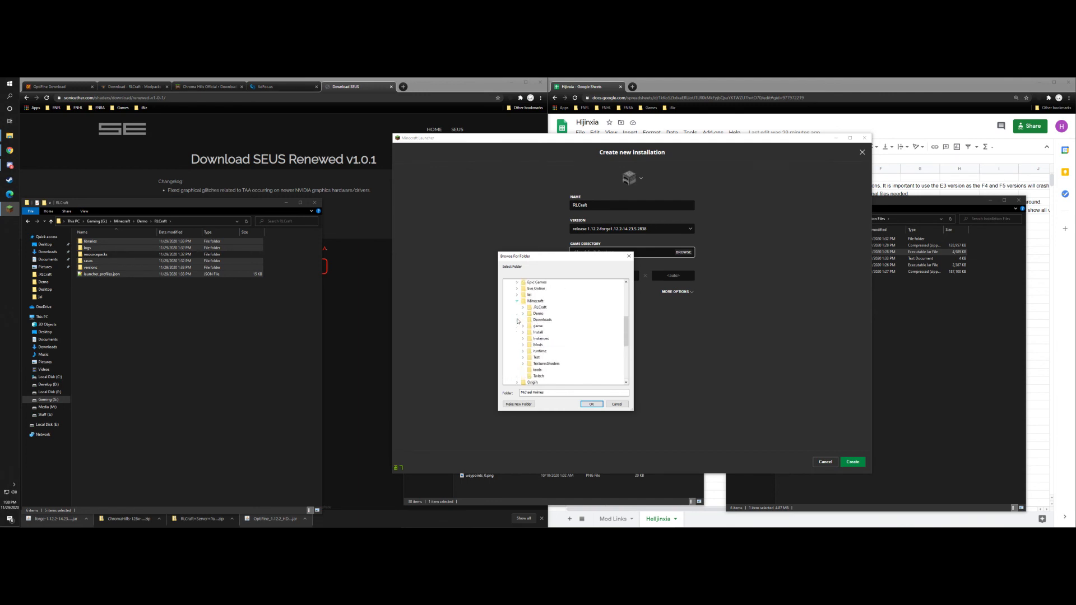
left_click(523, 314)
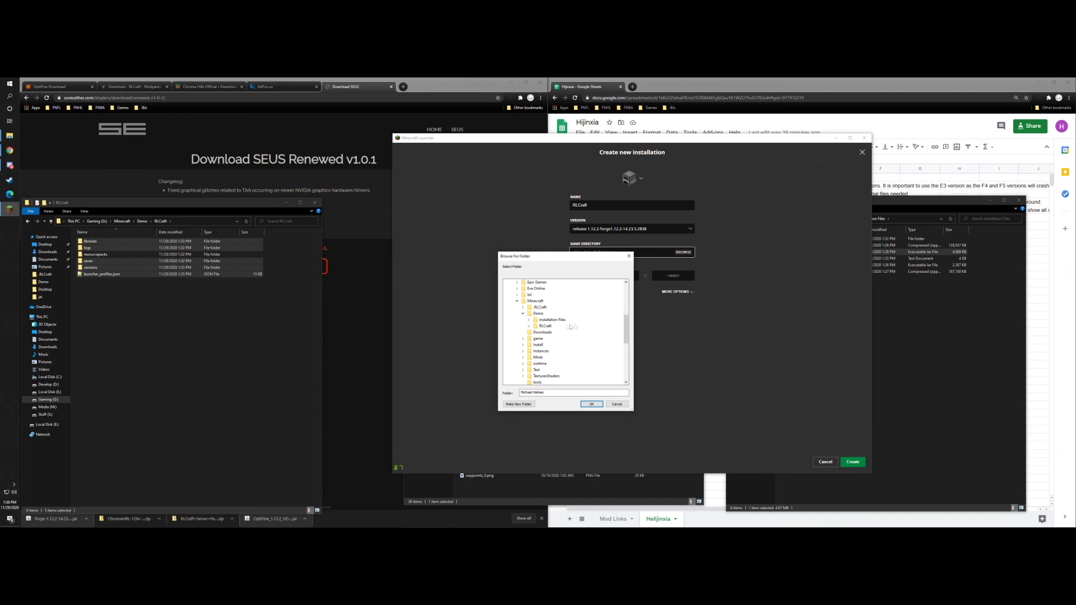
left_click(543, 326)
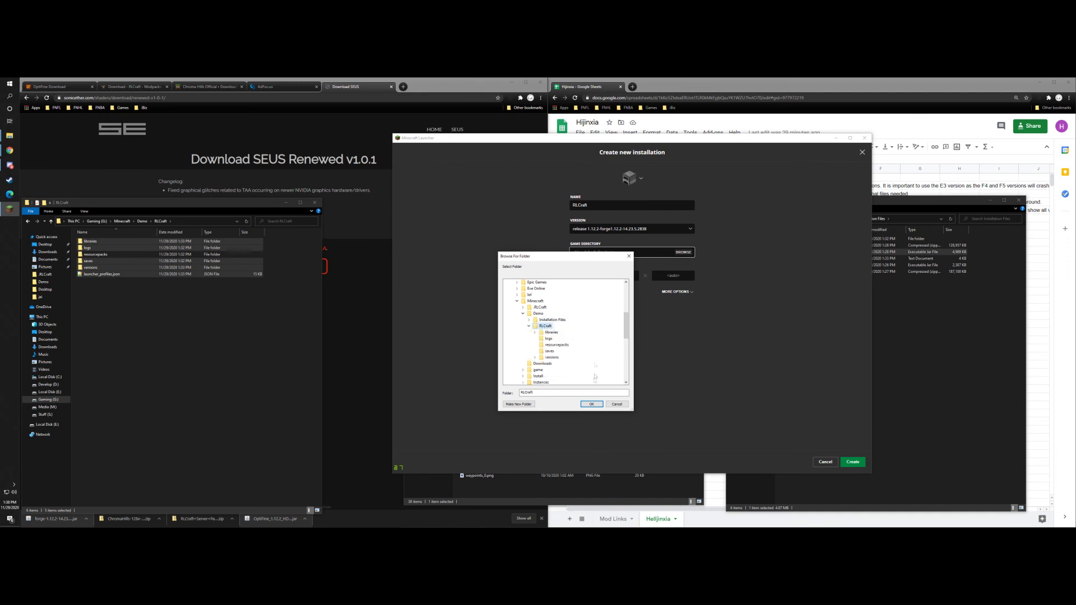
left_click(592, 405)
Step: Raise the maximum memory in the JVM arguments to 6 GB and create the RLCraft installation
left_click(677, 291)
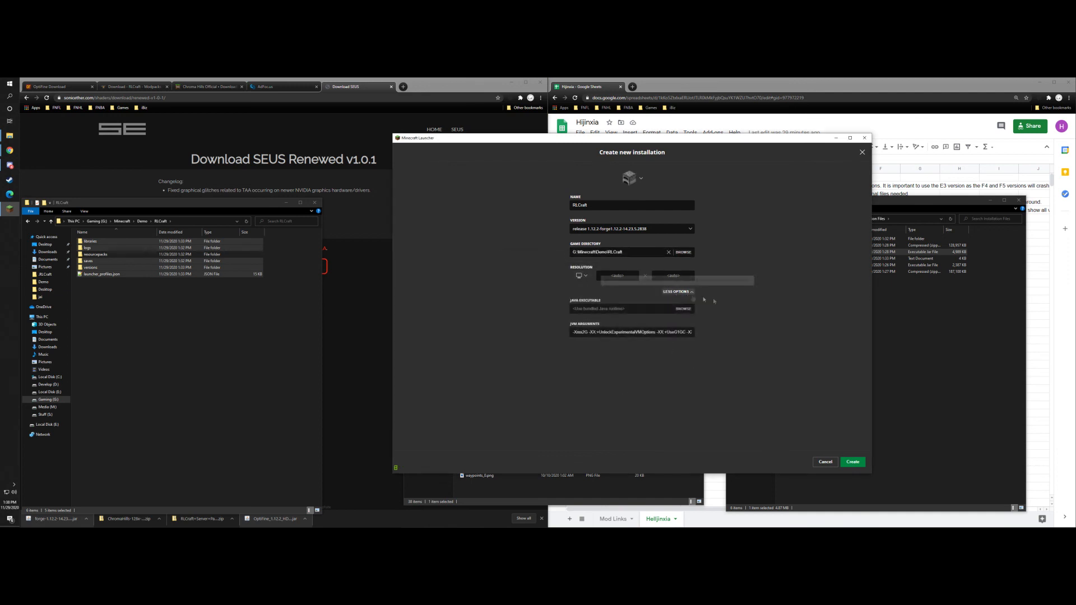
left_click(587, 333)
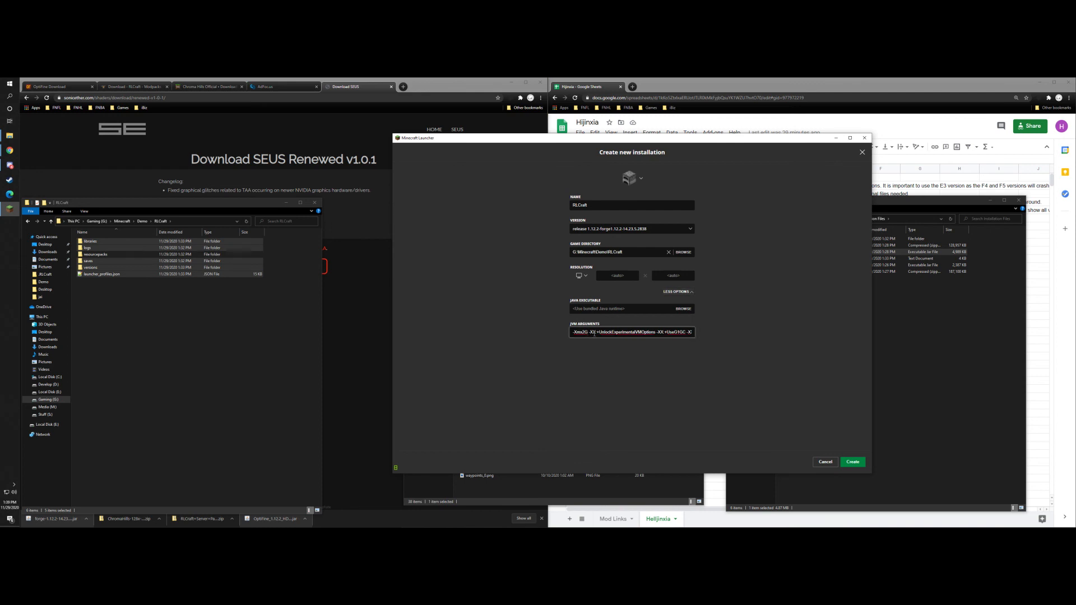
key("BackSpace")
type("6")
left_click(855, 463)
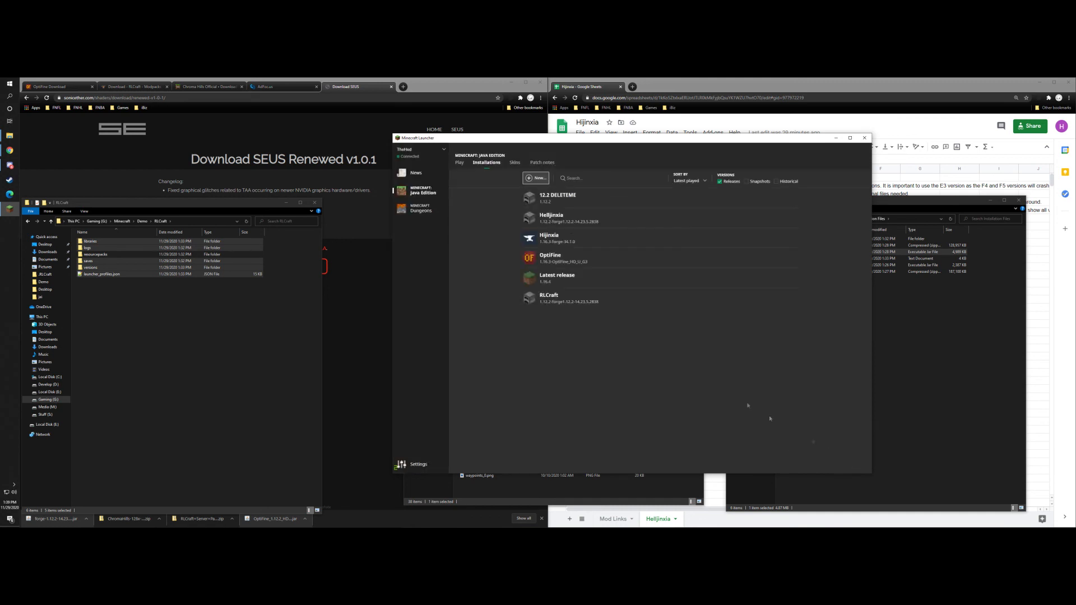
Step: Run the RLCraft installation once up to the main menu and quit the game
mouse_move(608, 303)
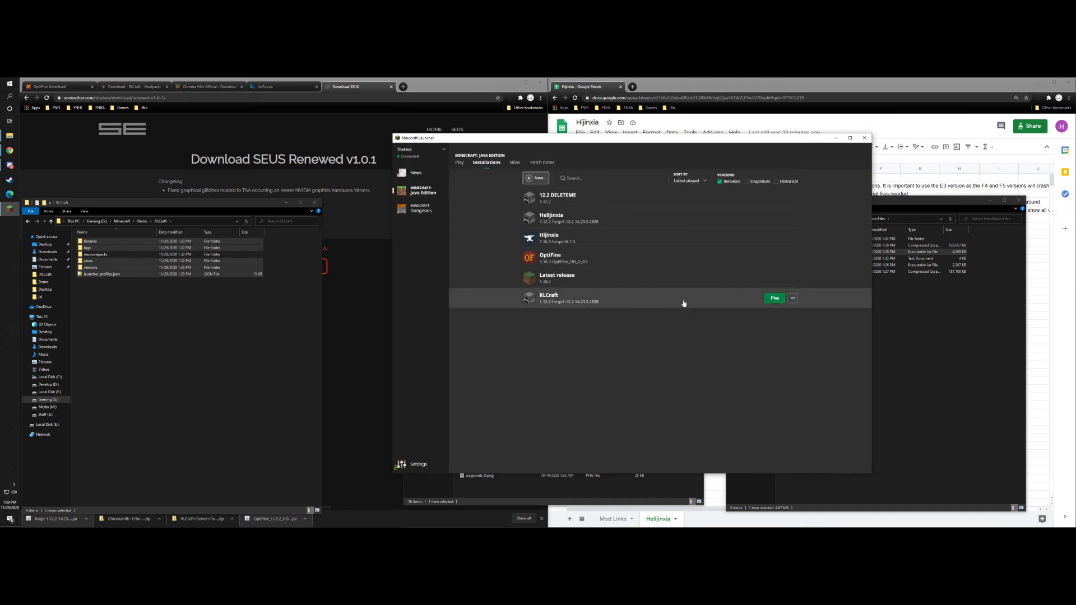
left_click(775, 299)
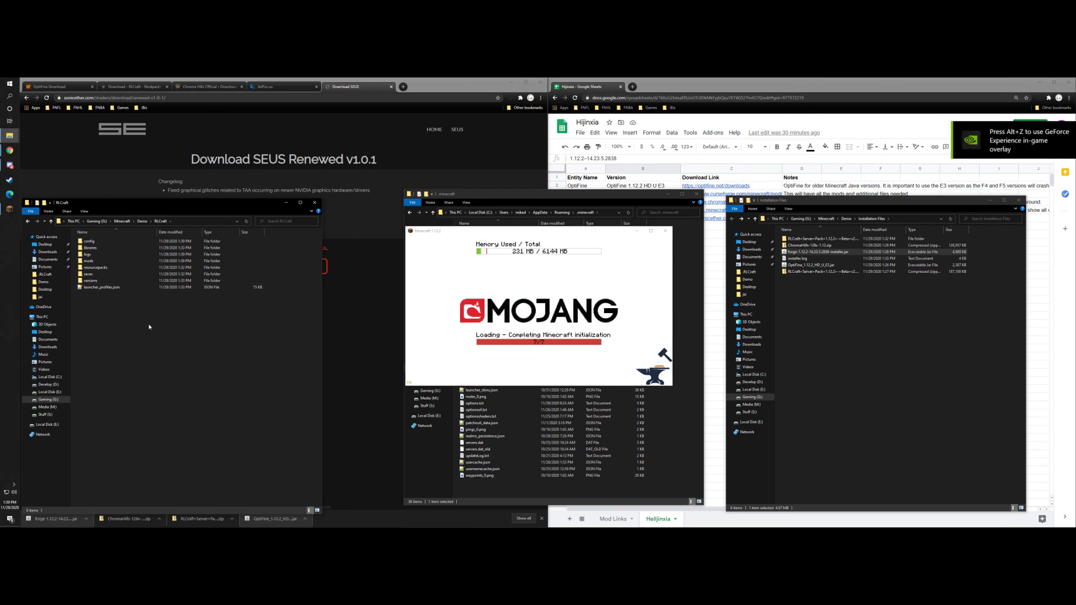
left_click(578, 362)
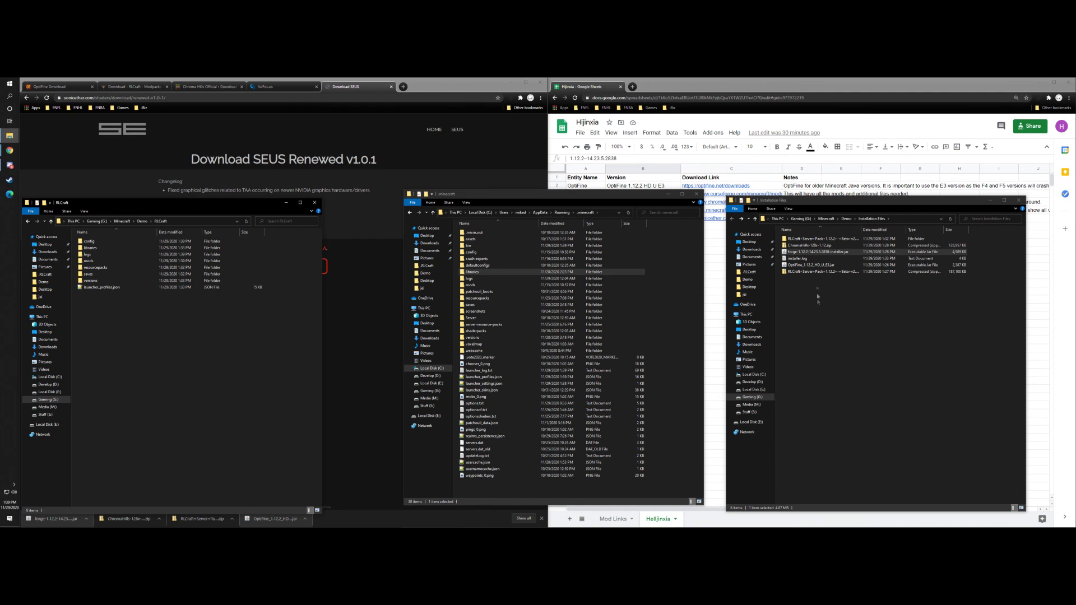
Step: Copy everything from the extracted RLCraft Server Pack 1.12.2 Beta v2.8.2 folder into the RLCraft folder, replacing files with the same names
double_click(814, 239)
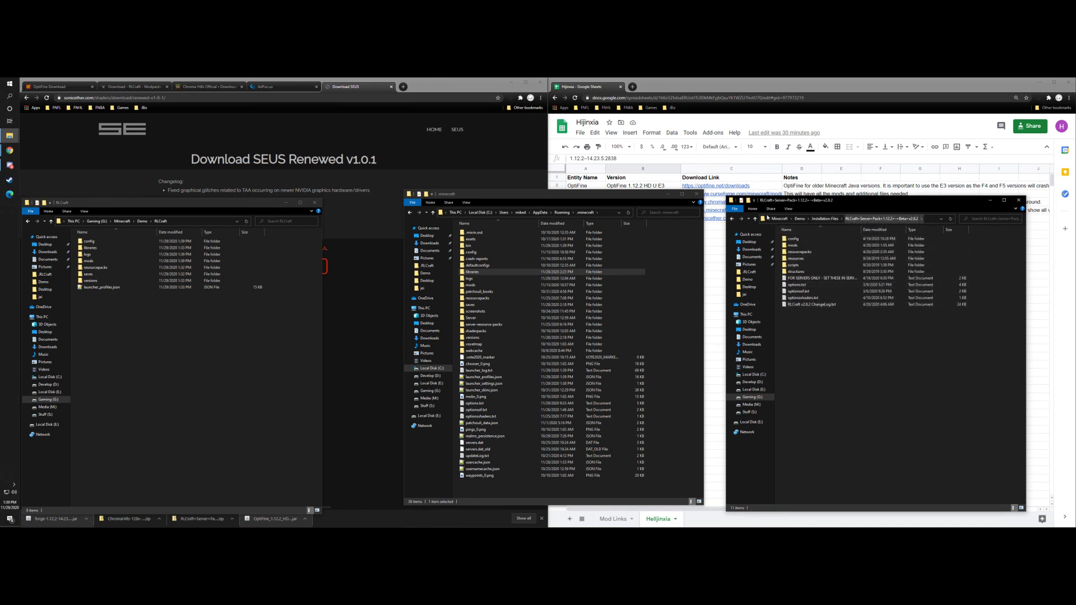
left_click(825, 218)
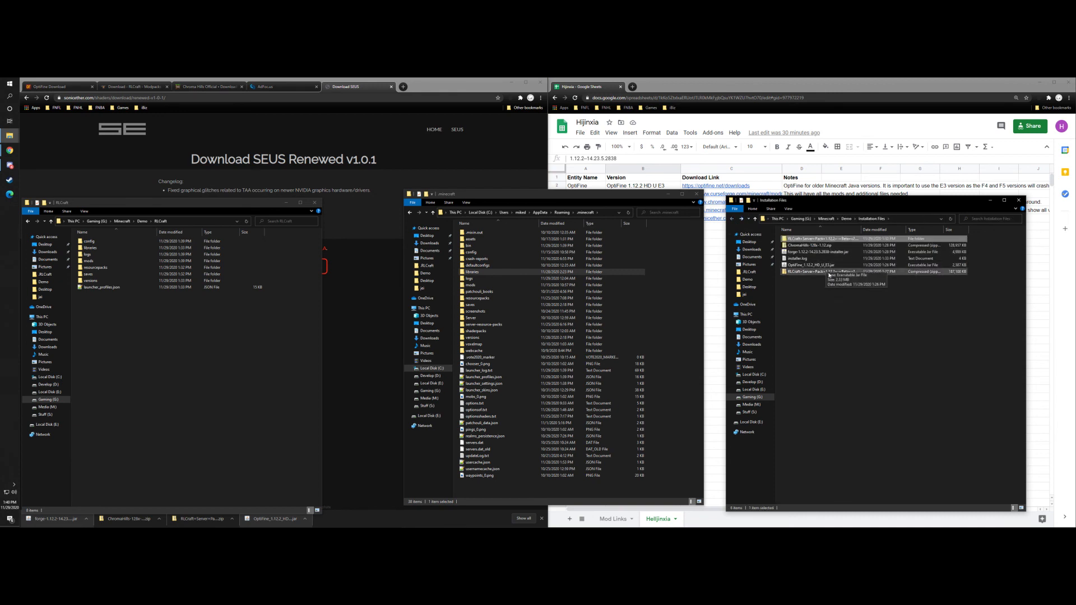
double_click(818, 240)
left_click(807, 239)
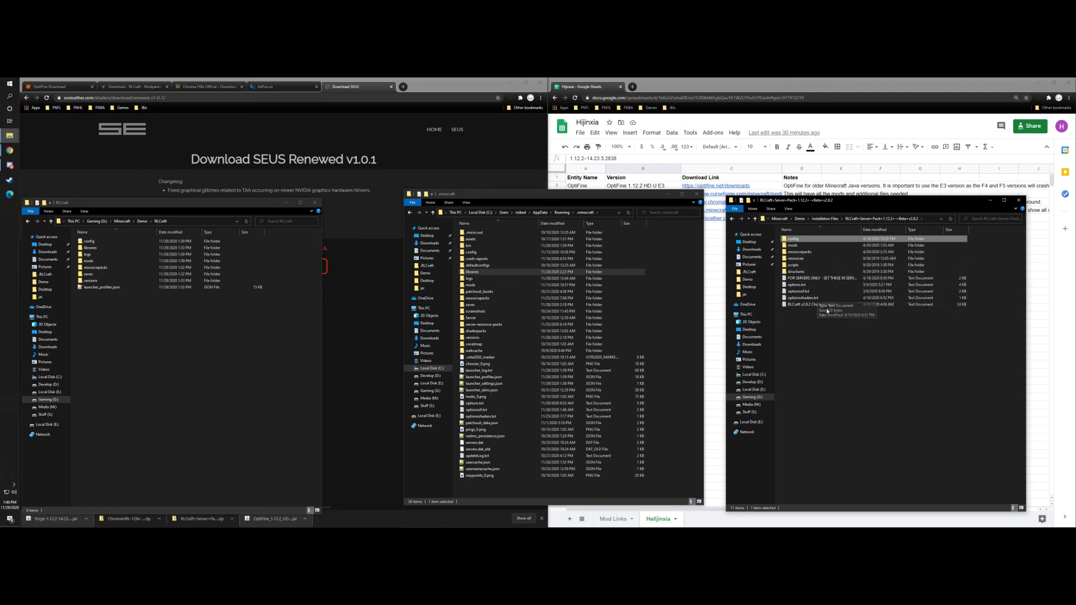
left_click(827, 306, "shift")
right_click(811, 306)
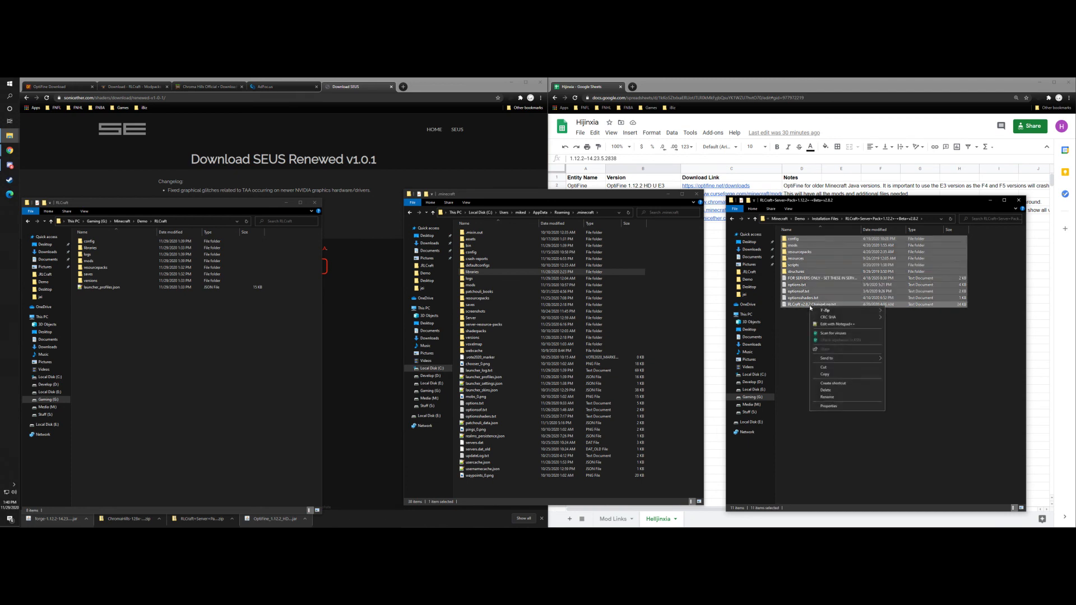
left_click(843, 375)
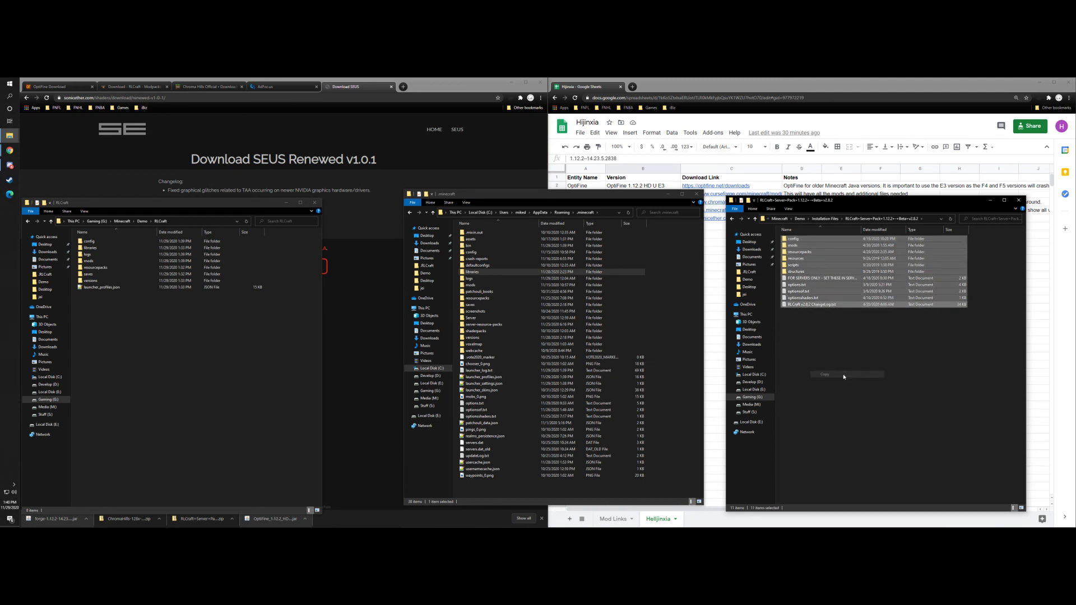
right_click(124, 314)
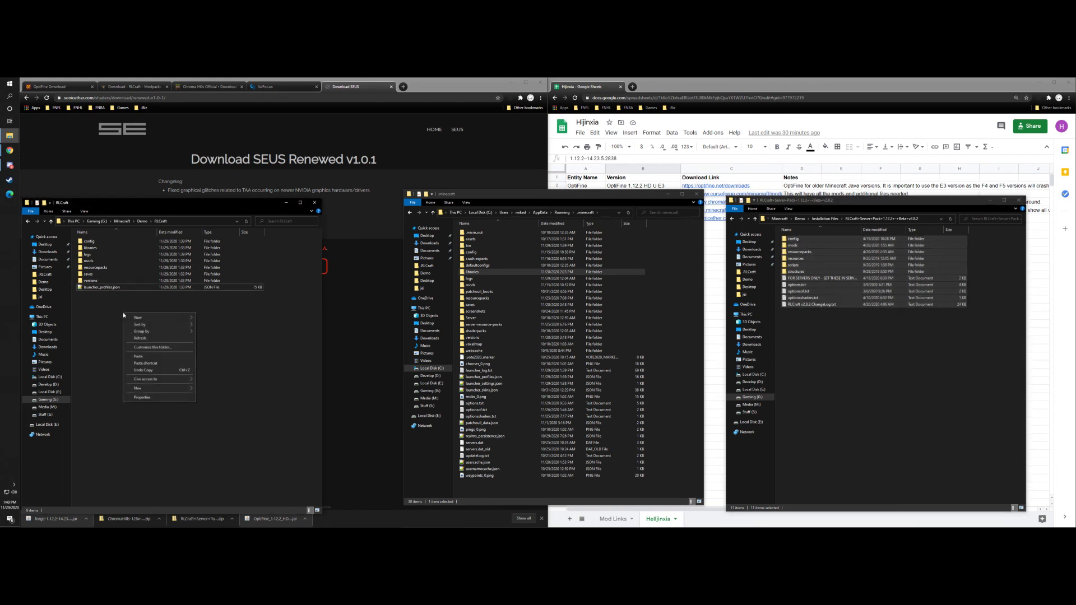
left_click(150, 358)
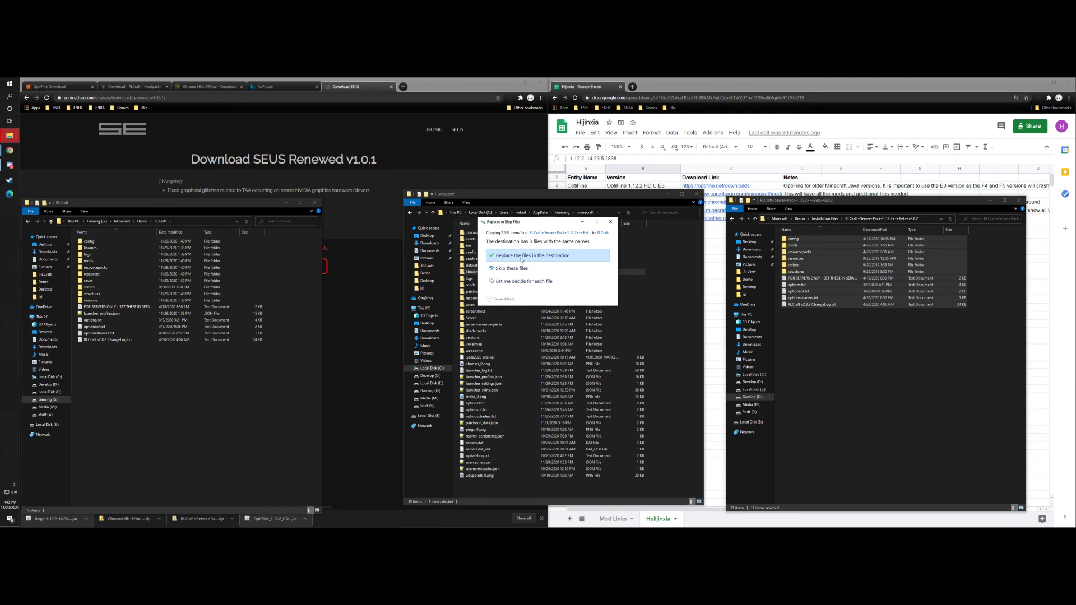
left_click(521, 256)
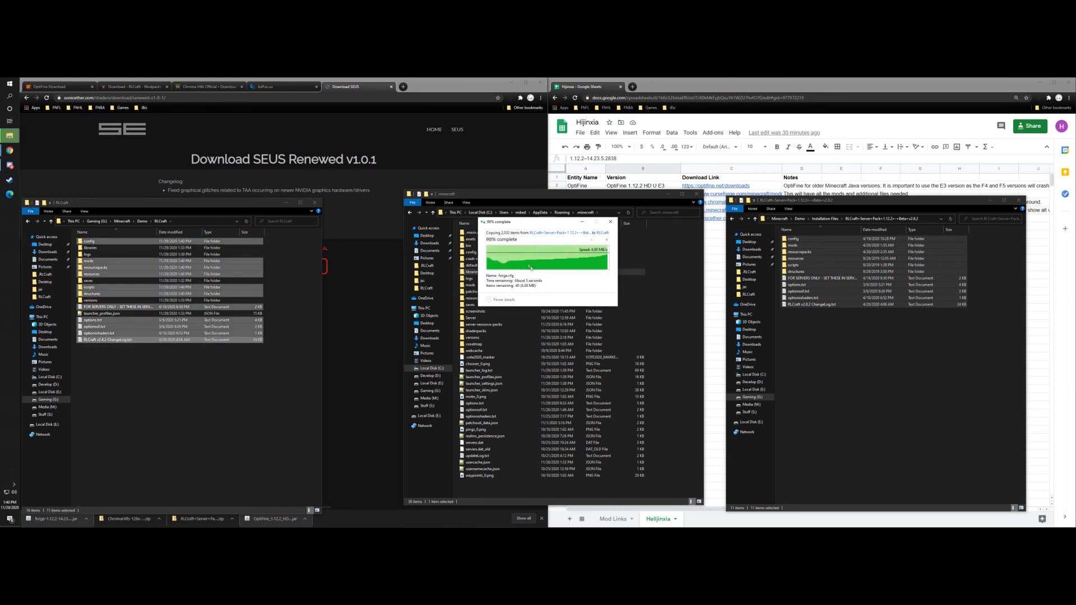
Step: Copy the ChromaHills-128x-1.12.zip texture pack from Installation Files into RLCraft's resourcepacks folder
left_click(176, 373)
double_click(105, 268)
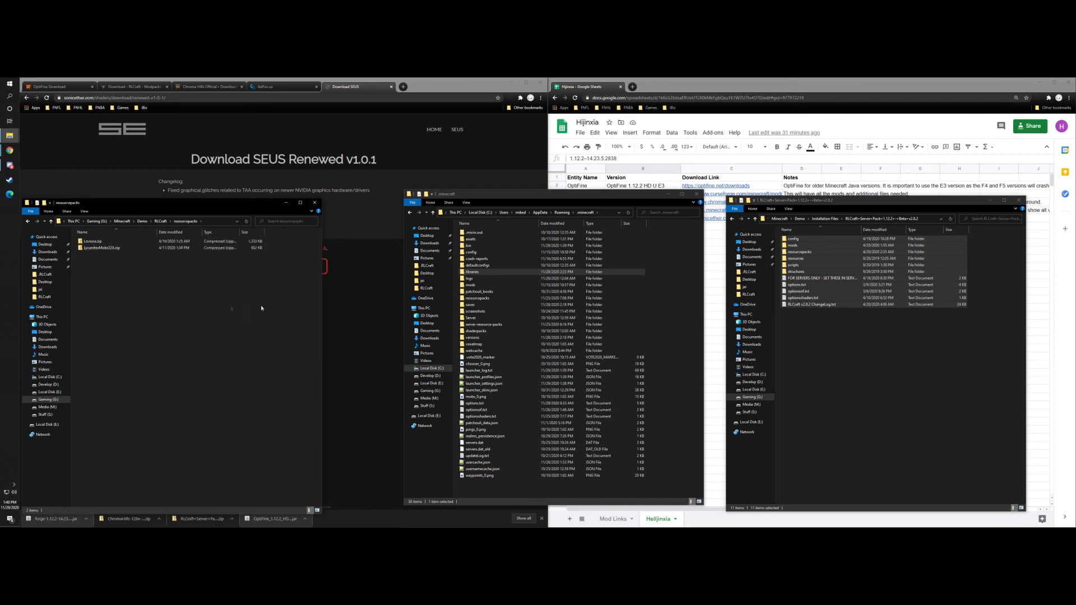
left_click(819, 342)
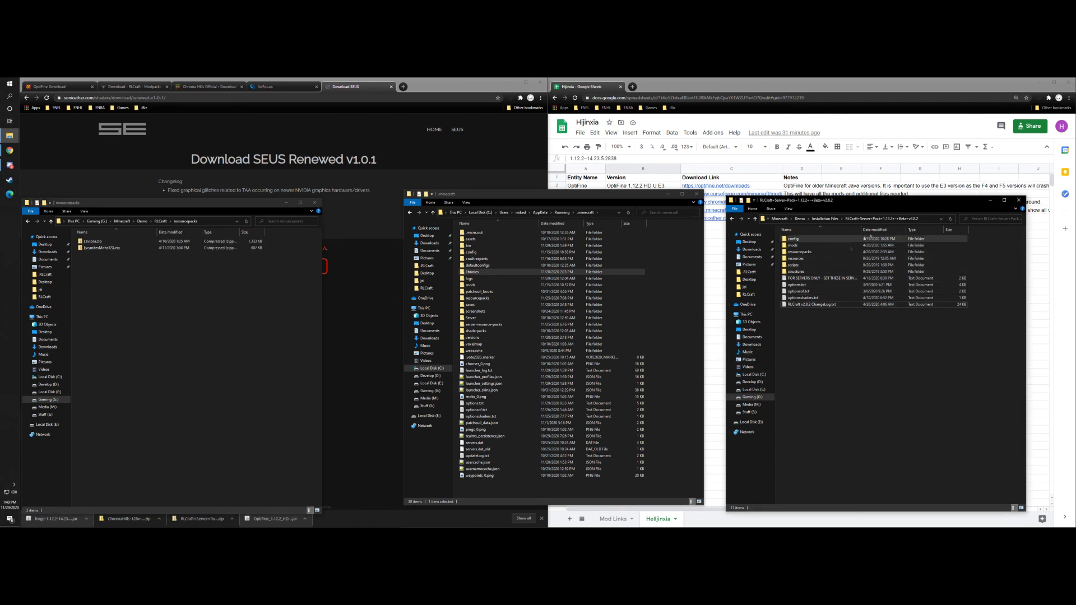
left_click(823, 220)
left_click(807, 246)
right_click(814, 245)
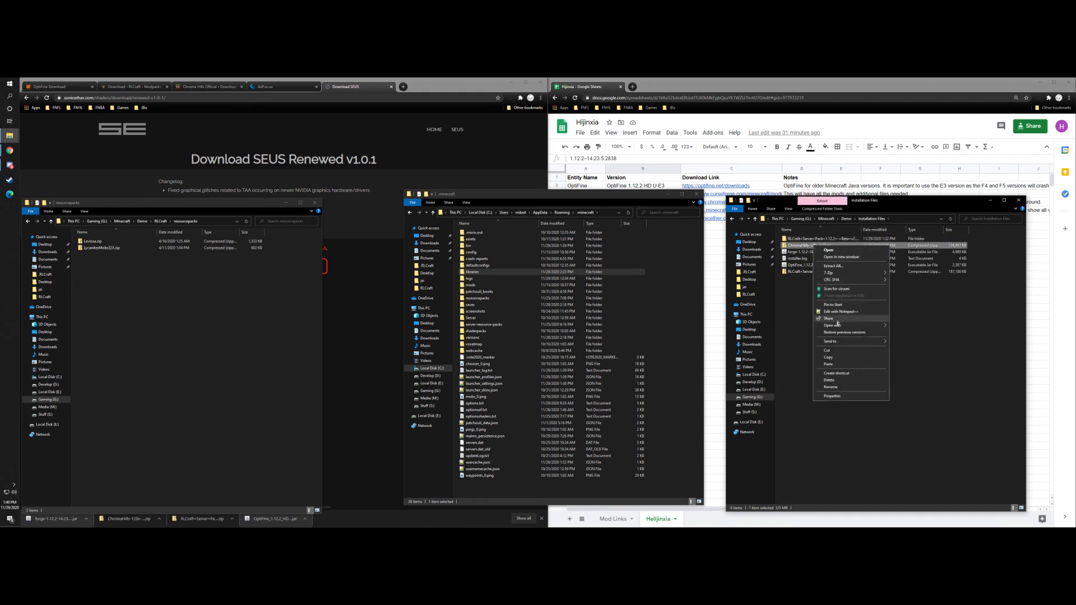
left_click(828, 357)
right_click(198, 292)
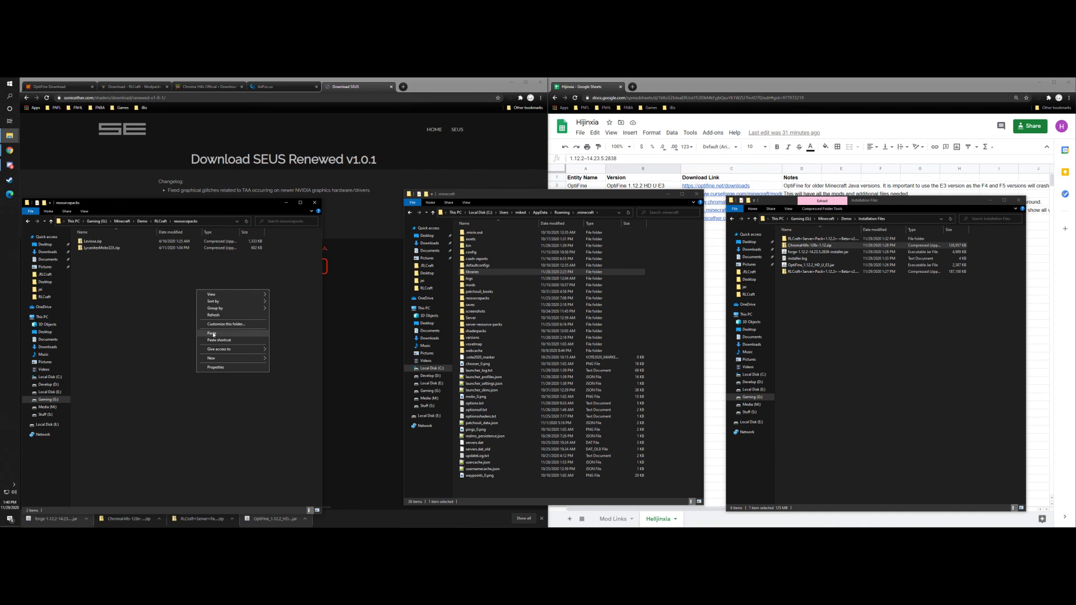
left_click(212, 334)
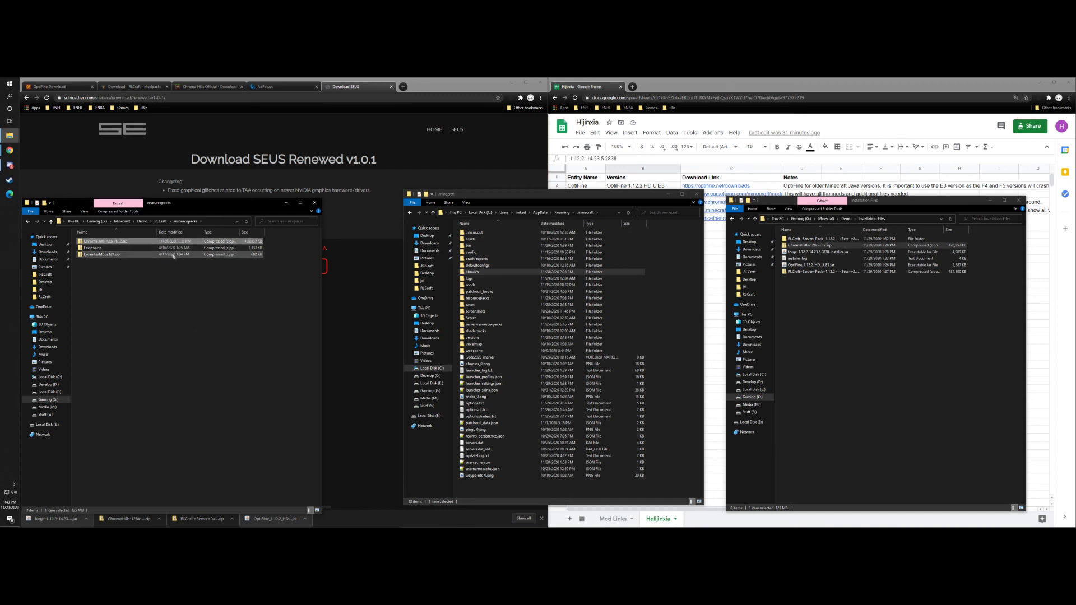
Step: Copy OptiFine_1.12.2_HD_U_E3.jar from Installation Files into RLCraft's mods folder
left_click(161, 222)
left_click(807, 266)
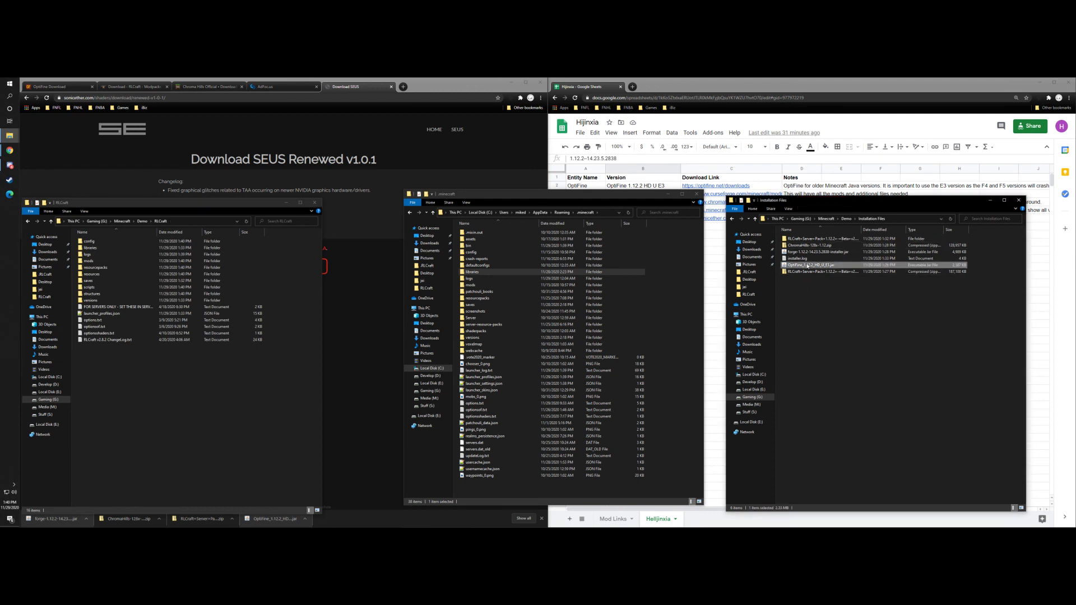
right_click(807, 265)
left_click(817, 353)
double_click(90, 261)
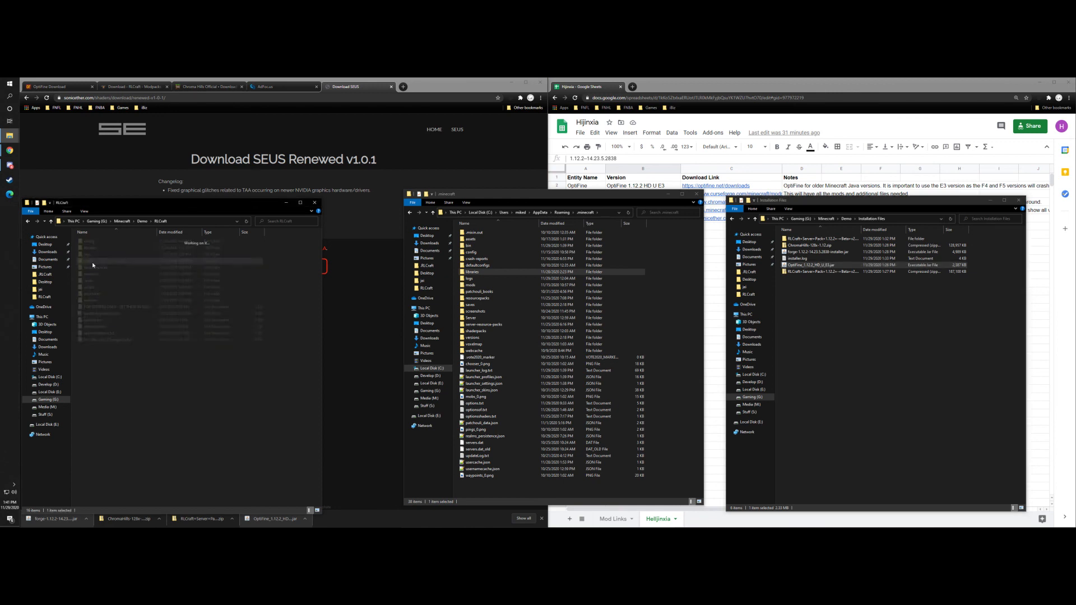
right_click(297, 382)
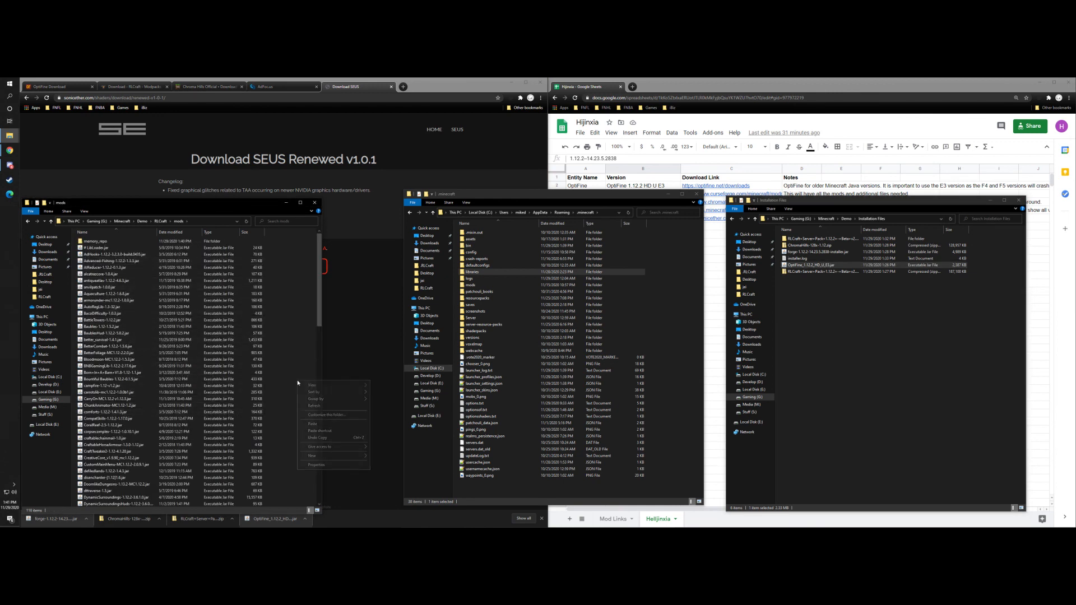
left_click(334, 426)
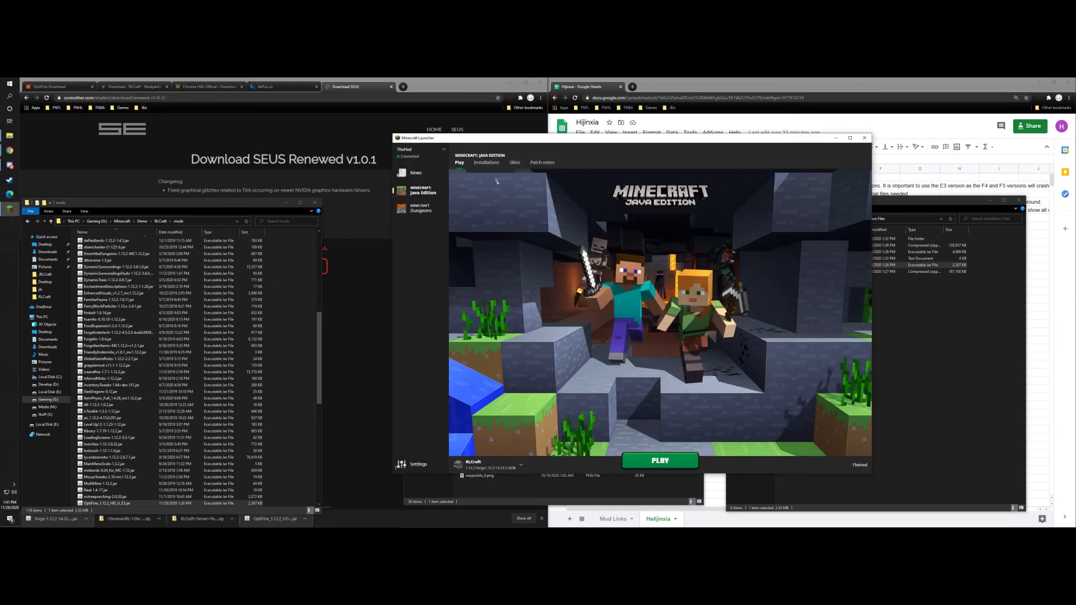
Step: Delete the 12.2 DELETEME installation from the Minecraft Launcher
left_click(487, 163)
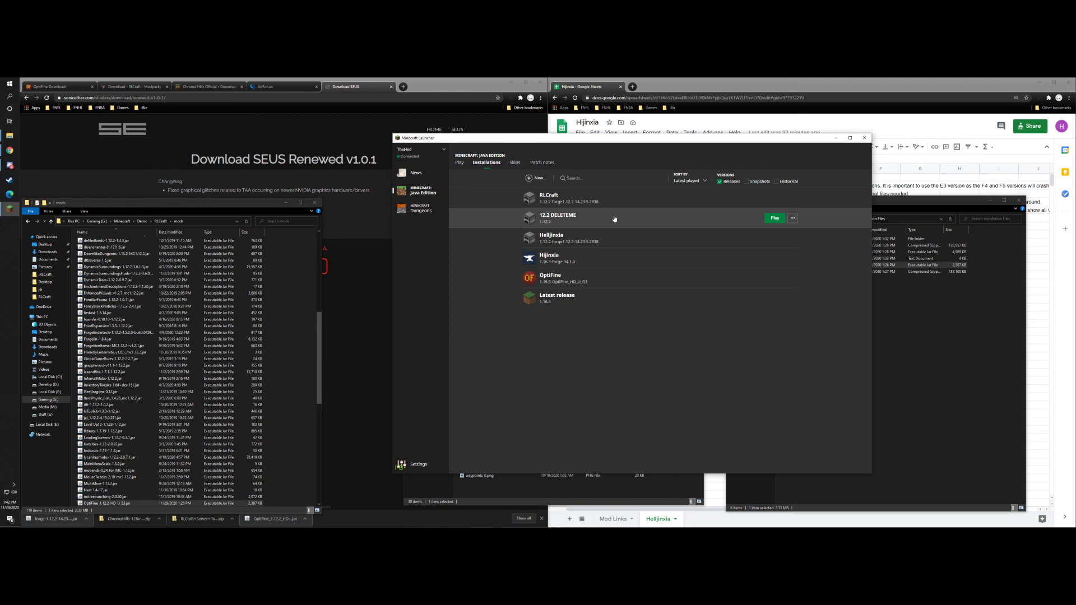
left_click(792, 219)
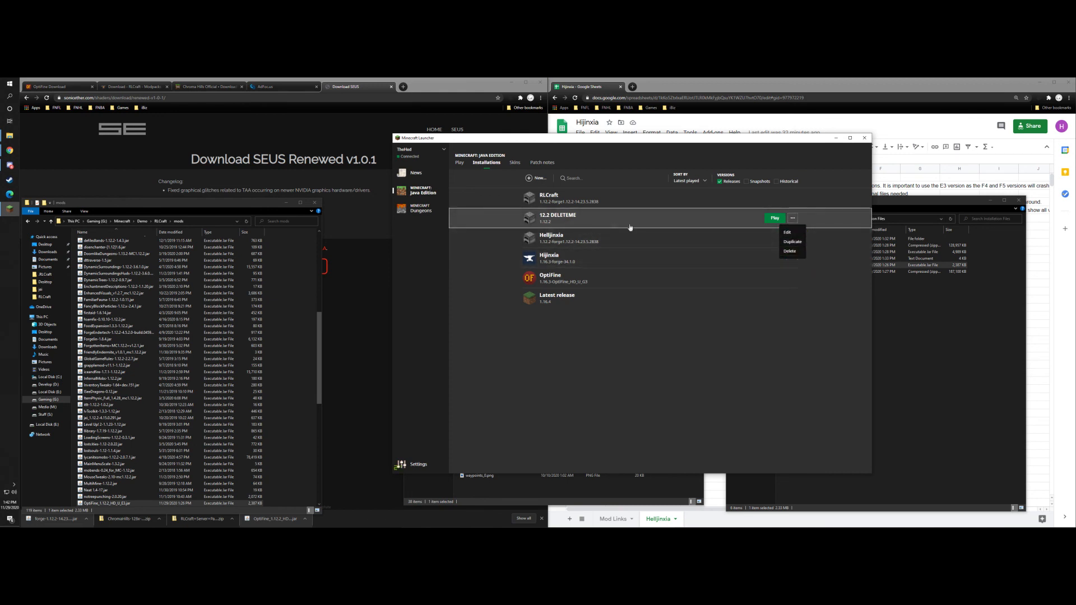
left_click(796, 255)
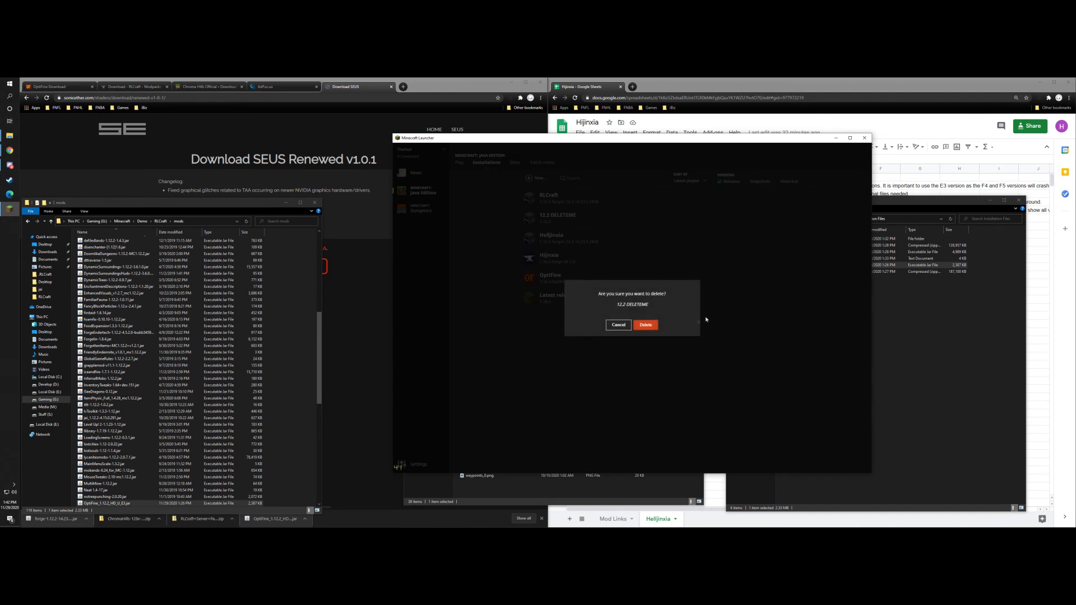
left_click(647, 326)
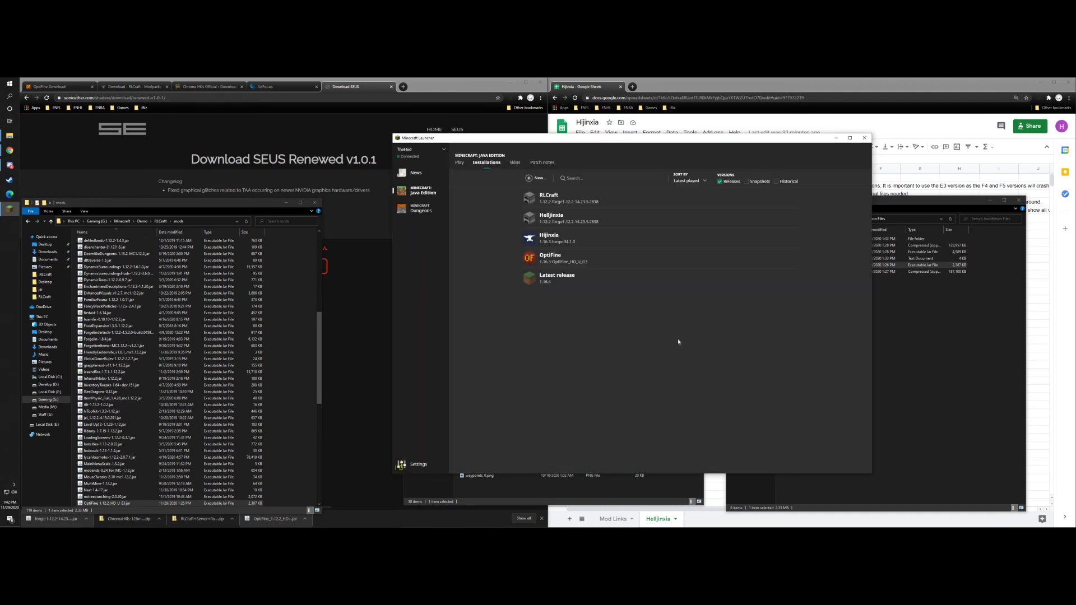
Step: Check the RLCraft installation's settings without changing them and launch the modded game
left_click(676, 202)
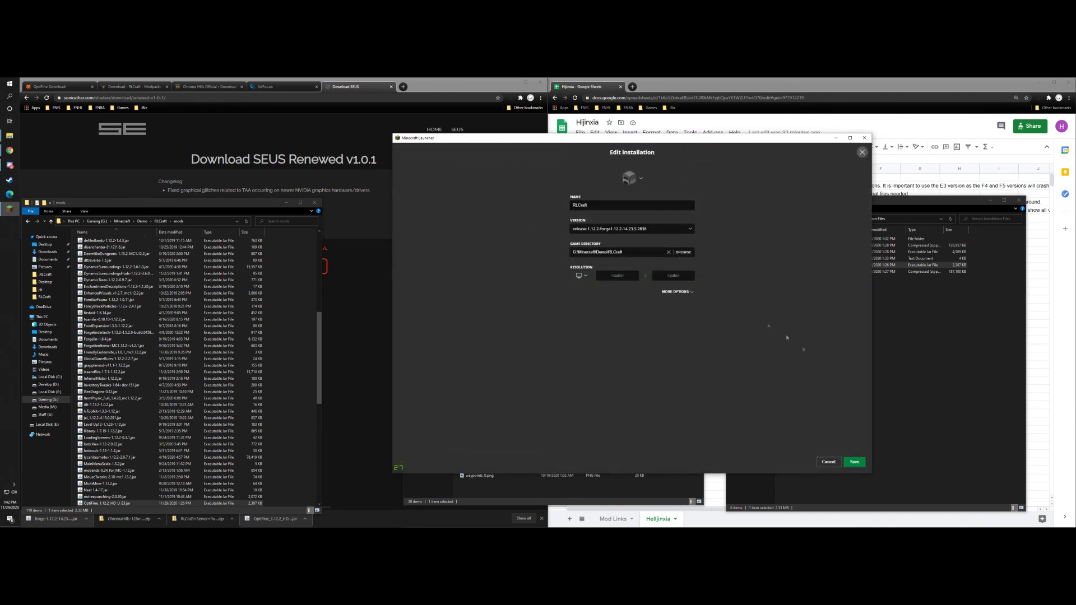
left_click(828, 462)
left_click(778, 199)
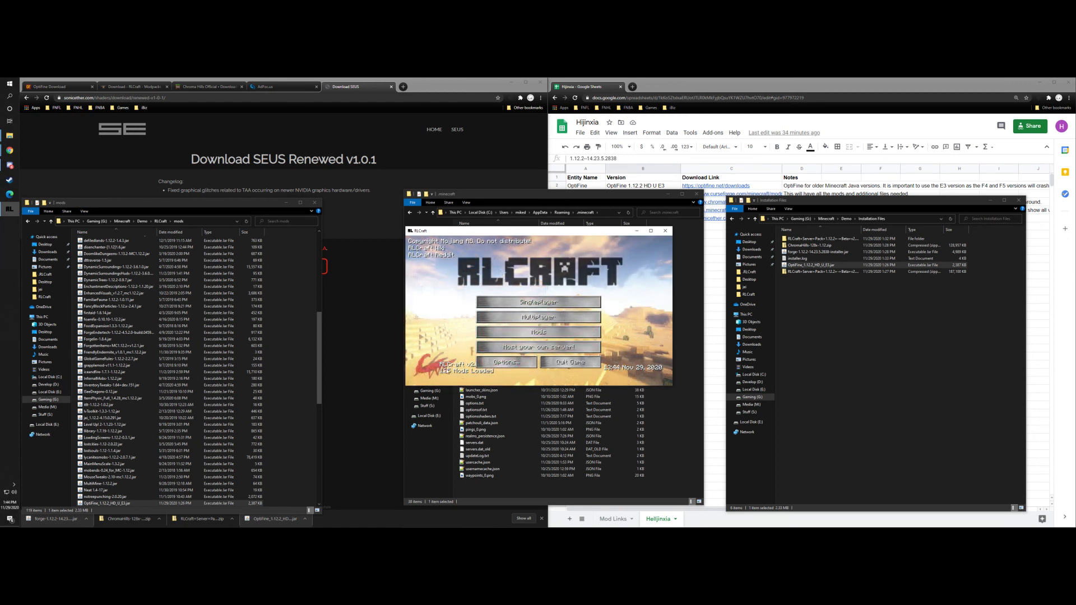
Step: Activate the ChromaHills-128x-1.12, Leviosa and LycanitesMobs32X resource packs in the game's options, in that order
left_click(508, 362)
left_click(497, 337)
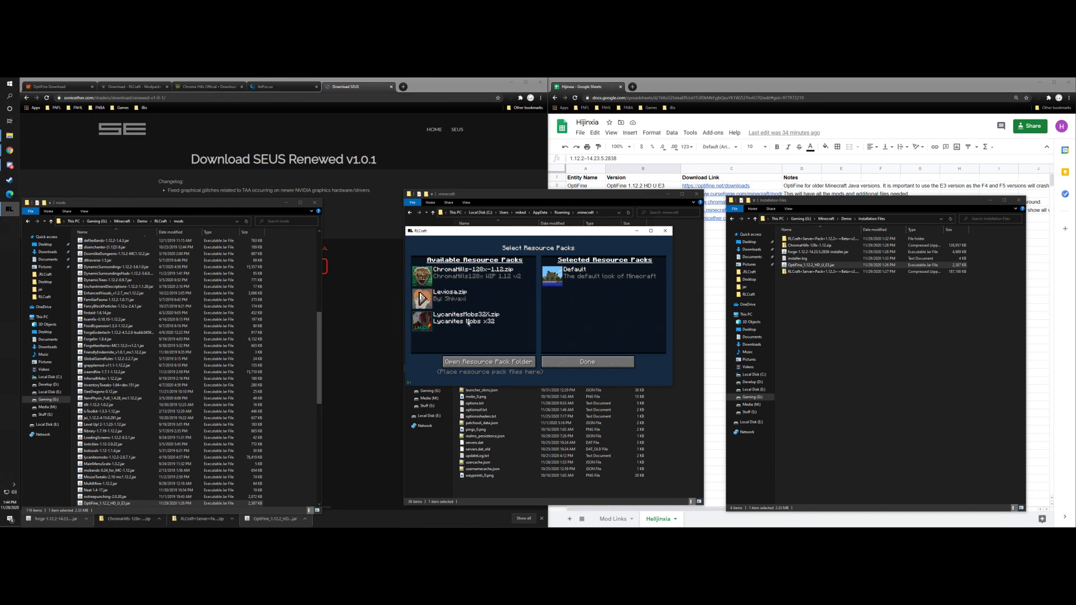
left_click(422, 275)
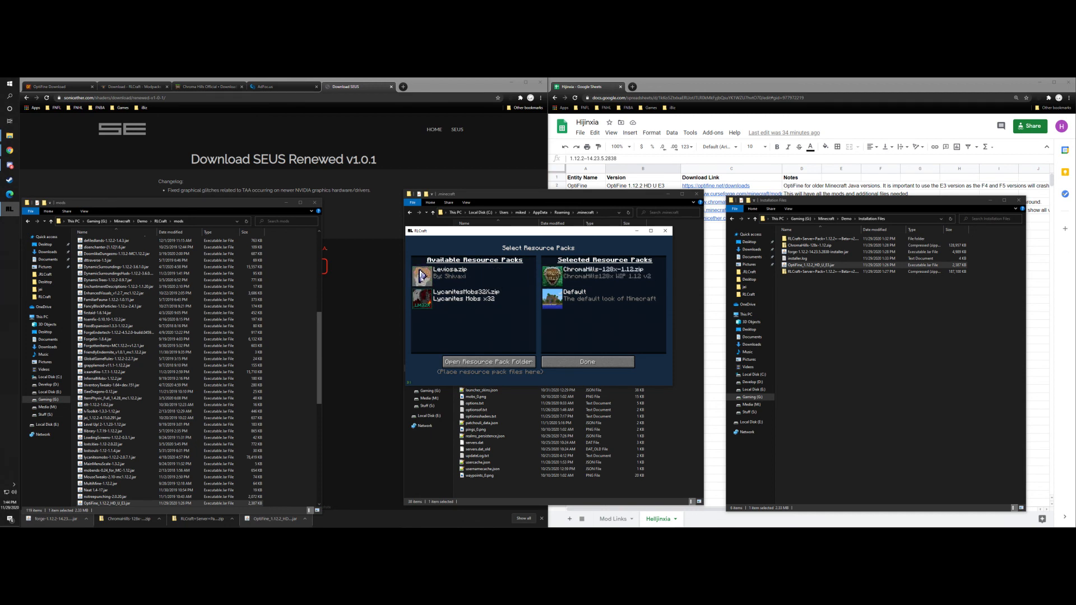
left_click(422, 275)
left_click(422, 275)
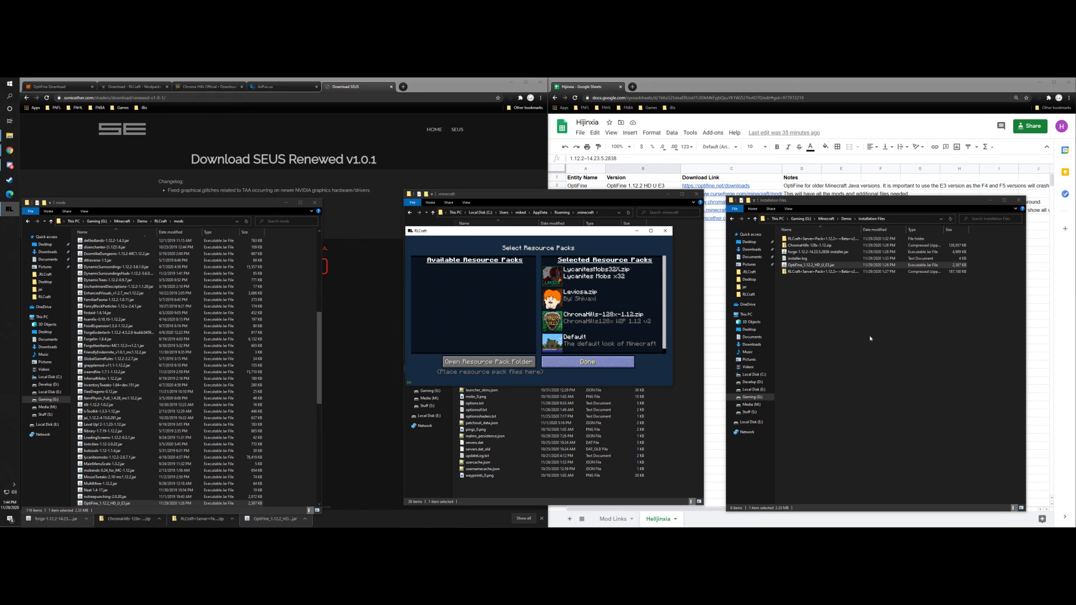
Step: Copy SEUS-Renewed-v1.0.1.zip from the .minecraft shaderpacks folder into RLCraft's shaderpacks folder
left_click(637, 231)
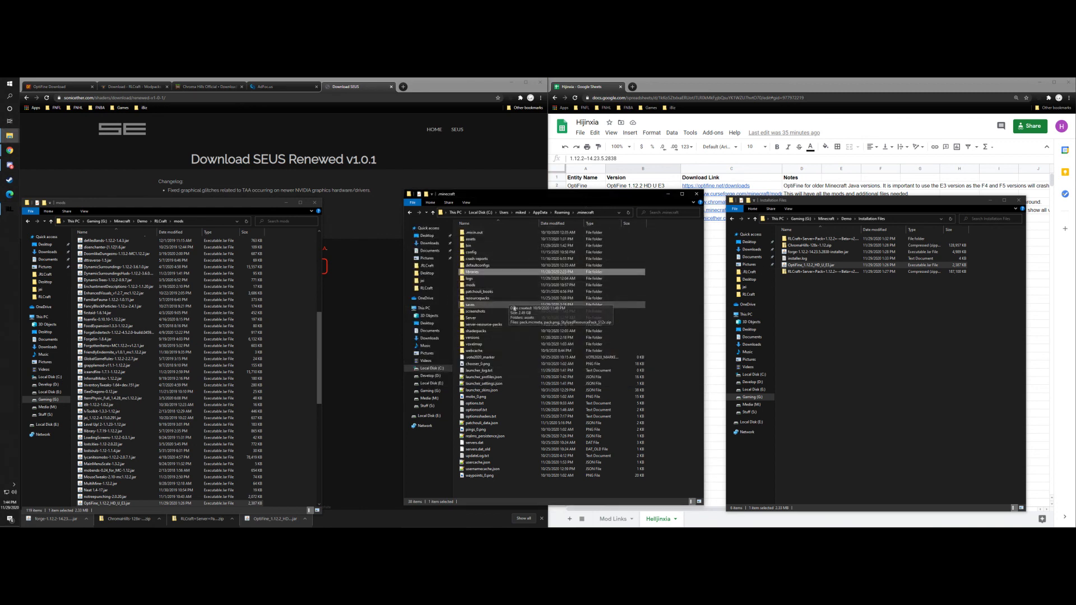
double_click(476, 331)
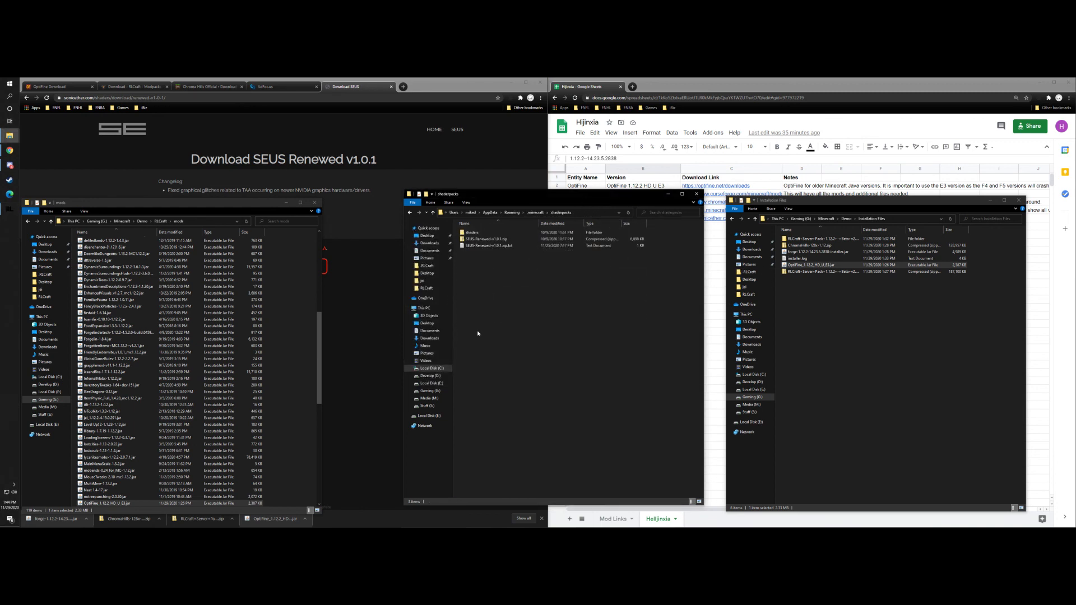
left_click(161, 222)
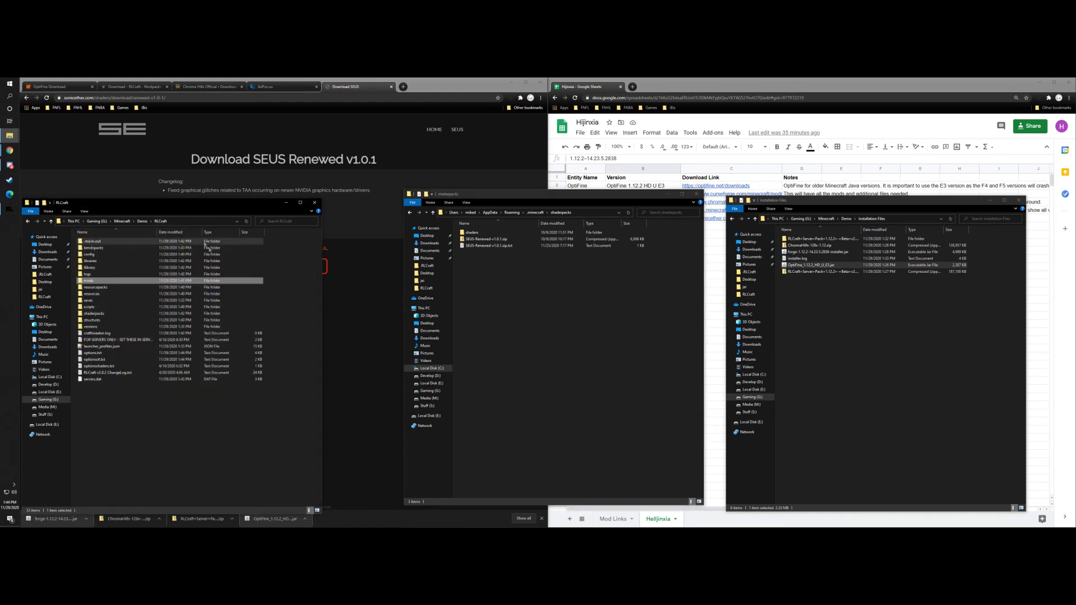
double_click(94, 314)
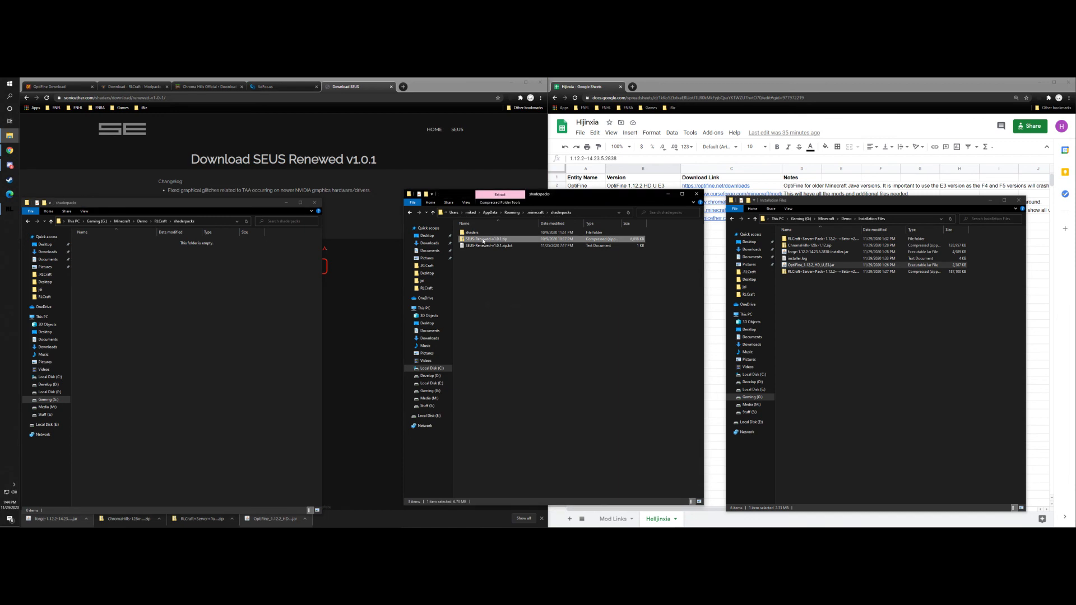
right_click(483, 240)
left_click(498, 359)
left_click(153, 288)
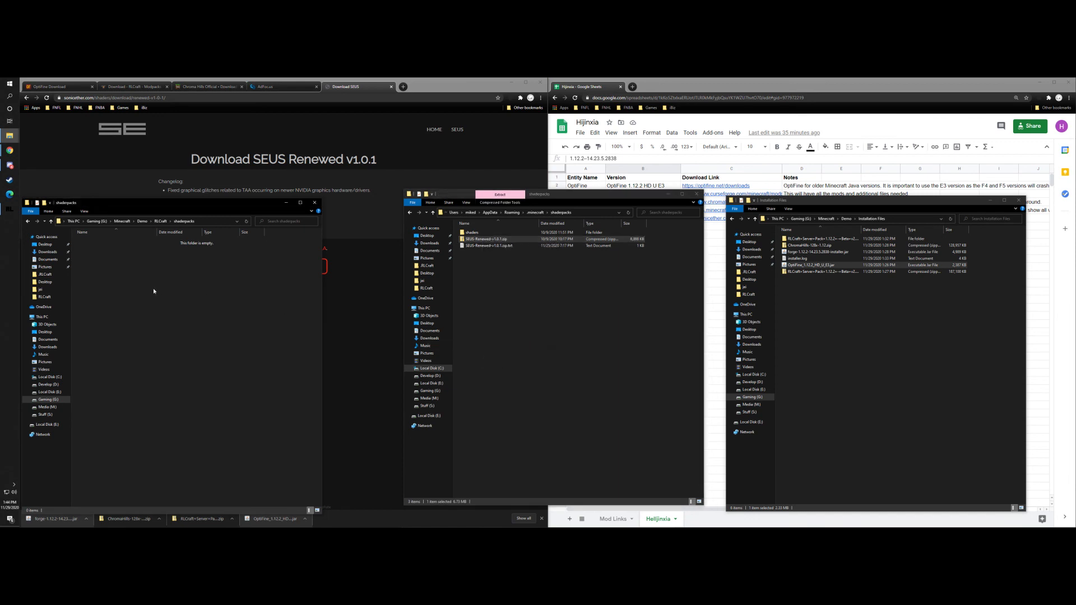
right_click(153, 288)
left_click(168, 332)
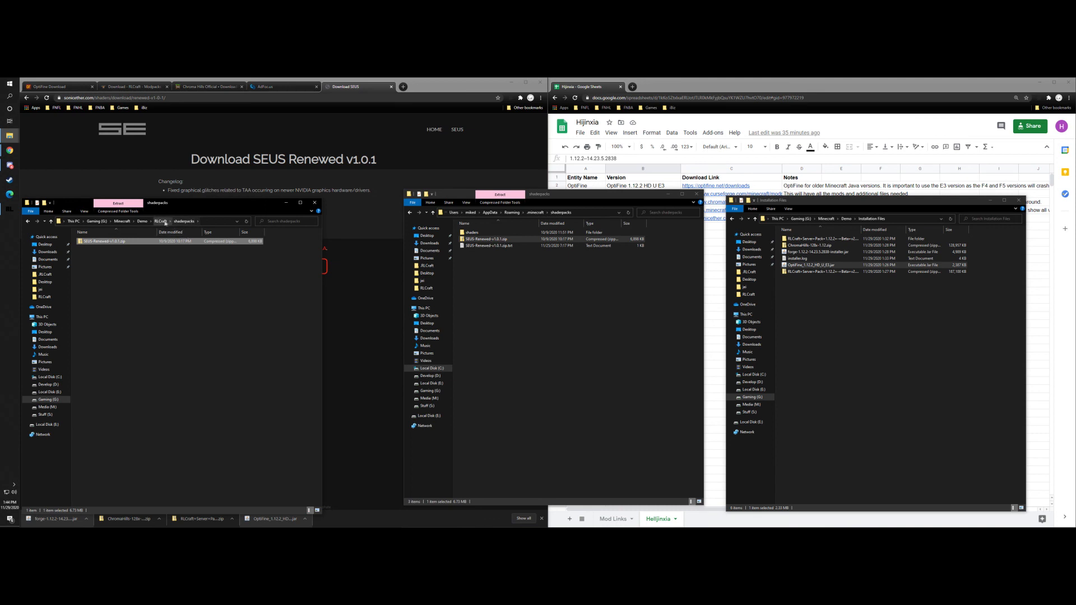
Step: Return to the RLCraft game and select SEUS-Renewed-v1.0.1.zip as the shader in the video settings
left_click(9, 209)
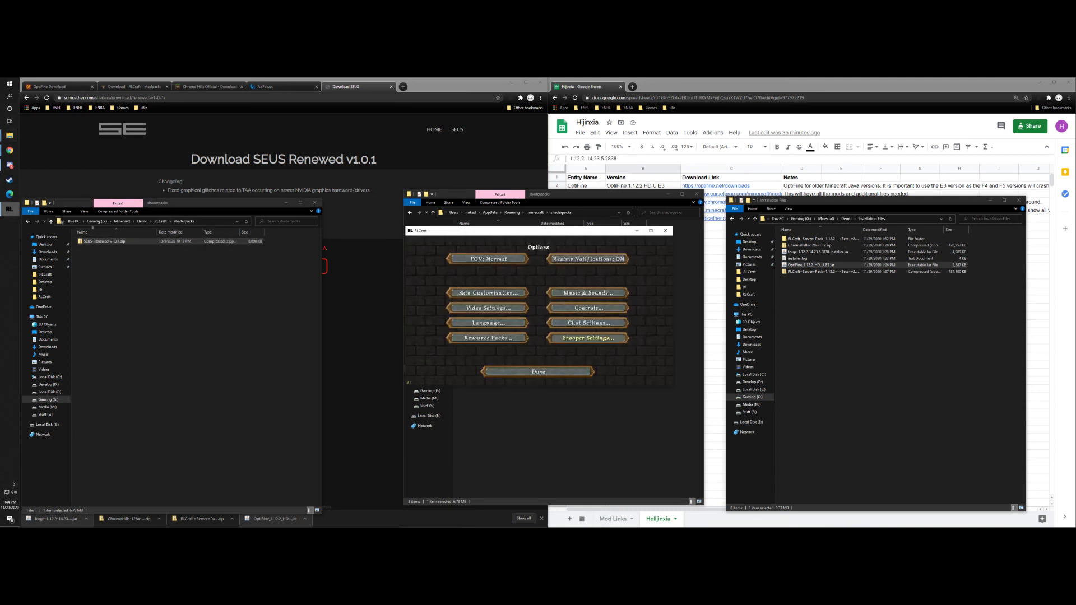
left_click(486, 308)
left_click(502, 338)
left_click(507, 281)
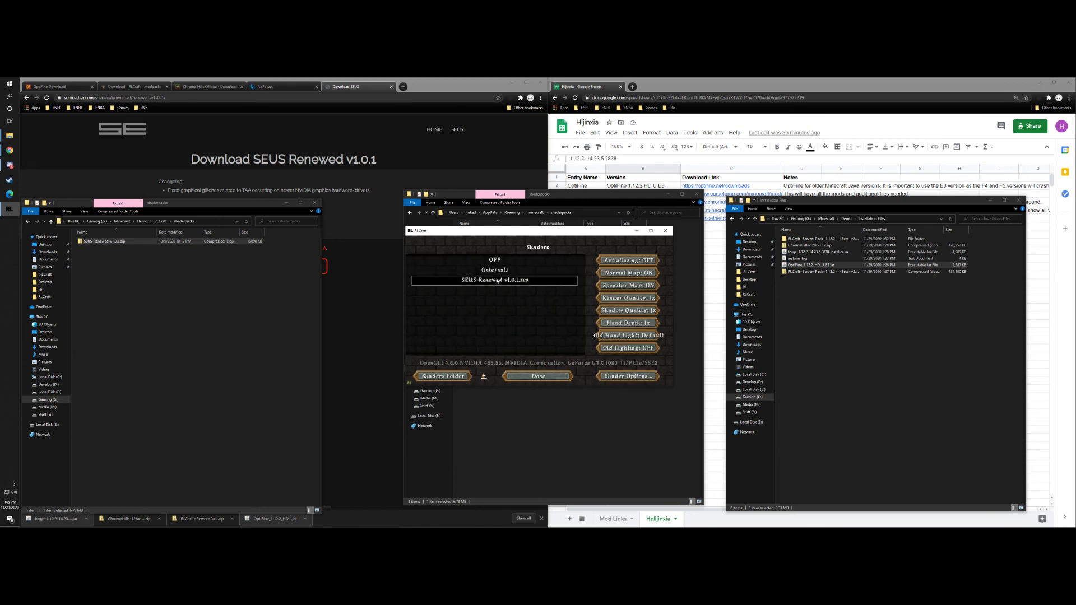
Step: Turn on Parallax Occlusion Mapping in the shader's surface options
left_click(613, 377)
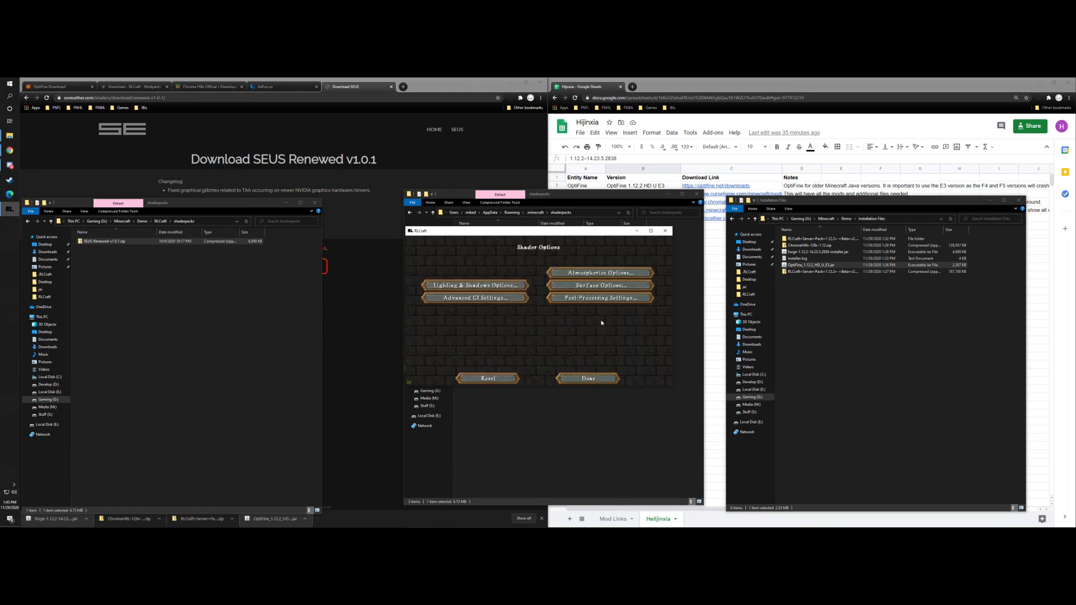
left_click(600, 286)
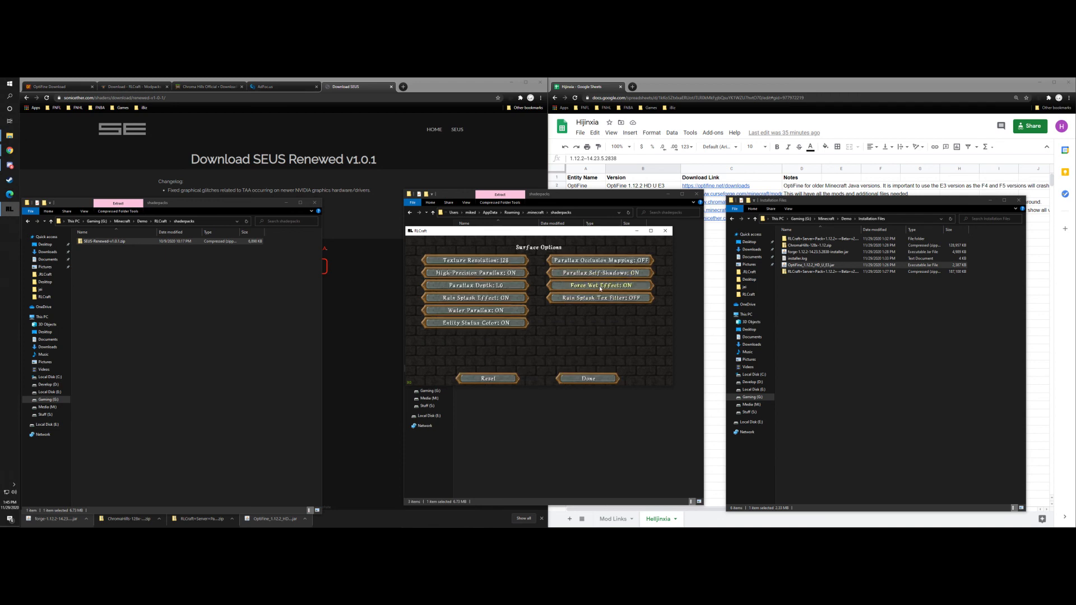
left_click(643, 264)
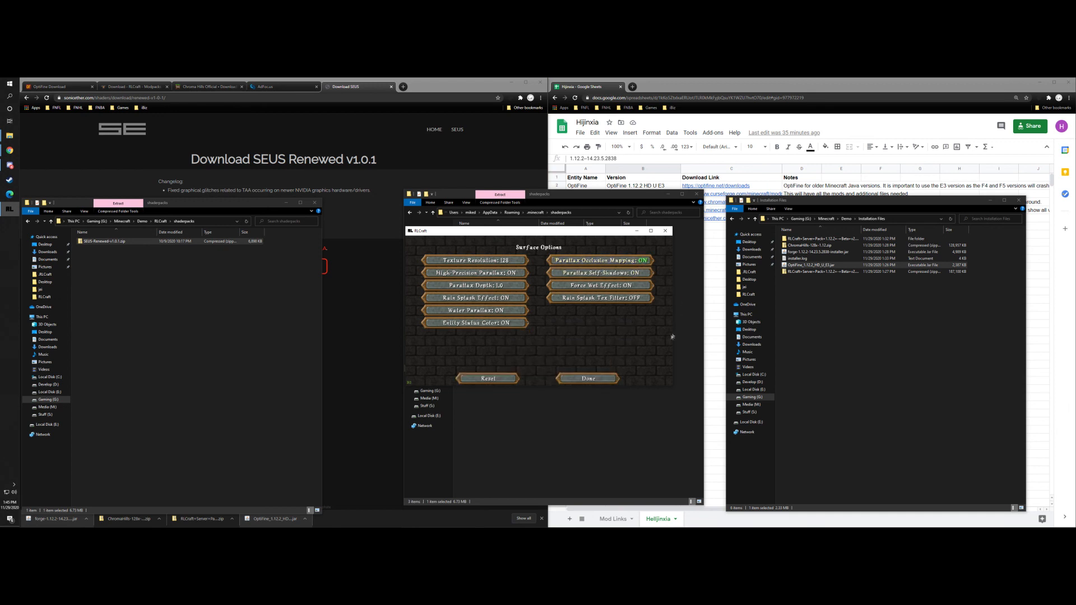
left_click(580, 379)
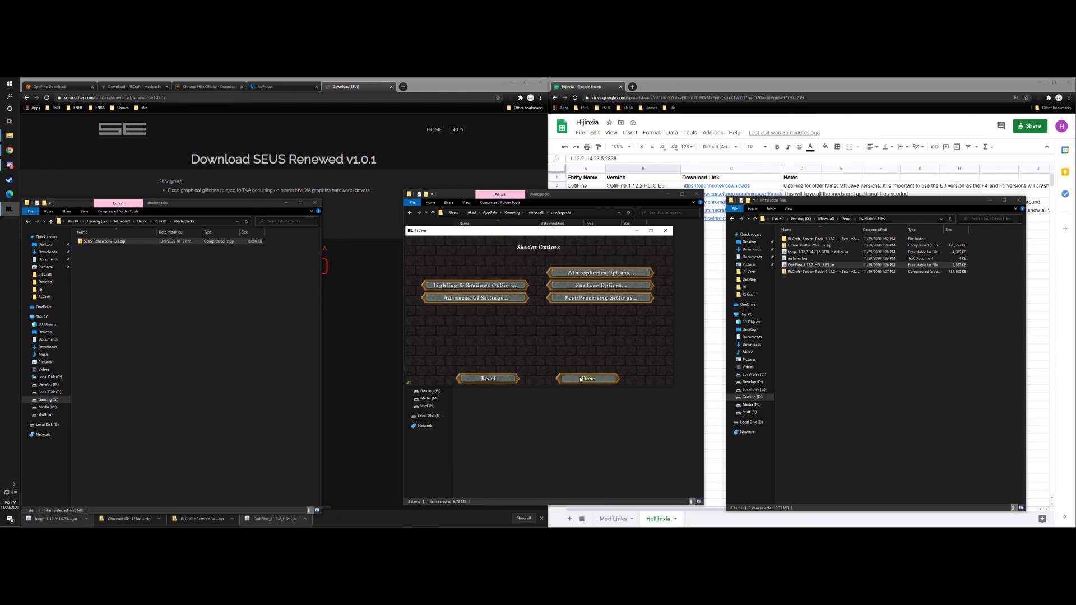
Step: Turn off Motion Blur in the shader's post-processing settings and return to the video settings
left_click(595, 302)
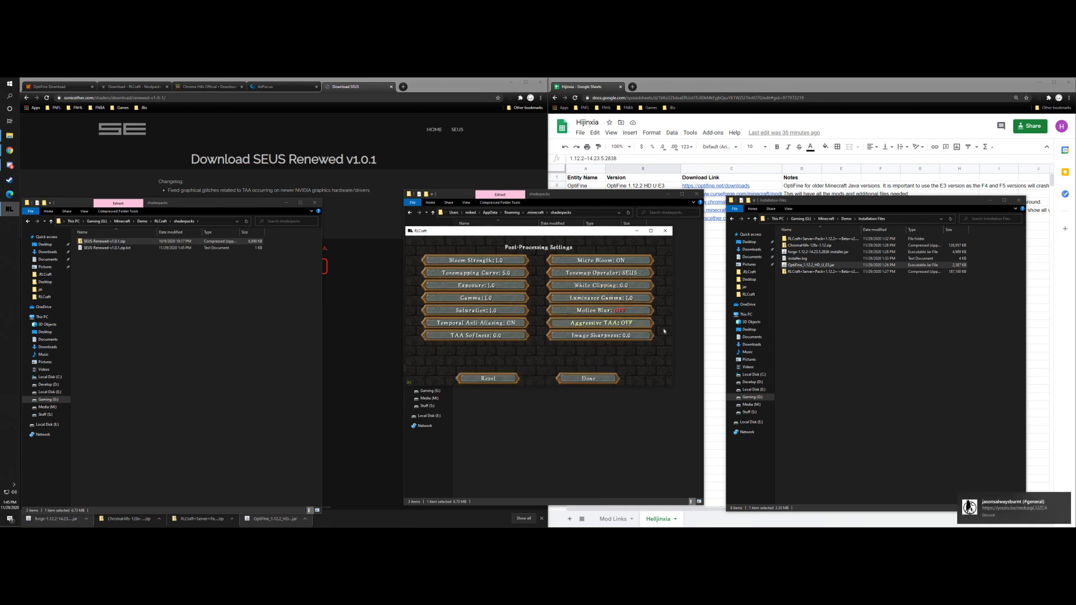
left_click(589, 380)
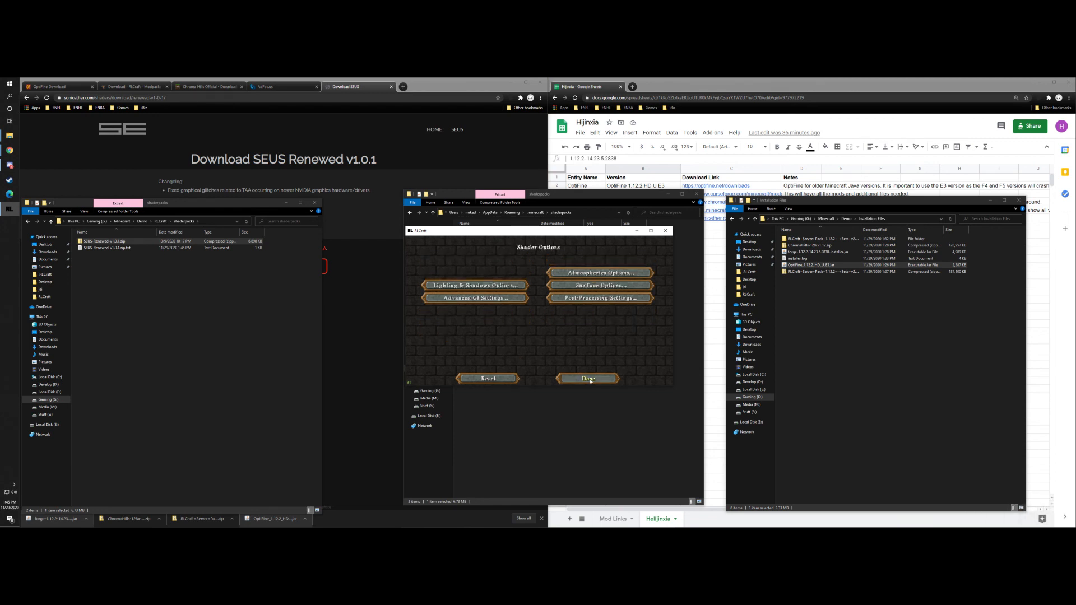
left_click(590, 381)
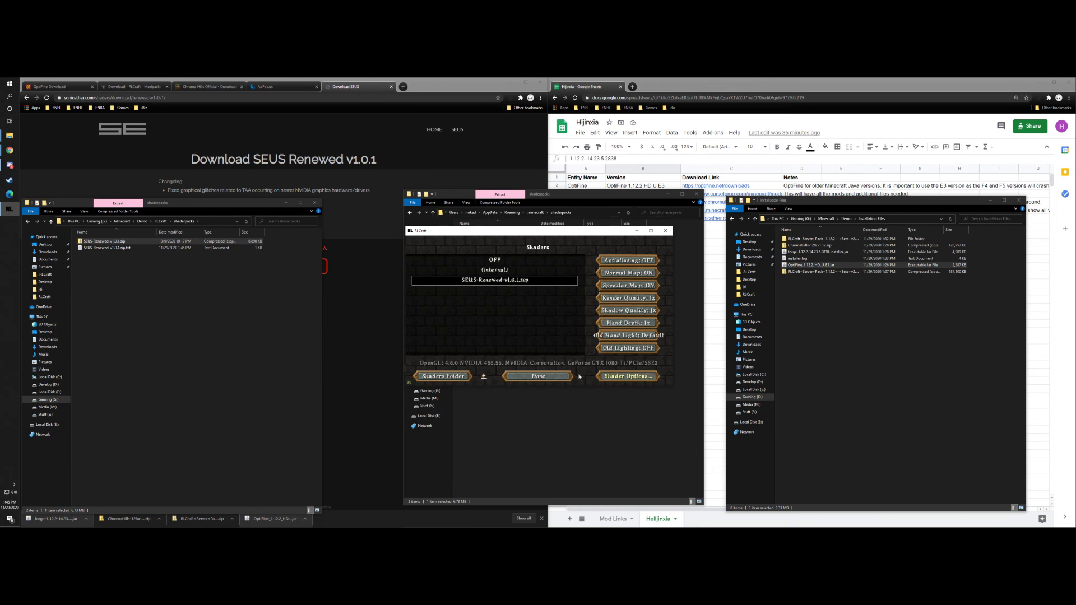
left_click(559, 377)
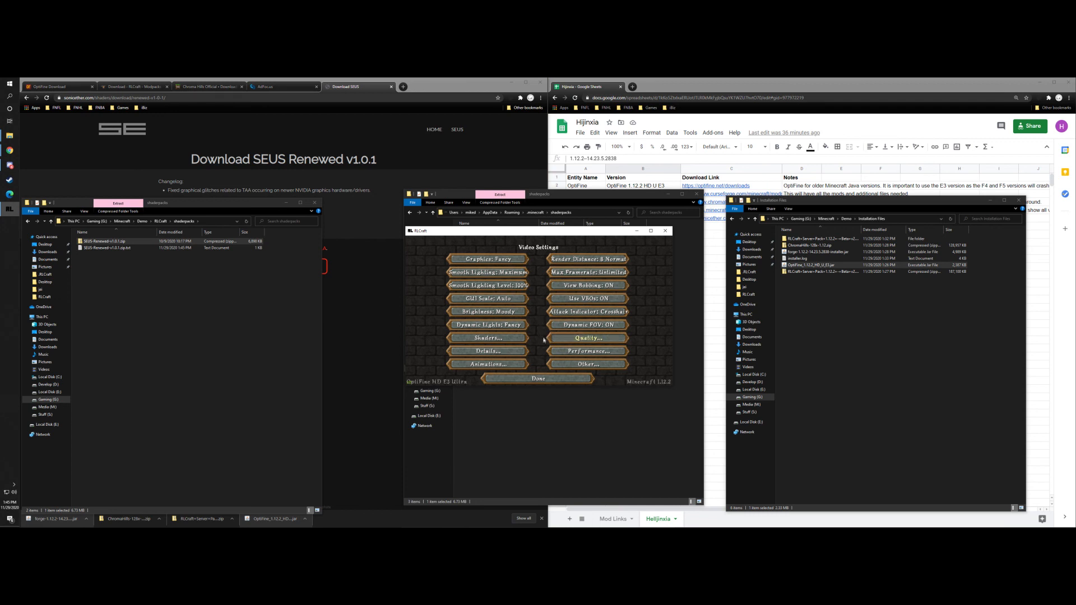
Step: Check the Fast Render option in the video performance settings and return to the game's title screen
left_click(574, 353)
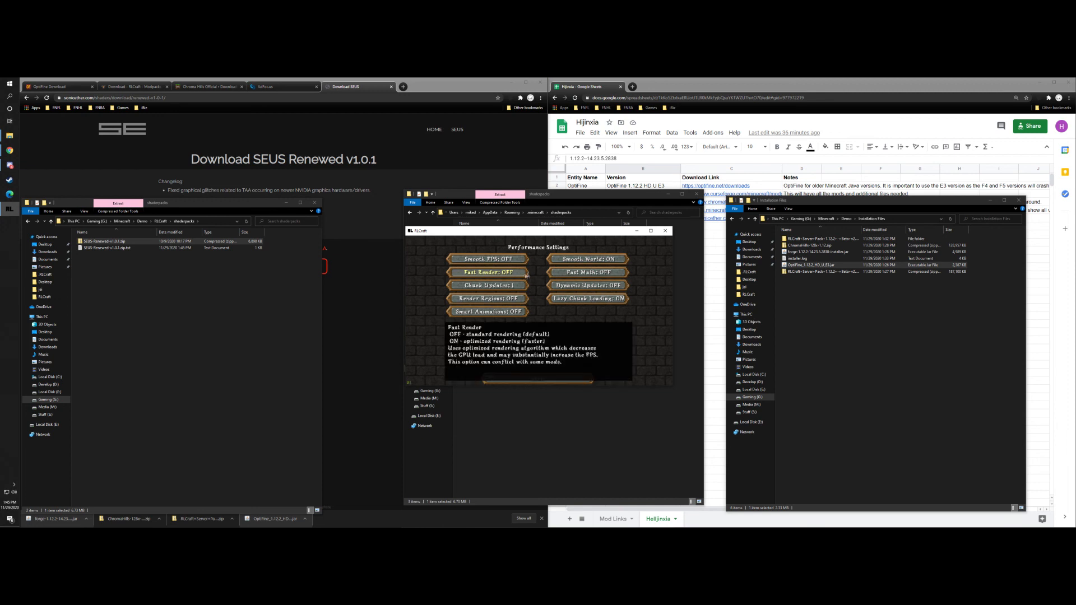
mouse_move(517, 275)
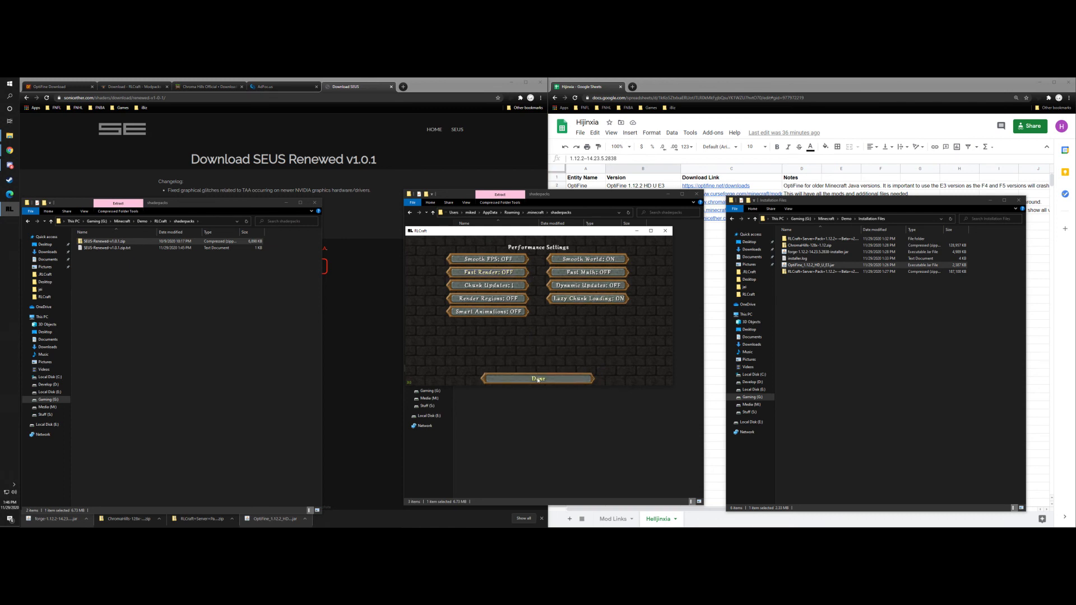
left_click(540, 380)
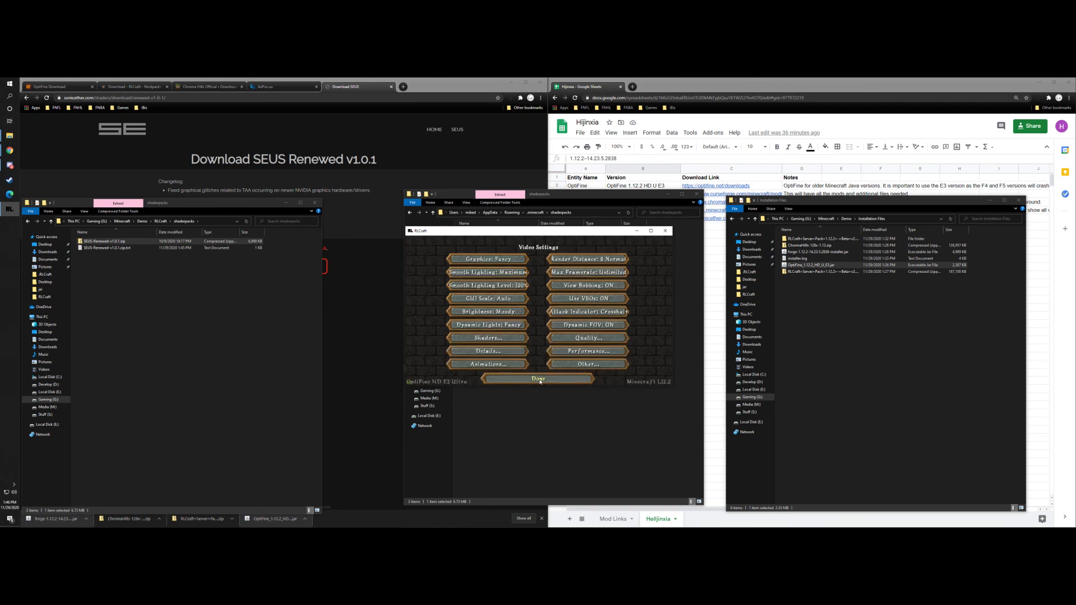
left_click(540, 381)
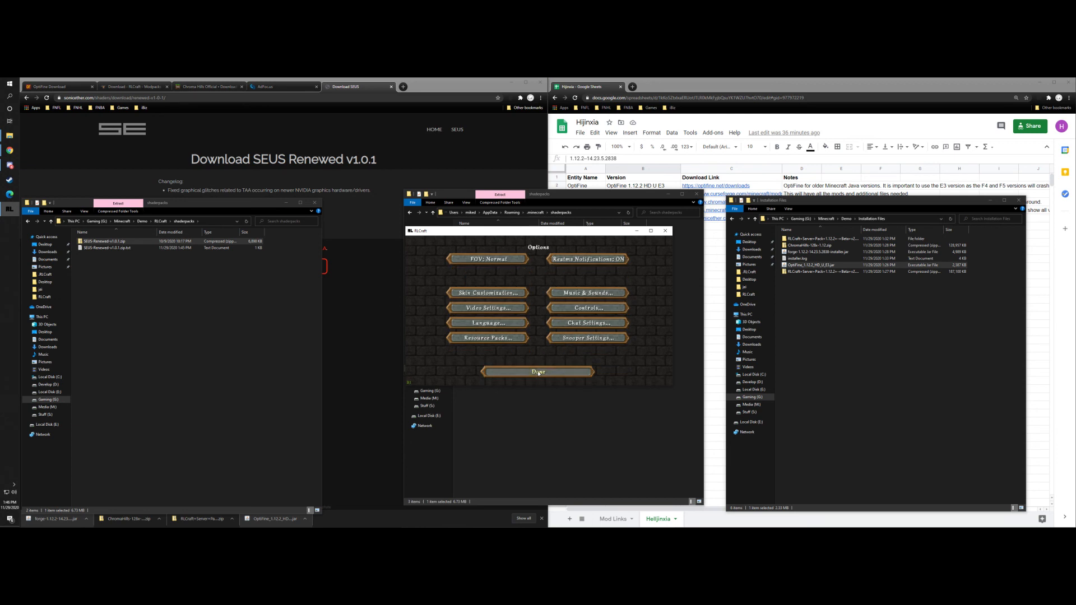
left_click(538, 373)
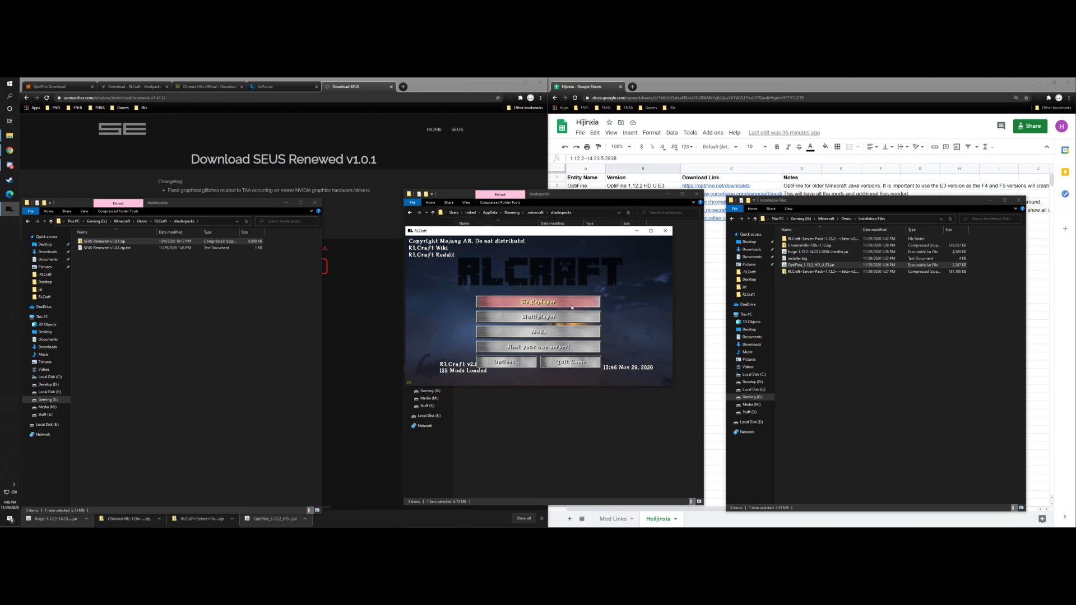
Step: Join the RLCraft multiplayer server and respawn the character to test the setup, and disconnect from it
left_click(542, 319)
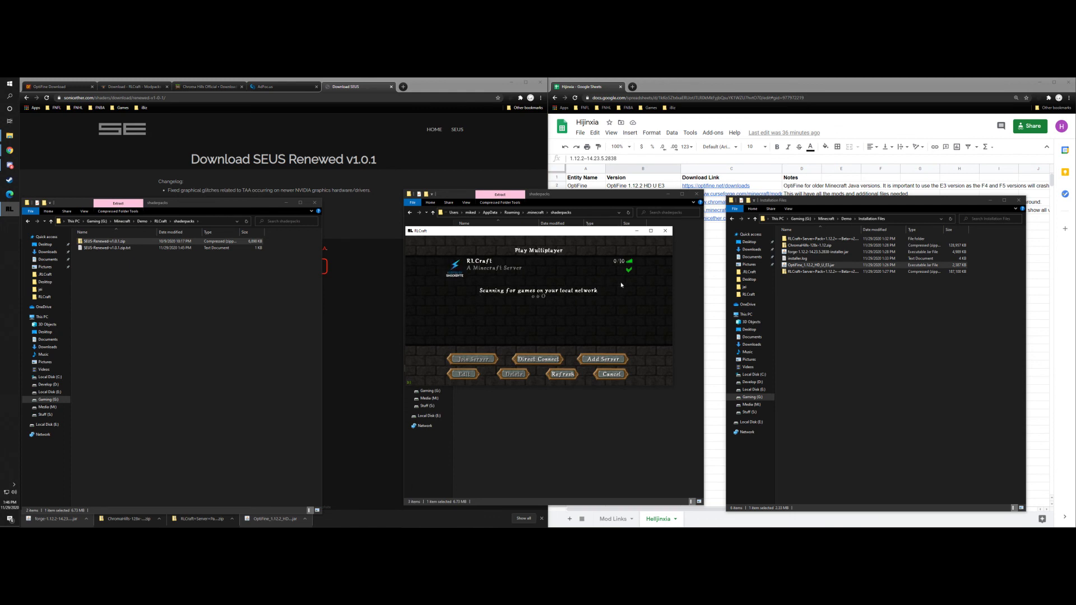
mouse_move(464, 270)
left_click(460, 270)
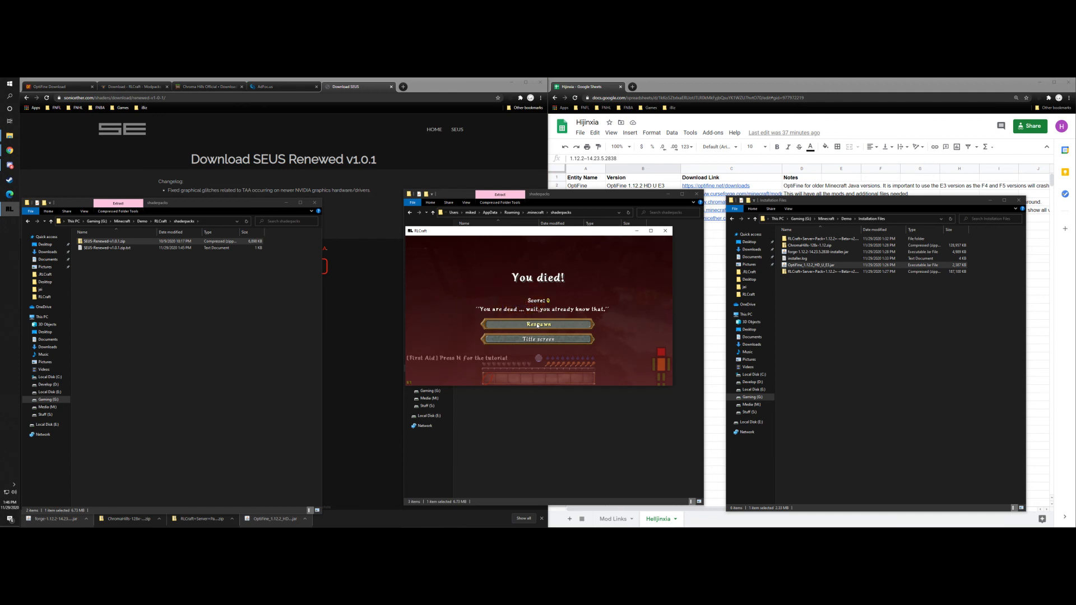
left_click(538, 325)
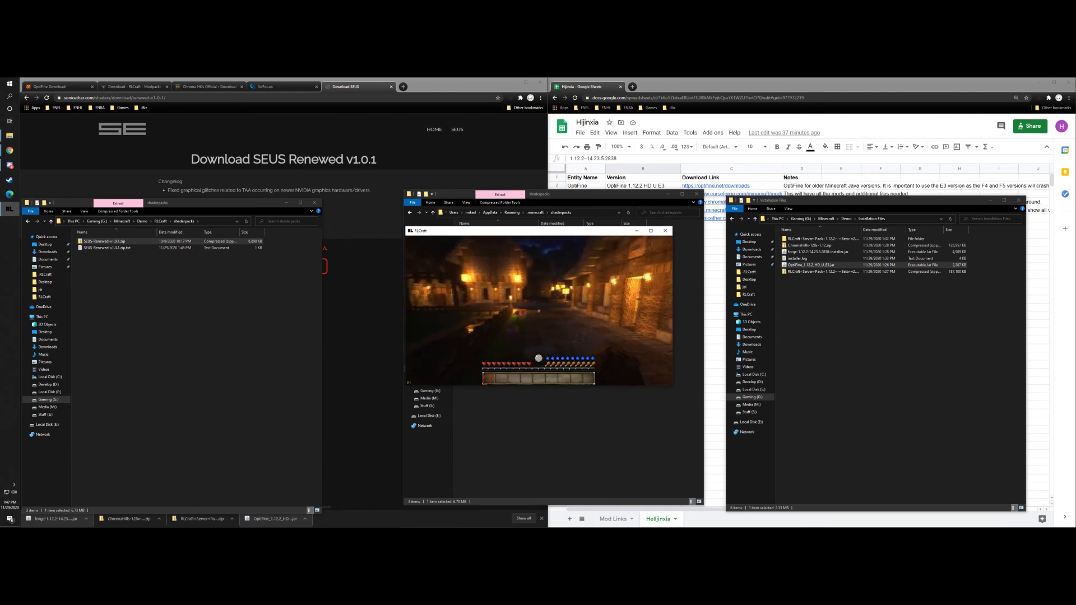
key("Escape")
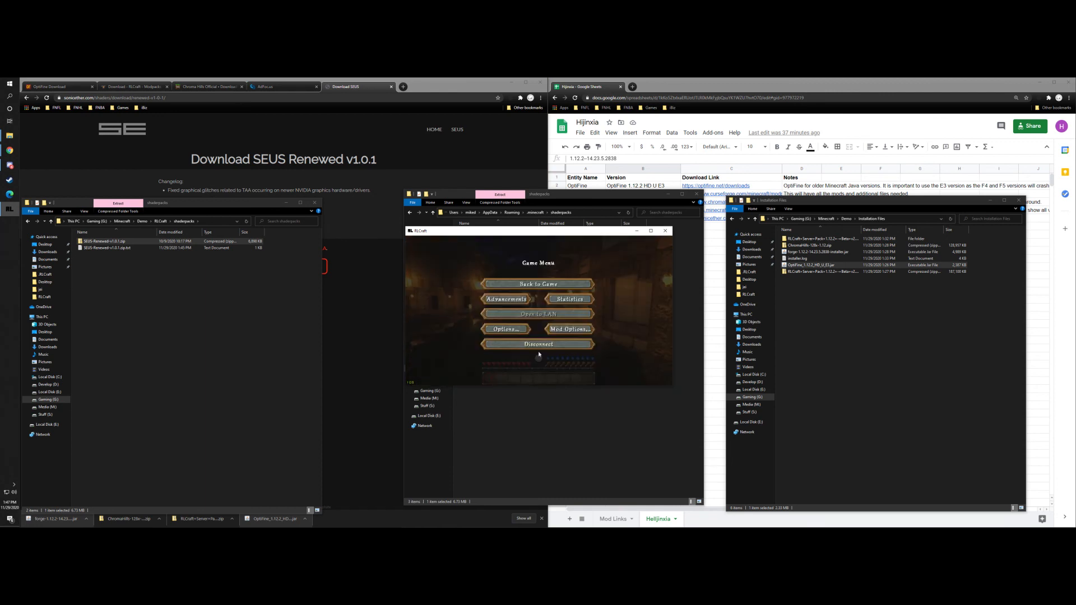
left_click(541, 348)
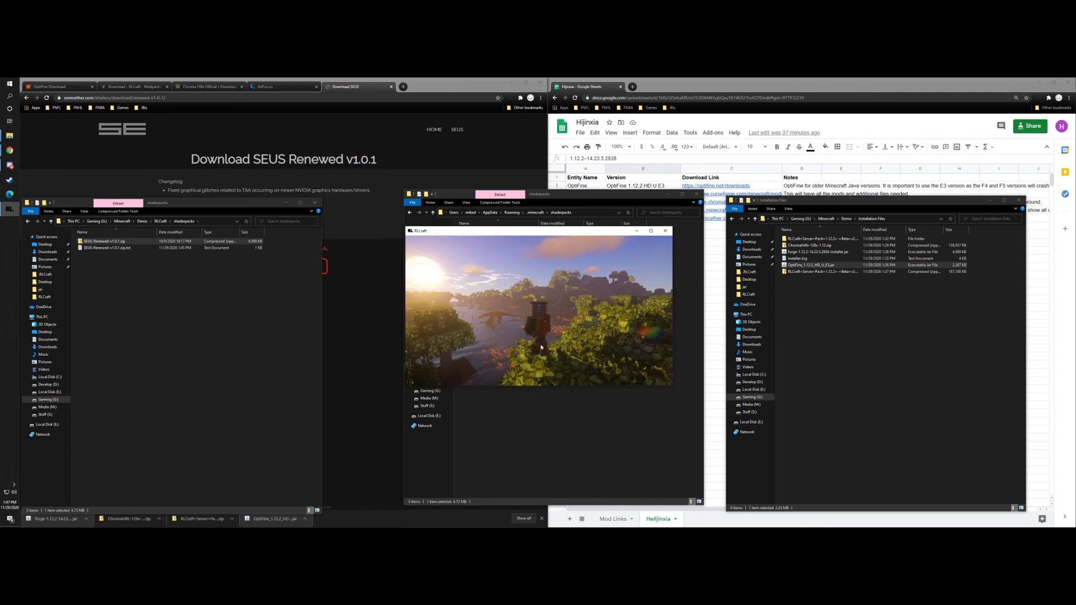